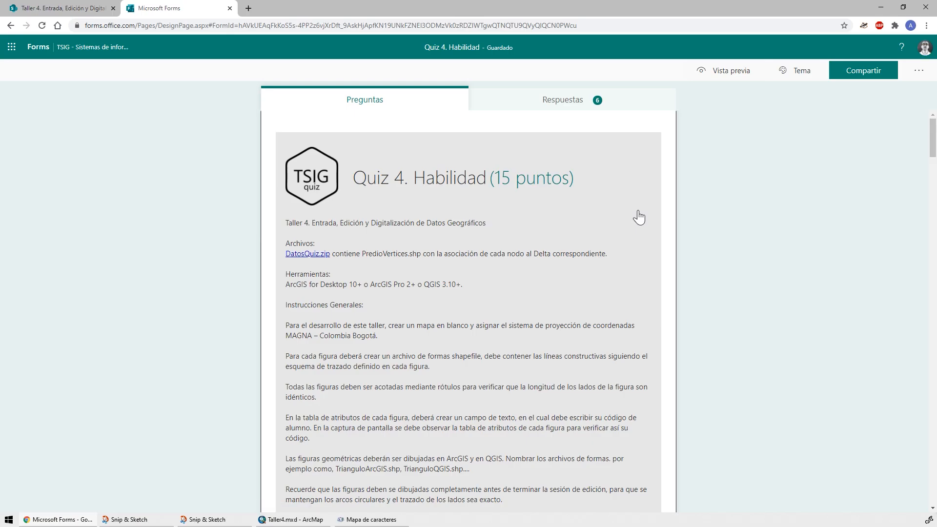
Read the quiz's general instructions and open question 3 to show the centroid coordinates assigned by student code.
scroll(640, 216, "down", 10)
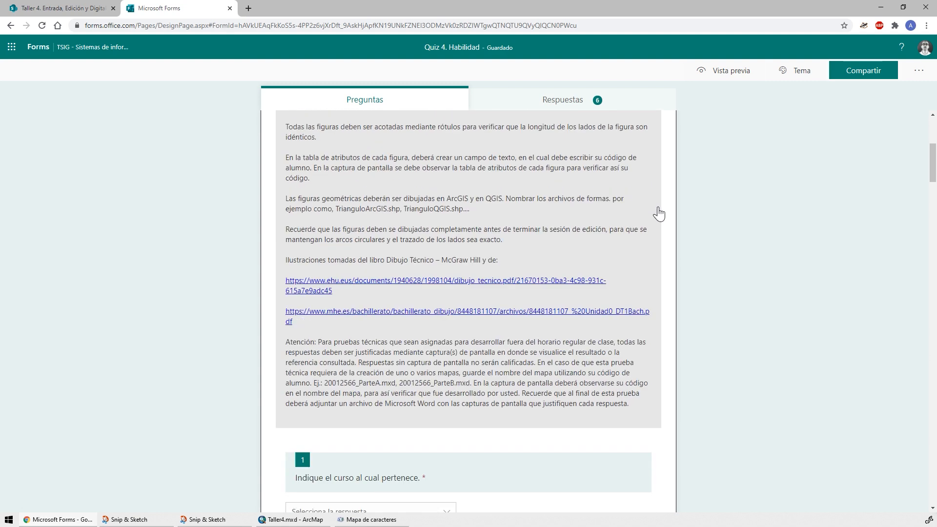
scroll(659, 214, "down", 7)
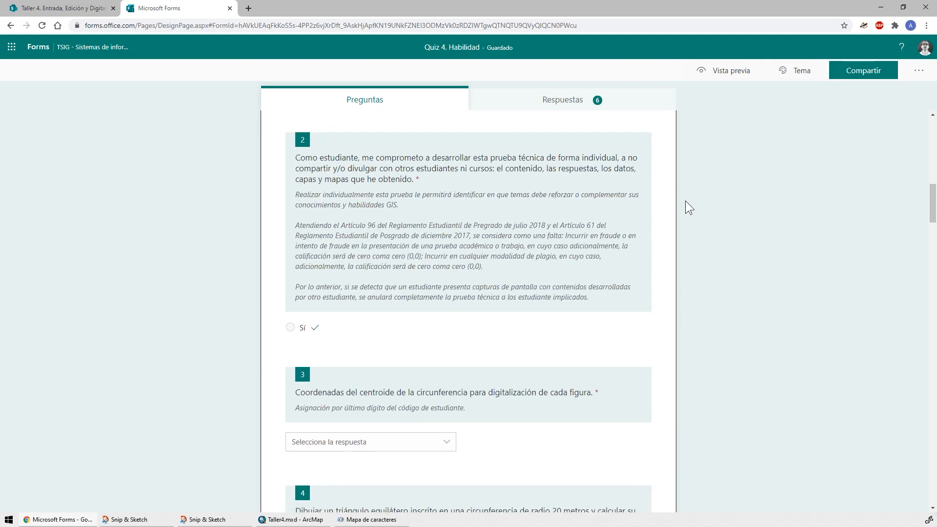
scroll(685, 200, "down", 5)
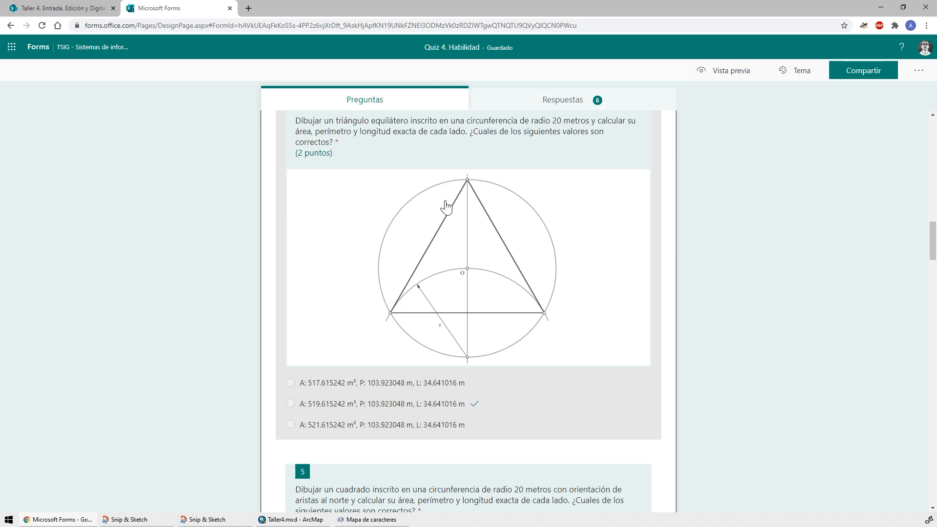
scroll(445, 207, "up", 5)
left_click(448, 300)
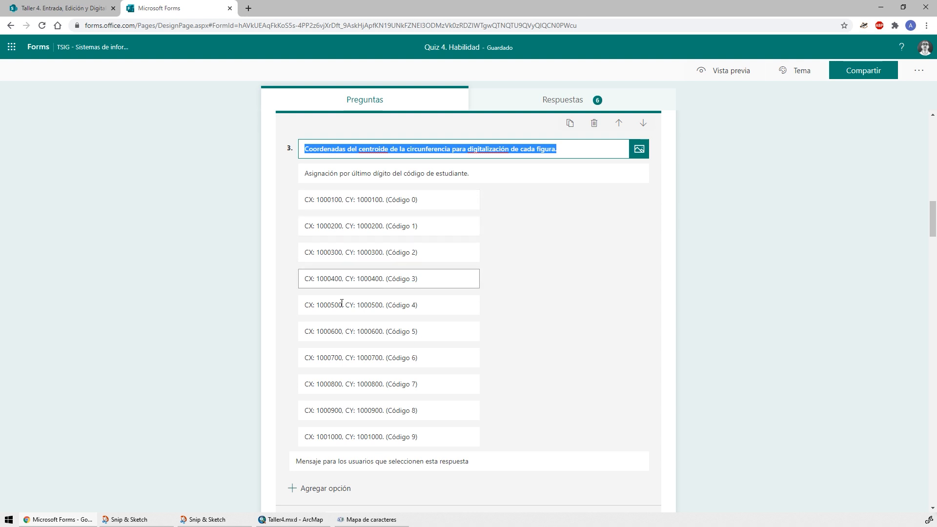
Examine the drawing exercises in questions 4 to 8 and the reverse-engineering exercise in question 9.
scroll(435, 344, "down", 9)
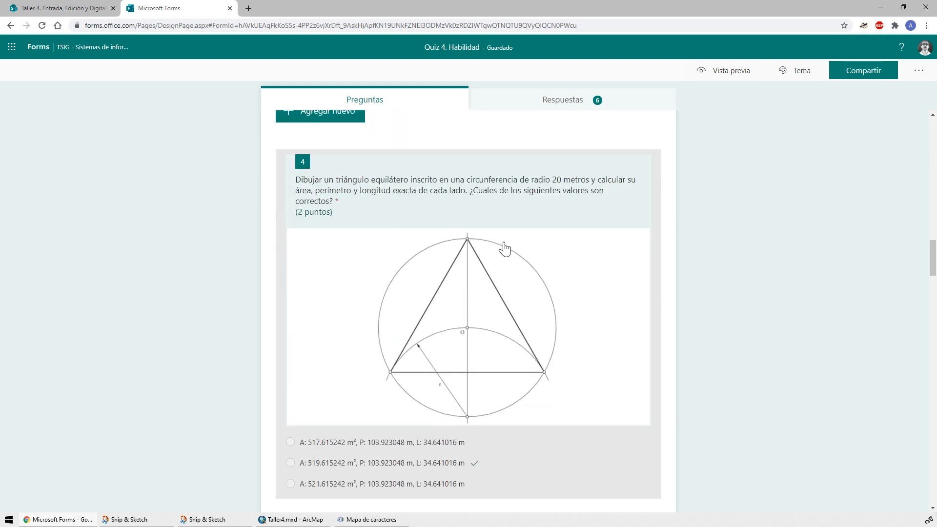
scroll(498, 384, "down", 6)
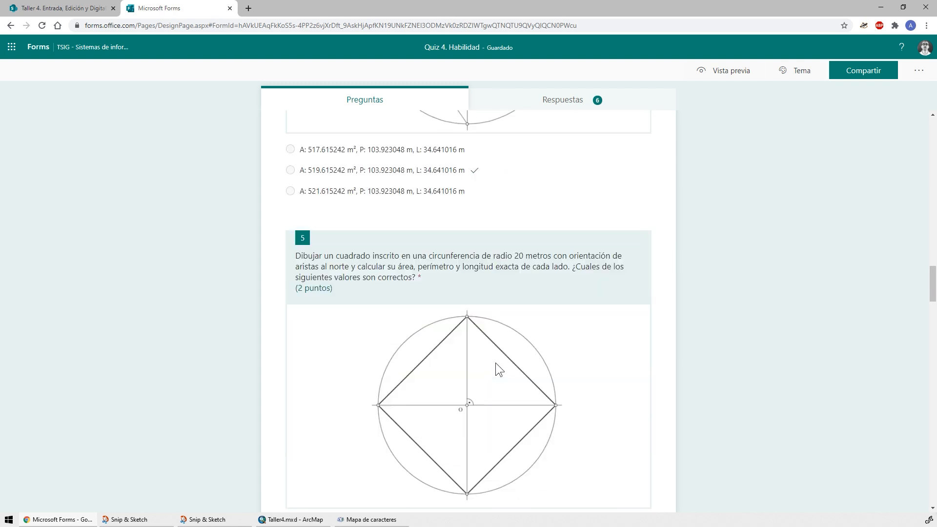
scroll(496, 361, "down", 6)
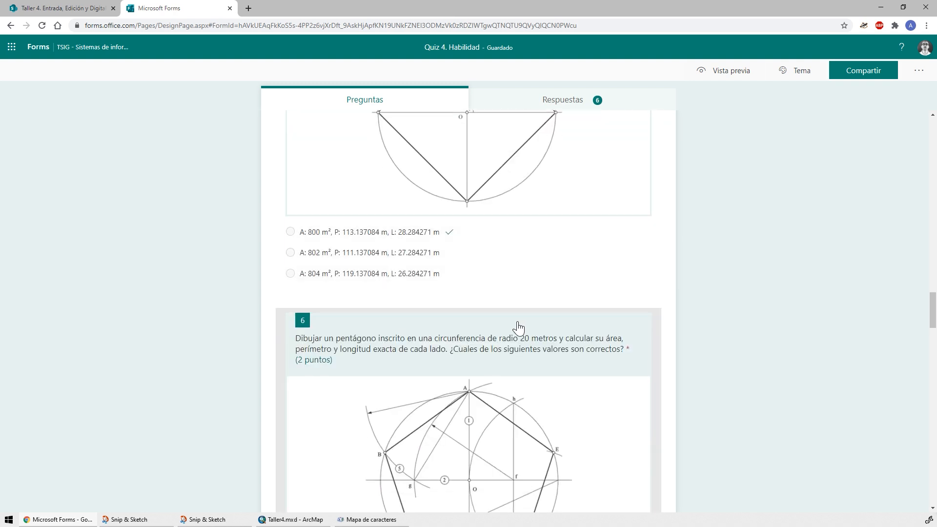
scroll(514, 325, "down", 3)
scroll(515, 325, "down", 17)
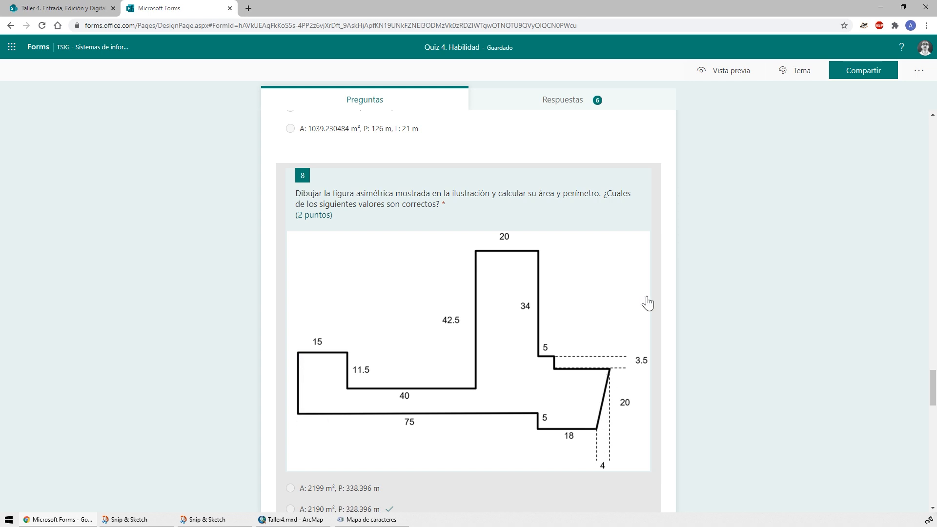
scroll(648, 303, "down", 3)
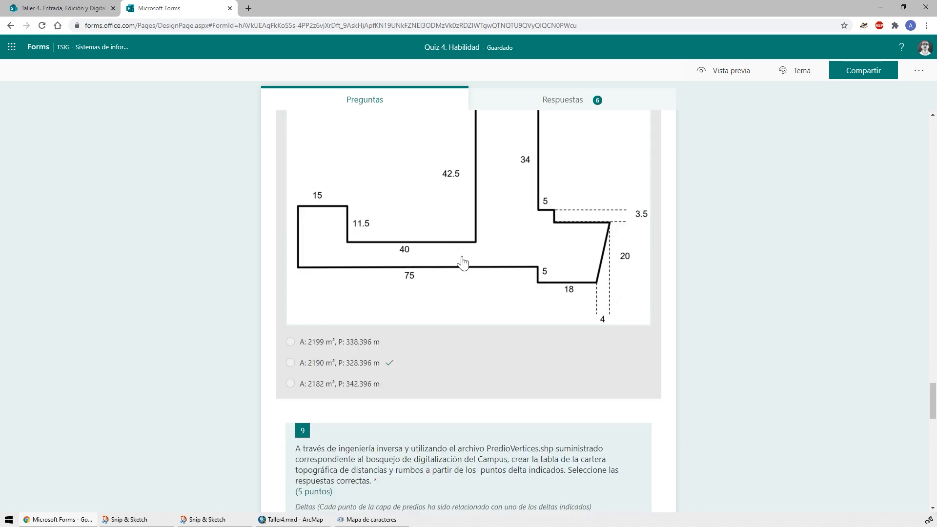
scroll(523, 268, "up", 8)
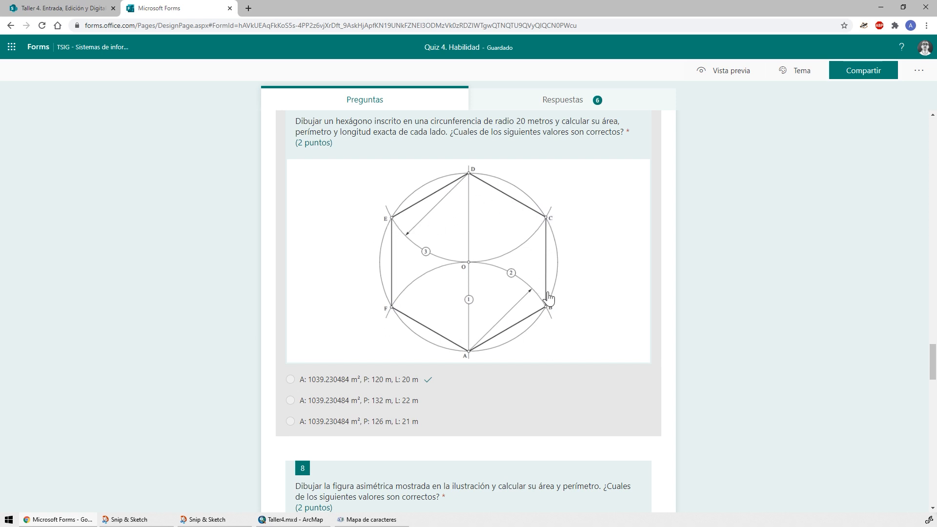
scroll(547, 297, "down", 12)
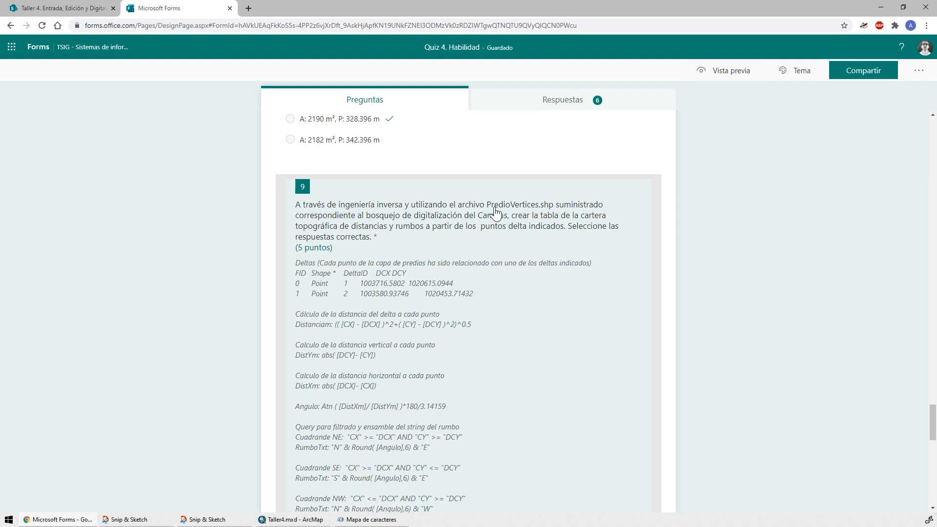
Locate DatosQuiz.zip among the Taller 4 files on the SharePoint course page, and return to the quiz form.
key("ctrl+shift+Tab")
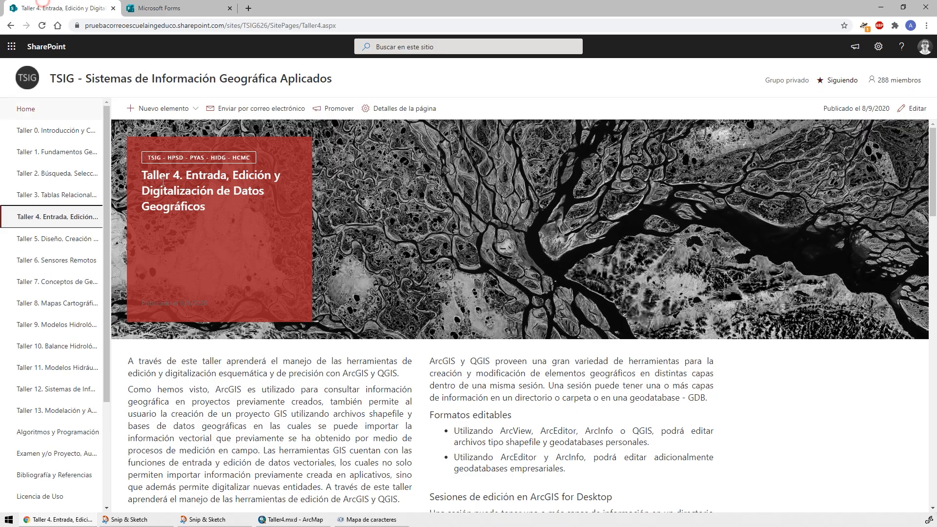
scroll(591, 324, "down", 12)
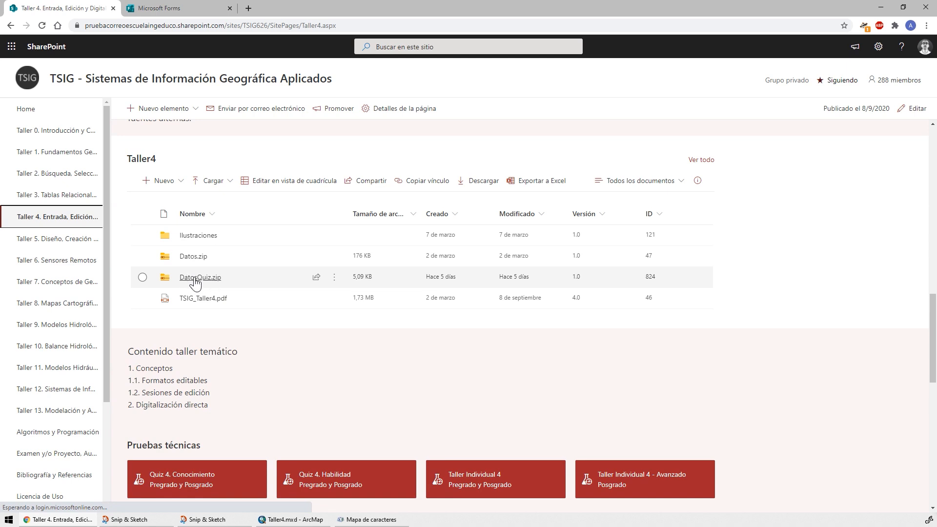
left_click(188, 6)
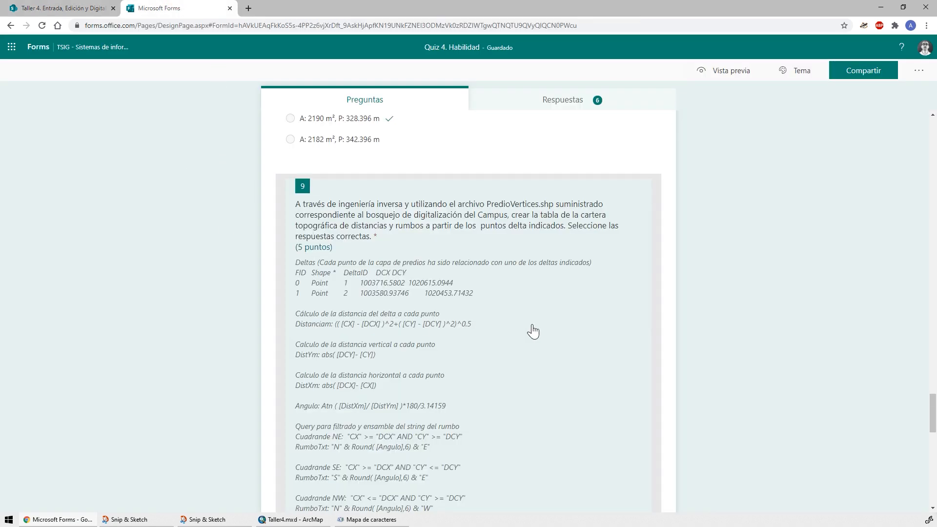
Review question 9's formulas and answer options, question 10, and the hexagon construction figure in question 7.
scroll(533, 328, "down", 3)
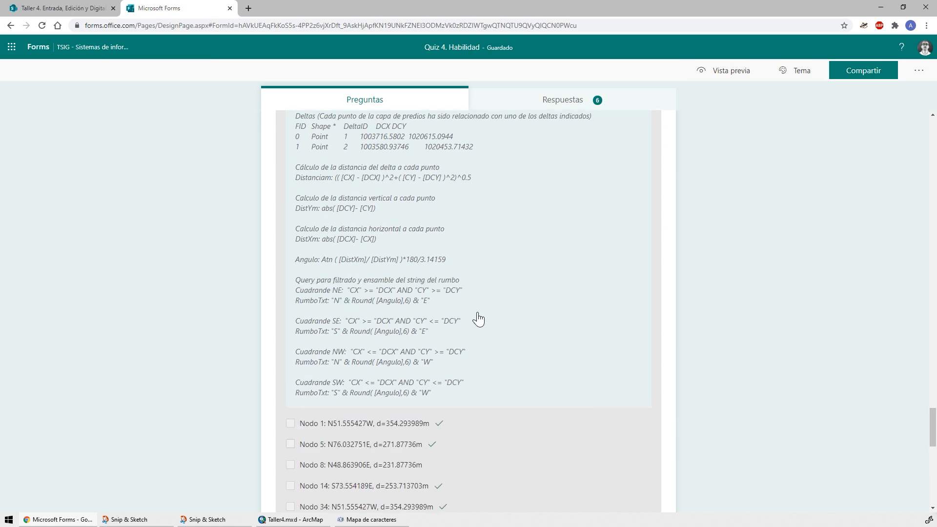
scroll(488, 327, "down", 7)
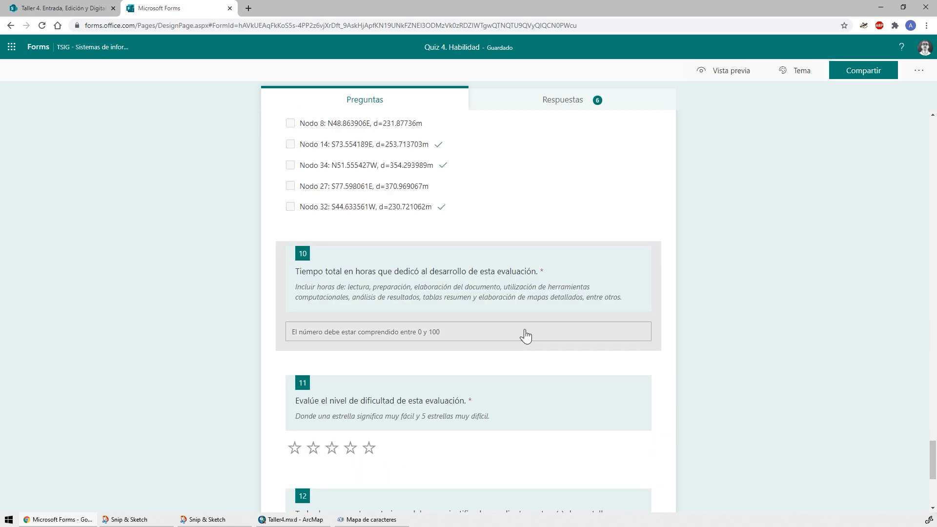
scroll(768, 243, "up", 20)
scroll(768, 243, "down", 15)
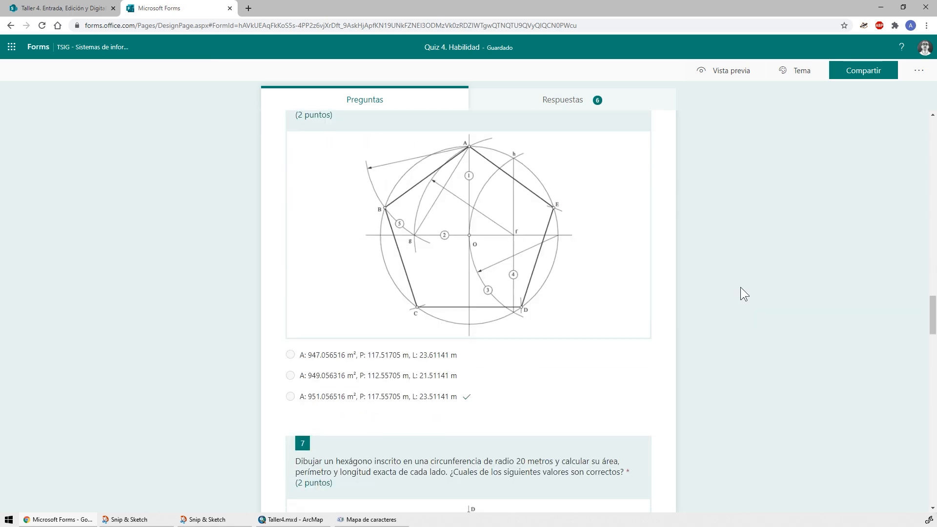
scroll(740, 287, "down", 2)
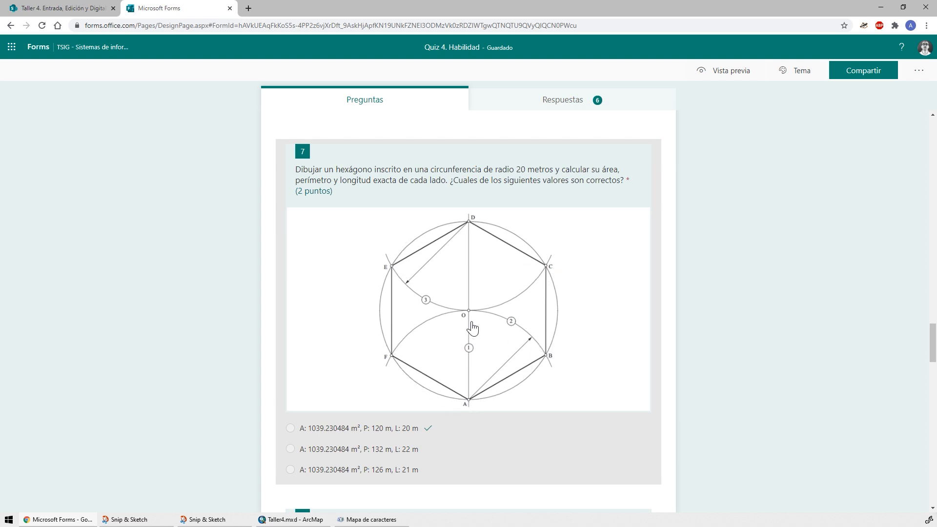
Switch to ArcMap, display the map in data view, and keep the Catalog window pinned open.
key("alt+Tab")
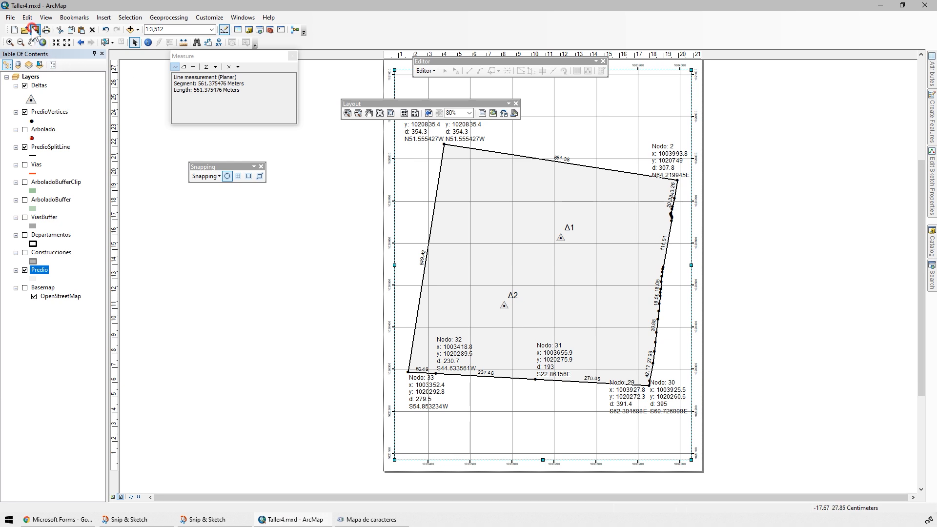
left_click(113, 497)
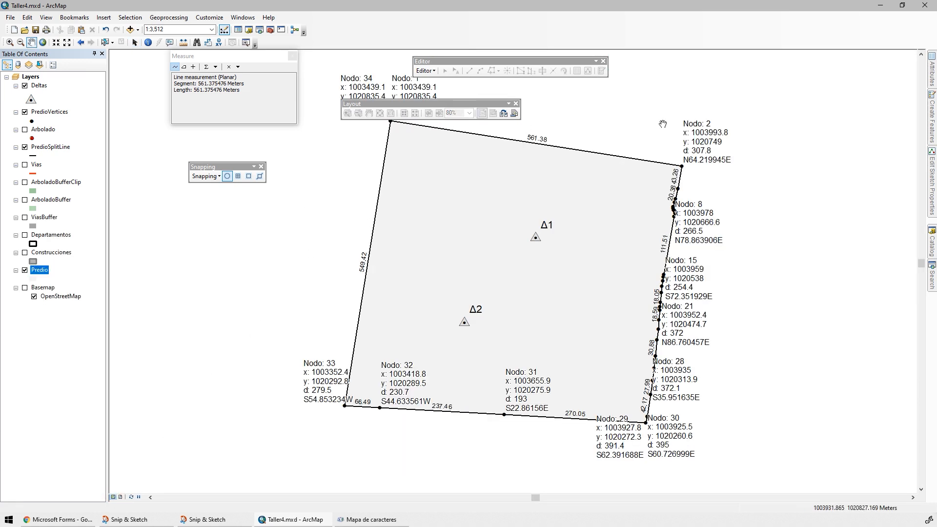
left_click(933, 243)
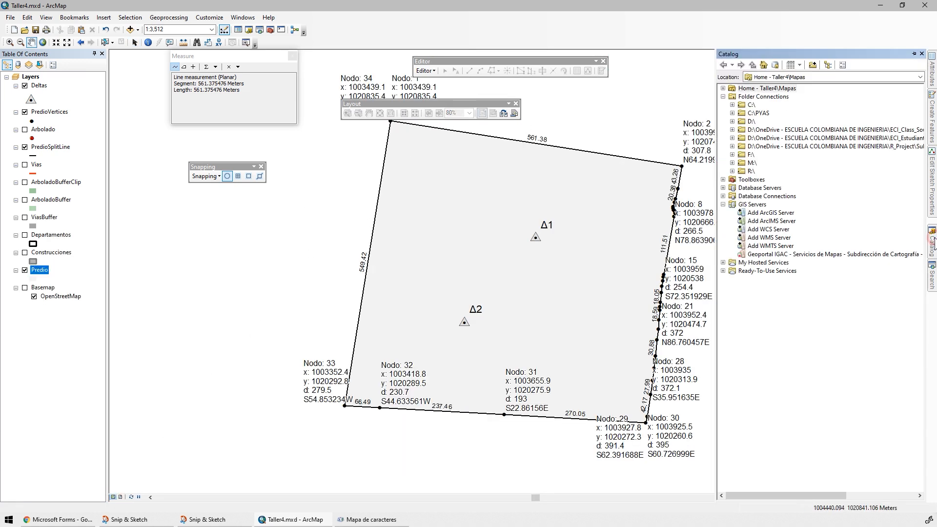
left_click(914, 54)
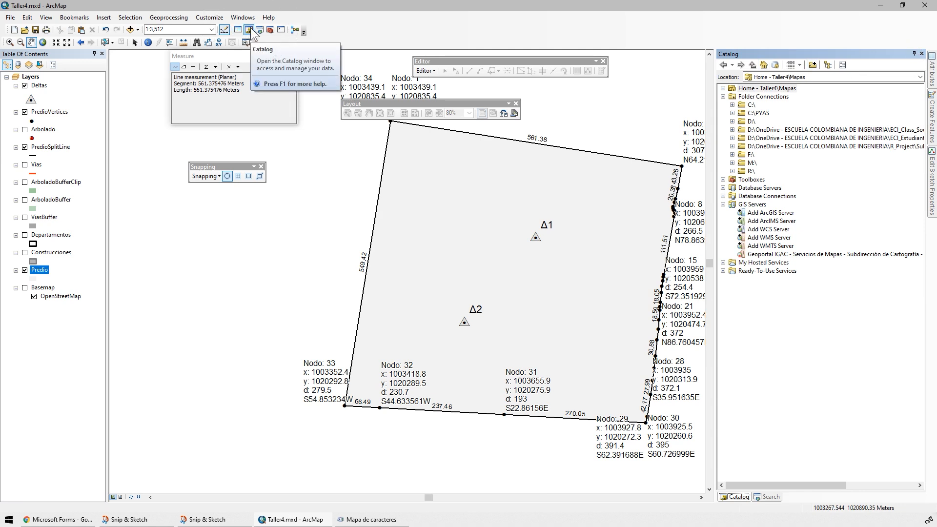
Set up a new shapefile named Hexagono with Polyline feature type in the C:\PYAS\Taller4\SHP folder.
double_click(758, 113)
double_click(770, 146)
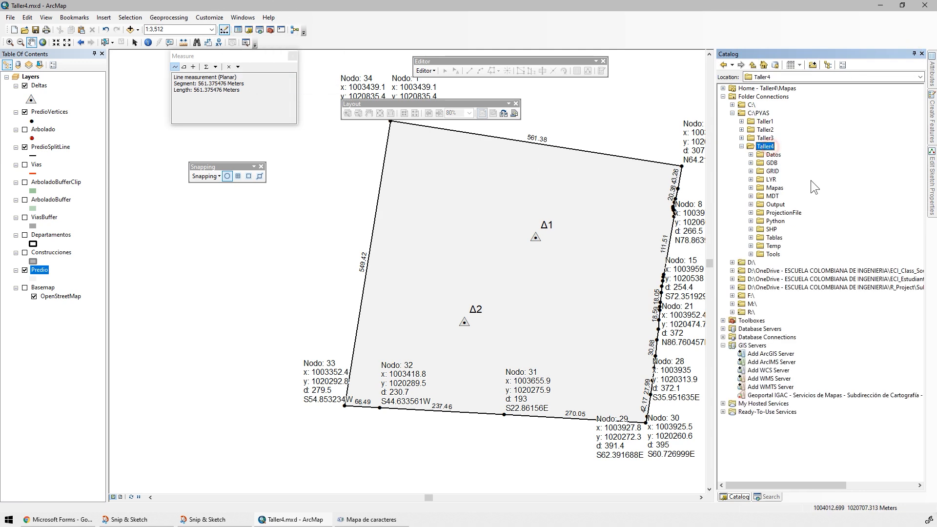
double_click(771, 229)
right_click(772, 231)
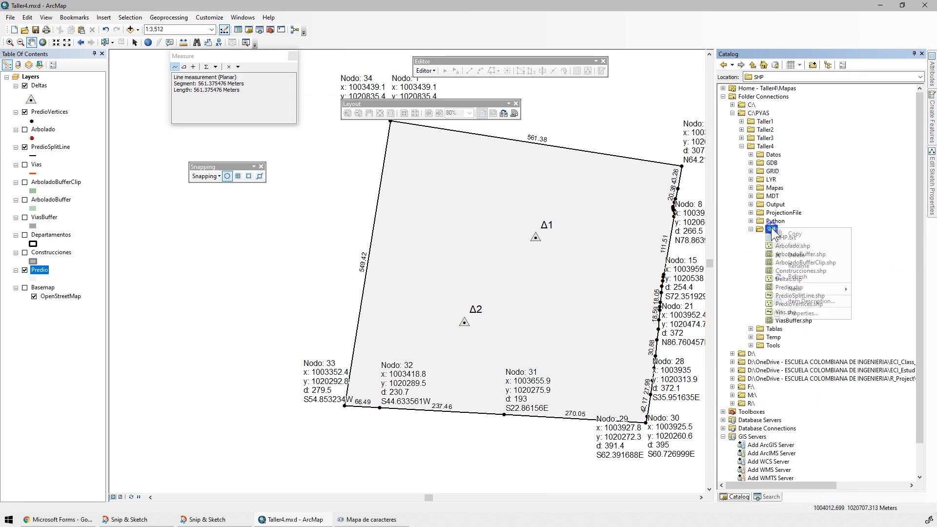
mouse_move(807, 288)
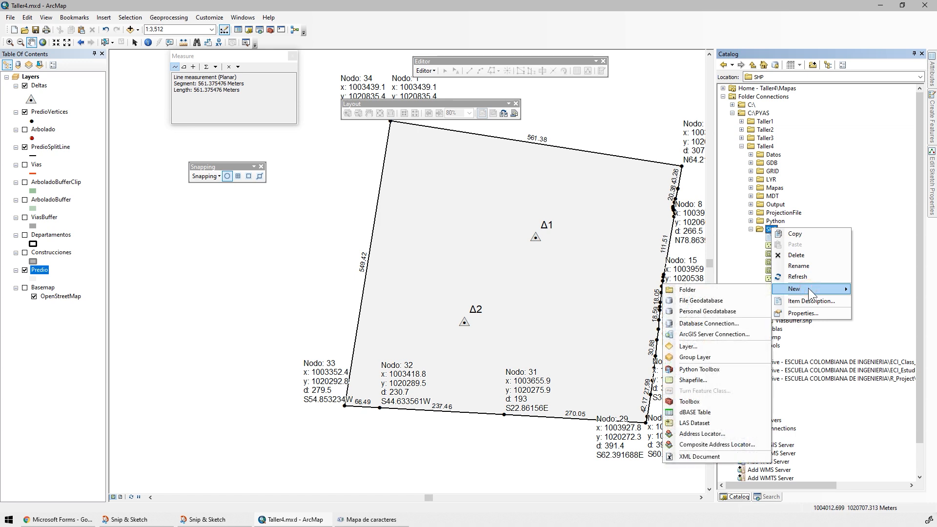
left_click(694, 379)
left_click(484, 188)
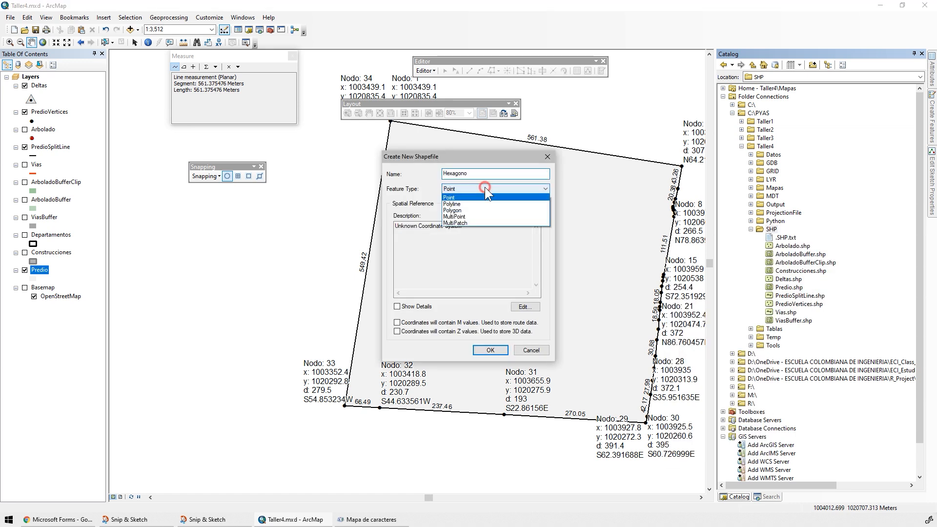
left_click(461, 203)
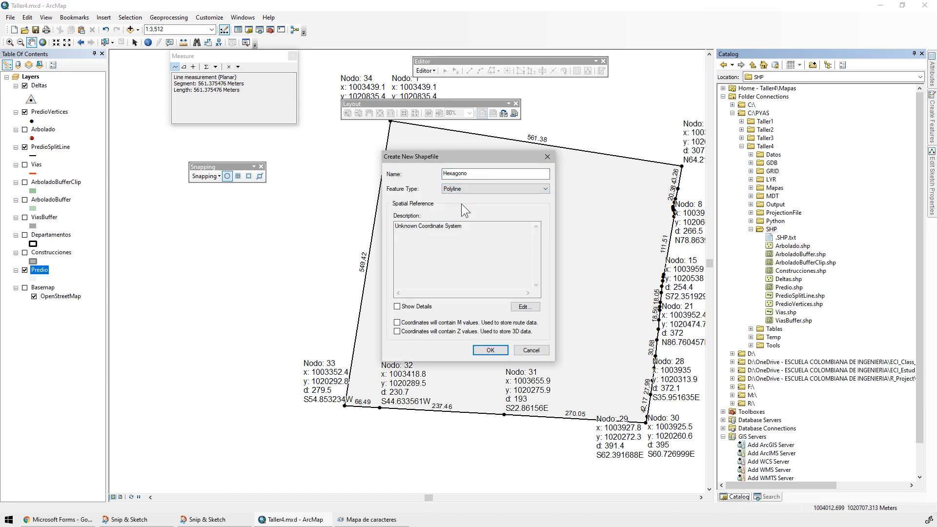
Assign the MAGNA Colombia Bogota coordinate system to the new shapefile and create it.
left_click(525, 306)
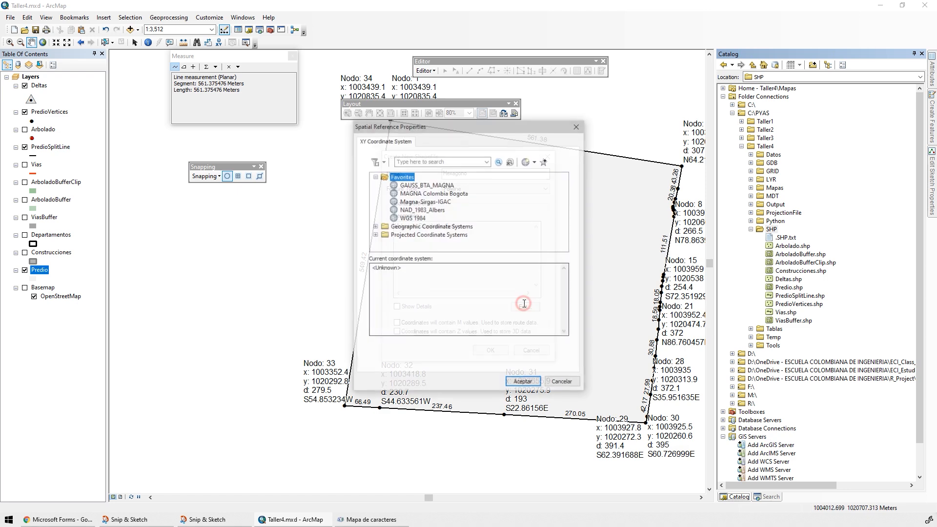
left_click(423, 193)
left_click(521, 382)
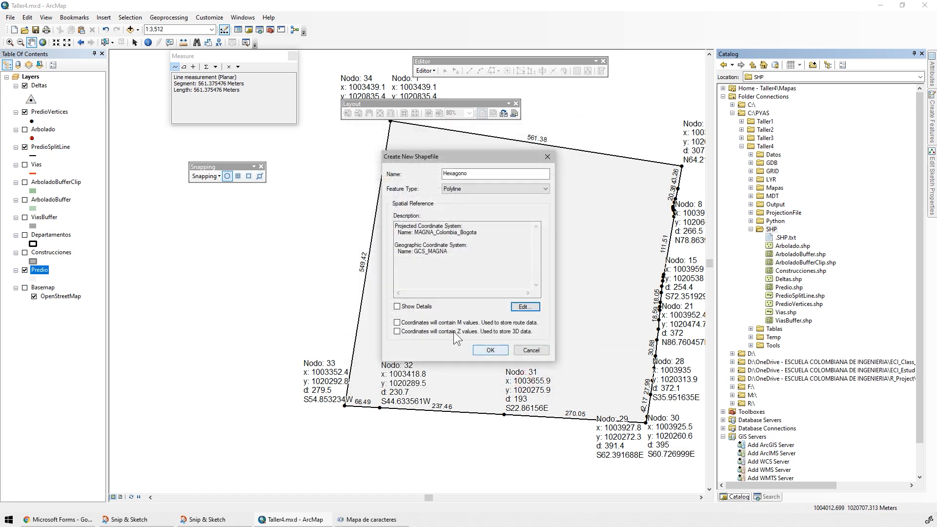
left_click(488, 349)
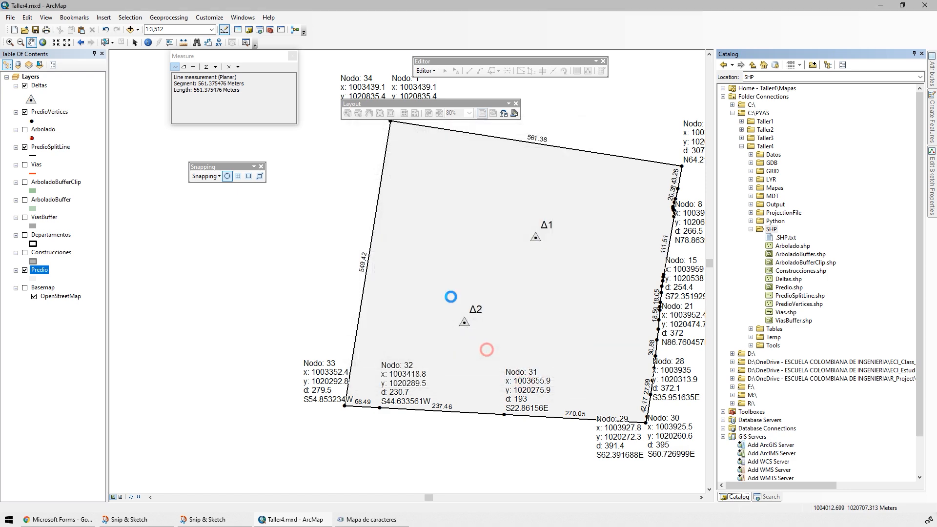
Create a new document from the Blank Map template and add Hexagono.shp as a layer.
left_click(14, 31)
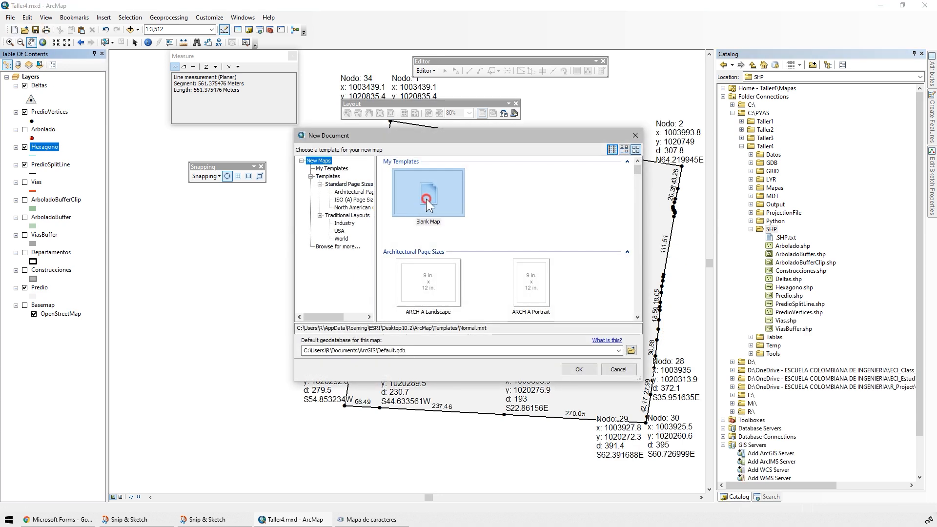
left_click(578, 369)
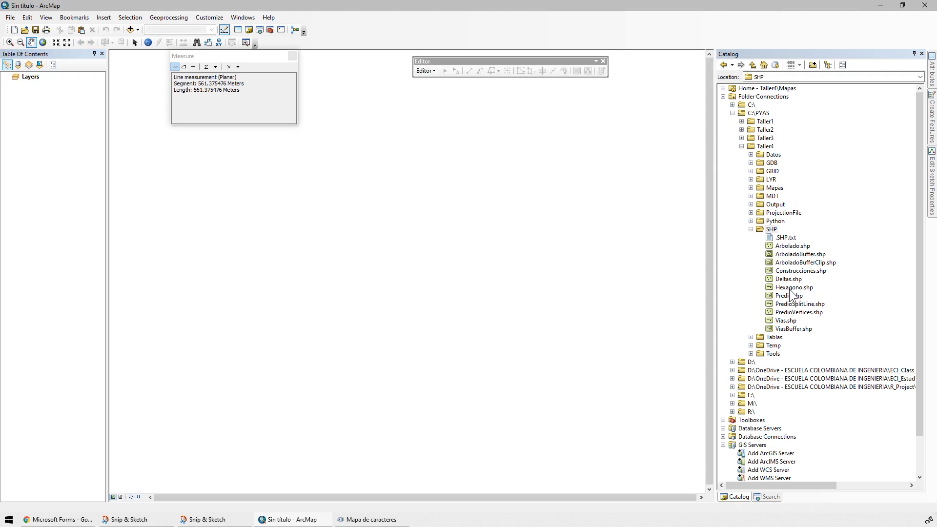
left_click_drag(791, 289, 83, 106)
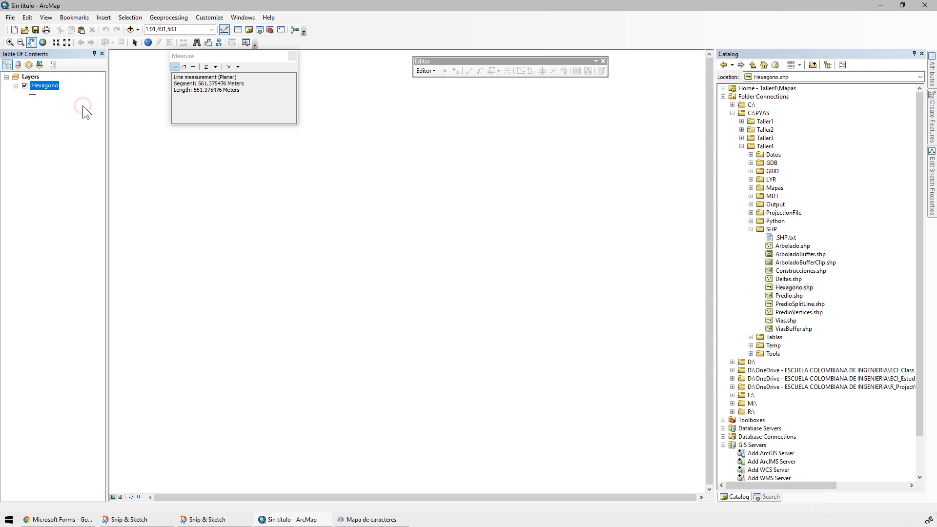
Start an edit session, choose the Hexagono feature template, and keep the Create Features window pinned open.
right_click(228, 40)
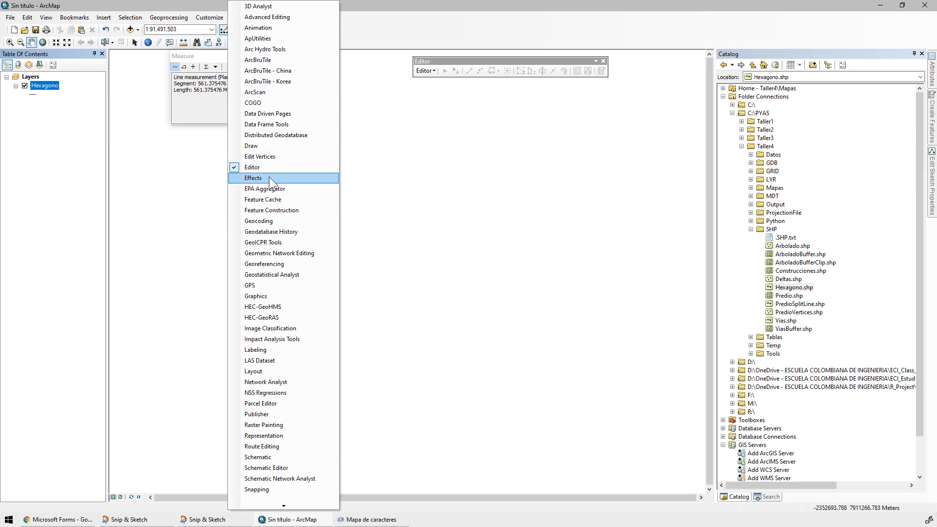
left_click(432, 62)
left_click(423, 71)
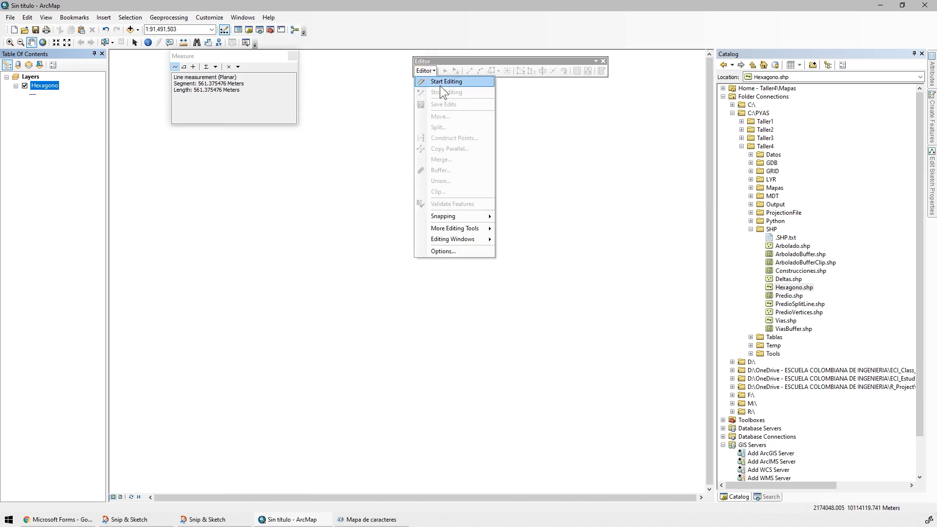
left_click(440, 82)
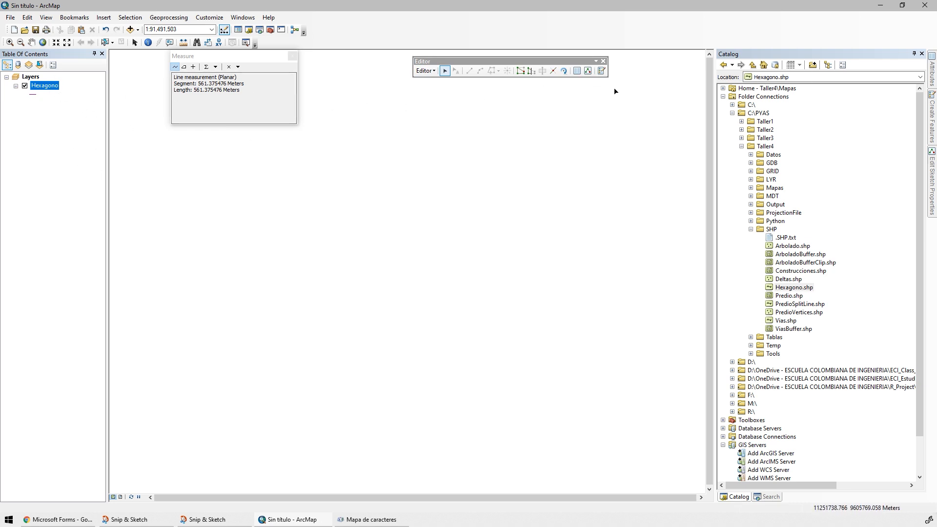
left_click(601, 72)
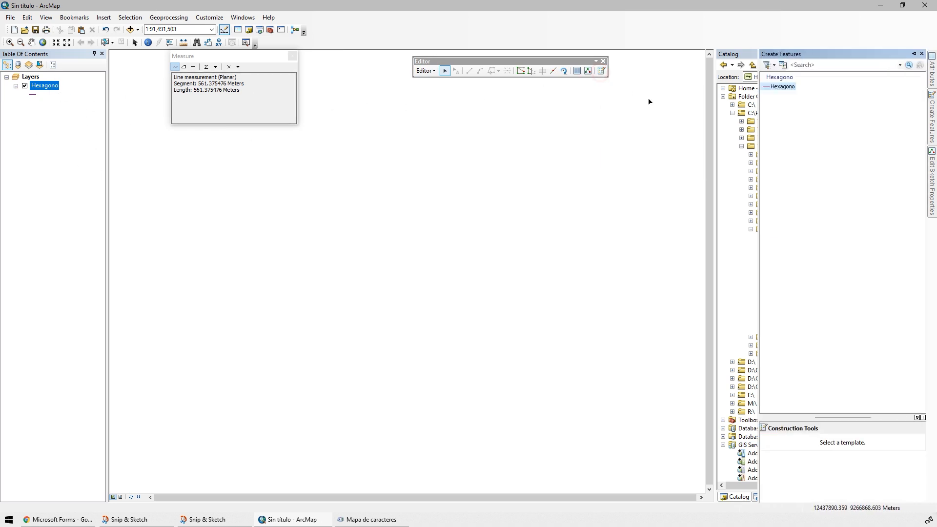
left_click(782, 86)
left_click(914, 54)
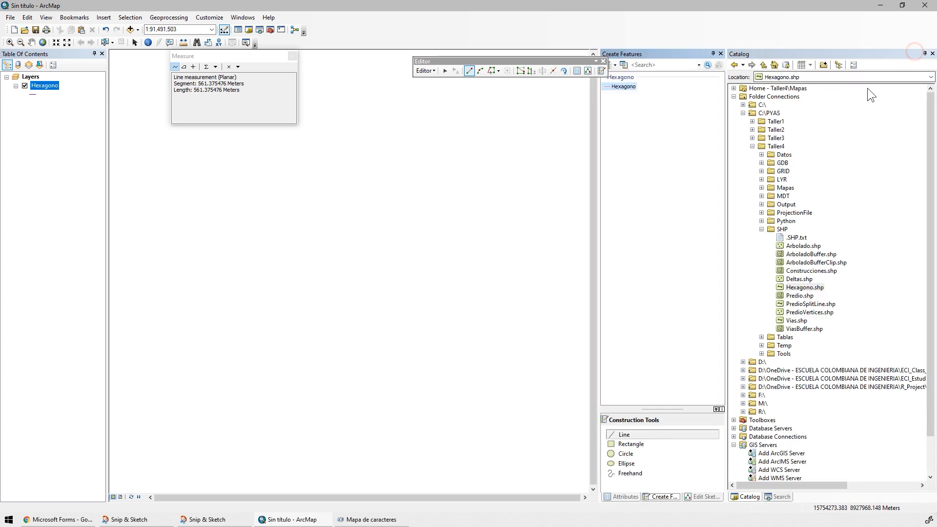
left_click(924, 54)
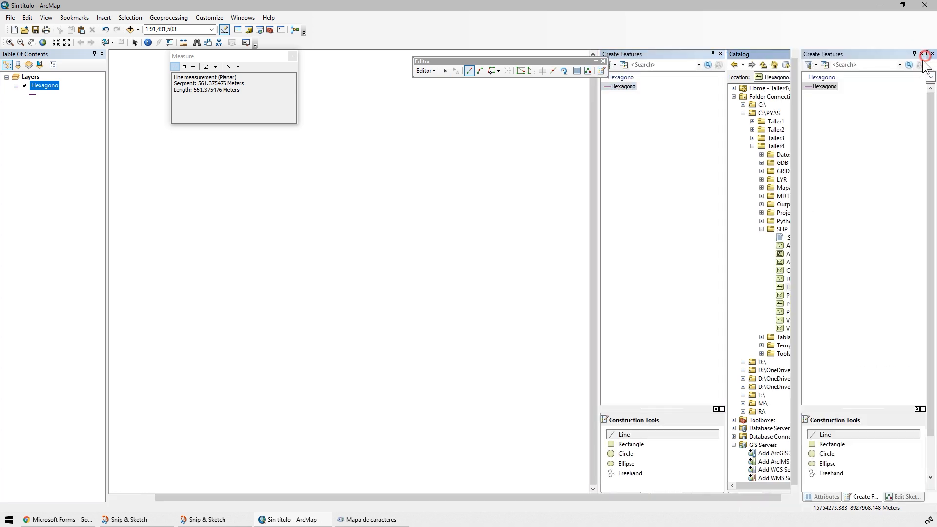
left_click_drag(852, 409, 844, 343)
Begin a circle with its center at absolute coordinates X 1000000, Y 1000000.
left_click(829, 389)
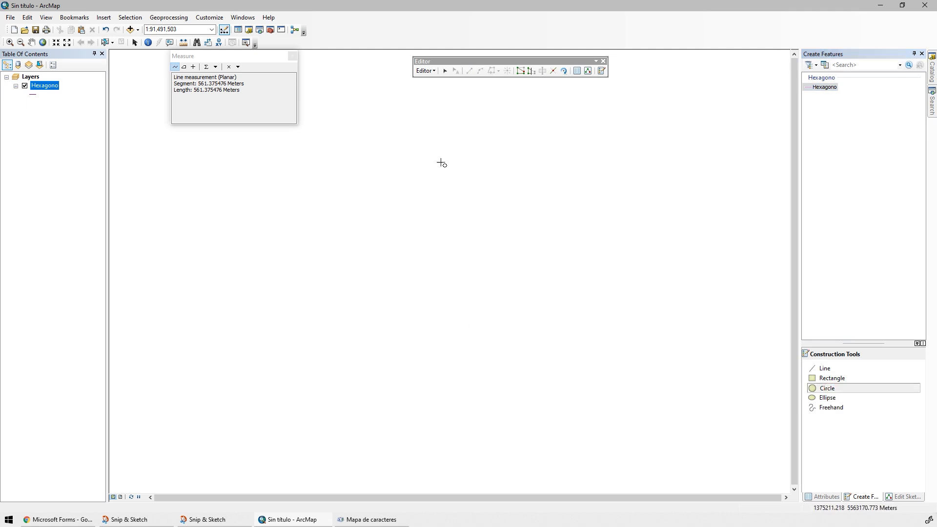
right_click(415, 210)
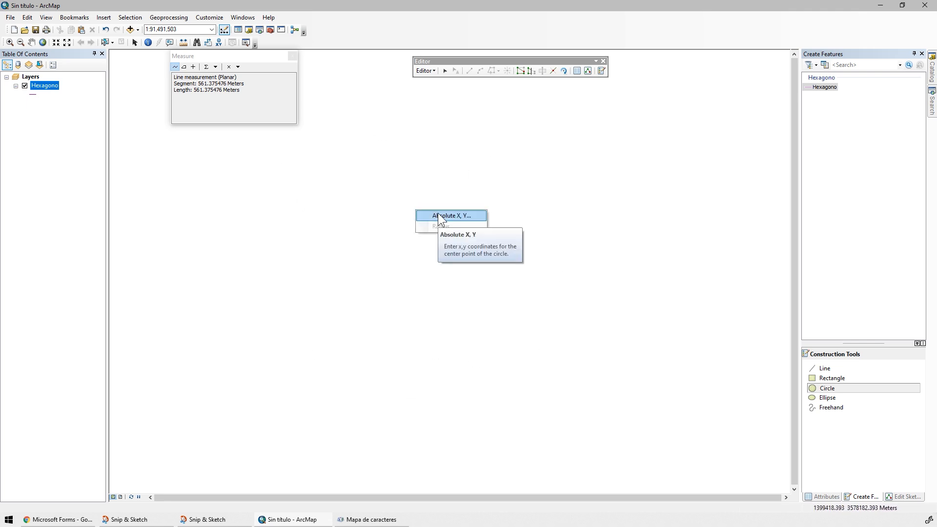
left_click(438, 215)
type("1")
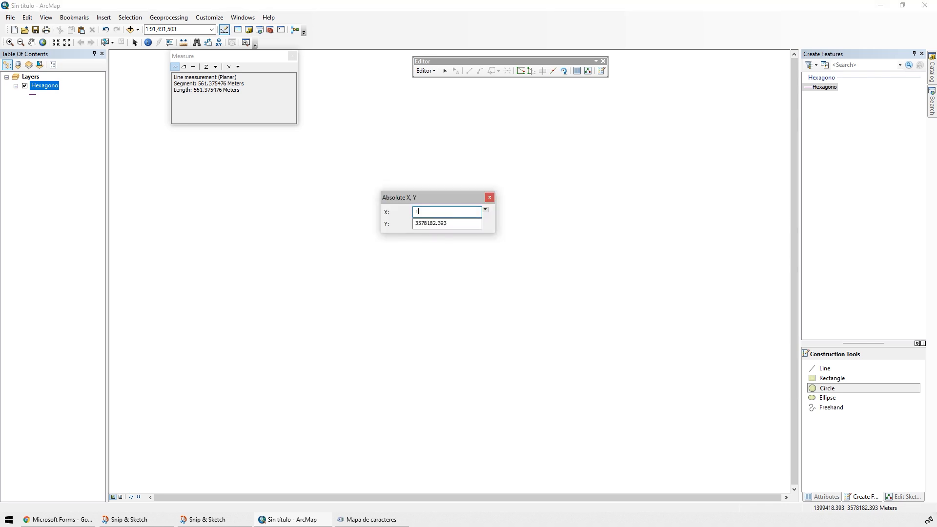
type("000000")
key("Tab")
type("100000")
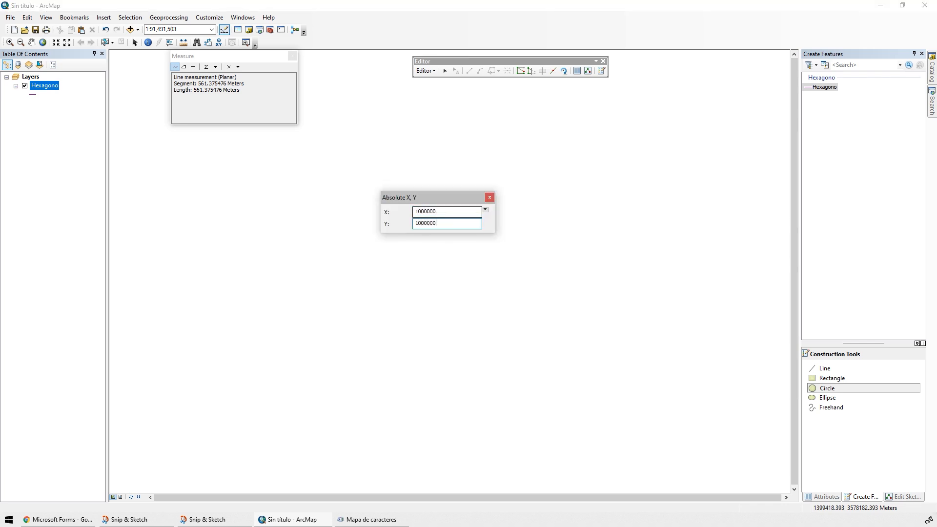
key("Return")
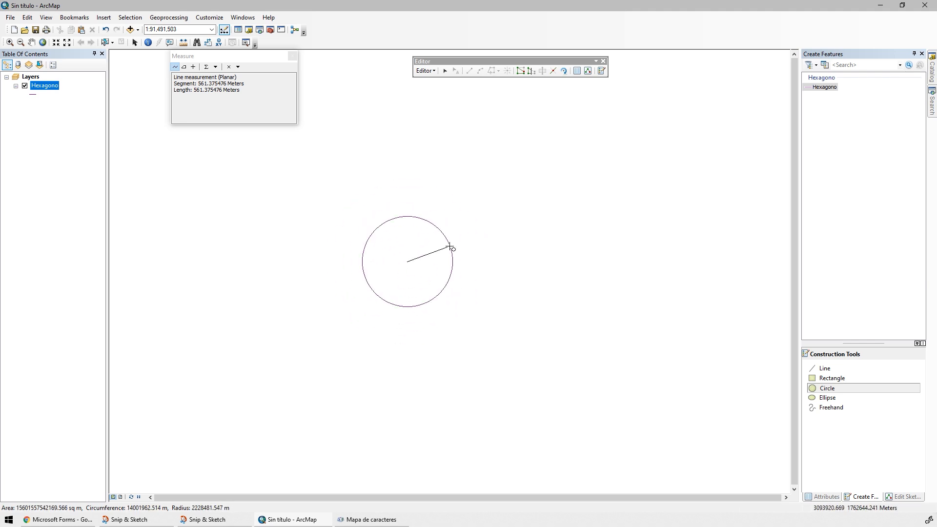
Consult the hexagon question in the Chrome quiz and complete the circle in ArcMap with a 20 m radius.
left_click(65, 521)
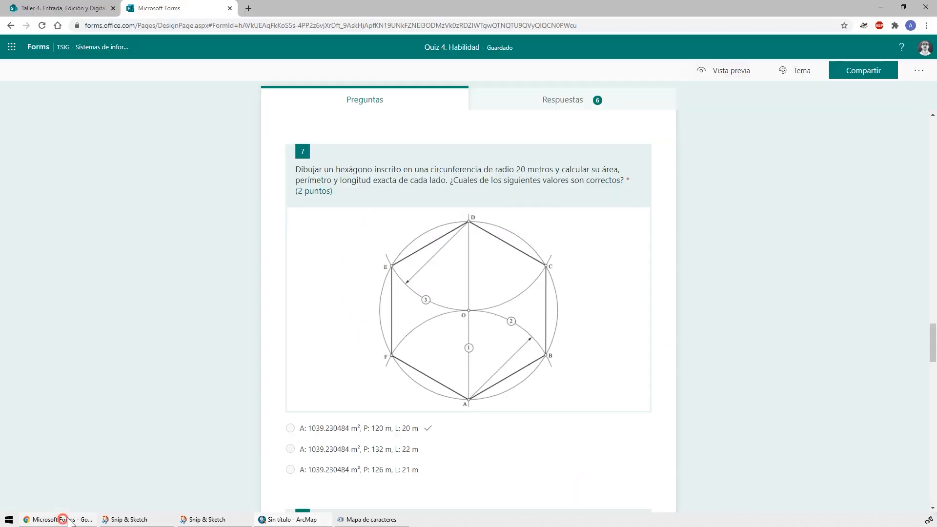
scroll(488, 295, "up", 1)
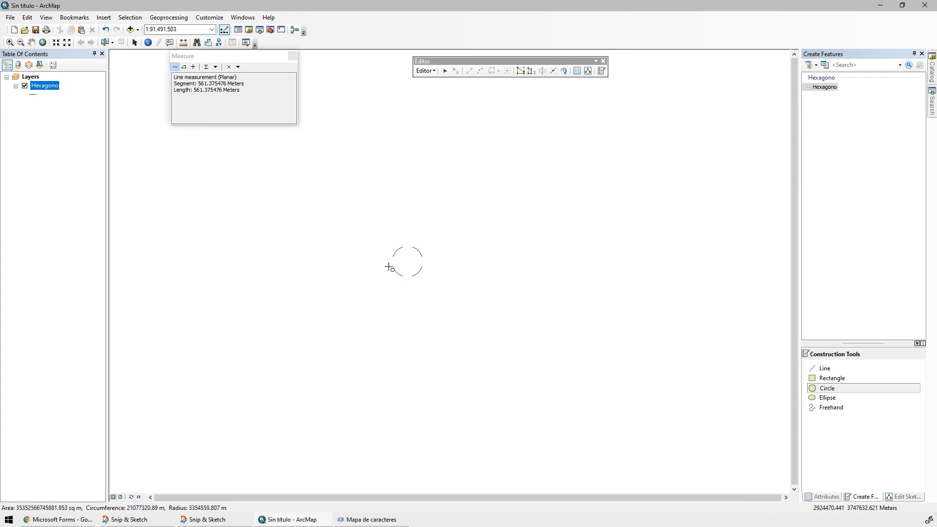
right_click(472, 193)
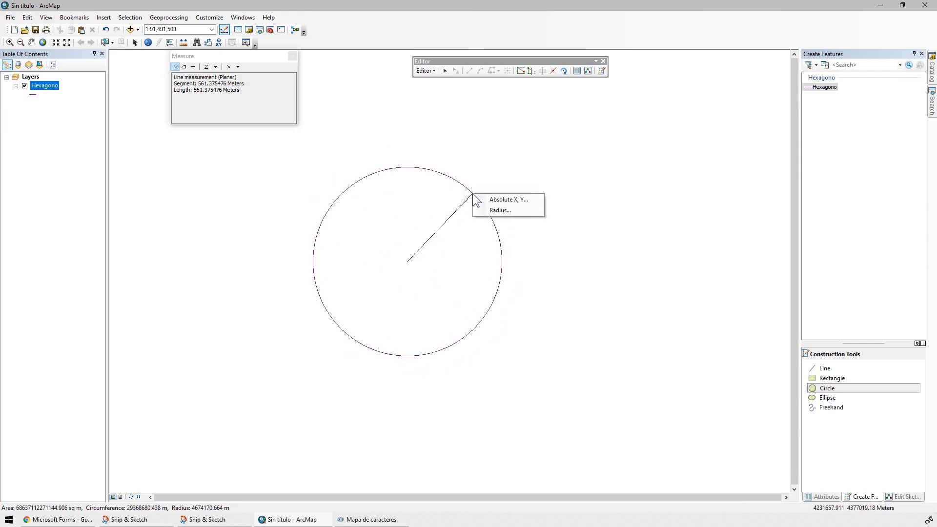
left_click(493, 212)
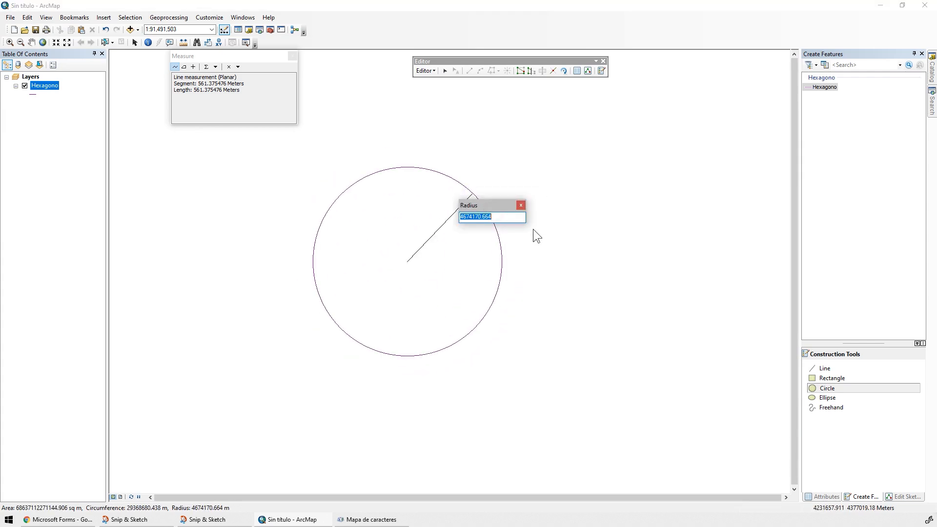
type("20")
key("Return")
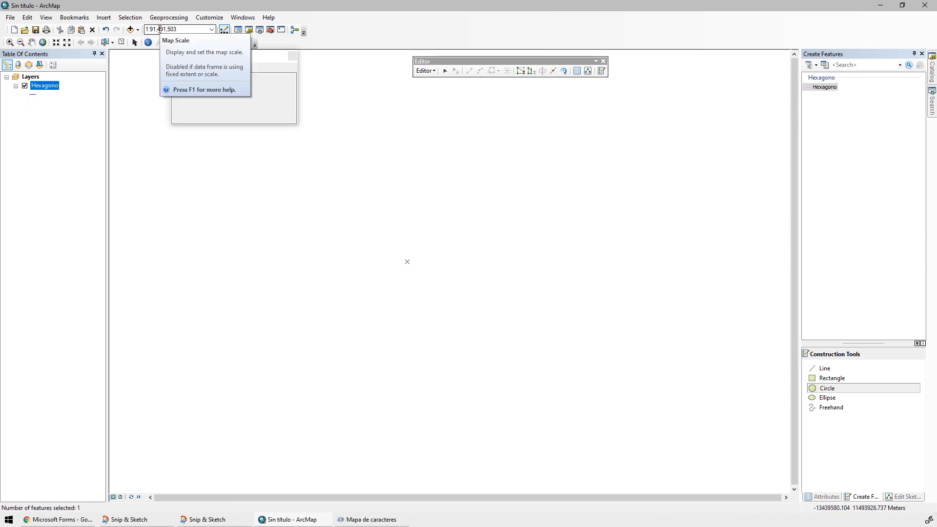
Zoom to the Hexagono layer and display the circle's vertices for inspection.
right_click(40, 86)
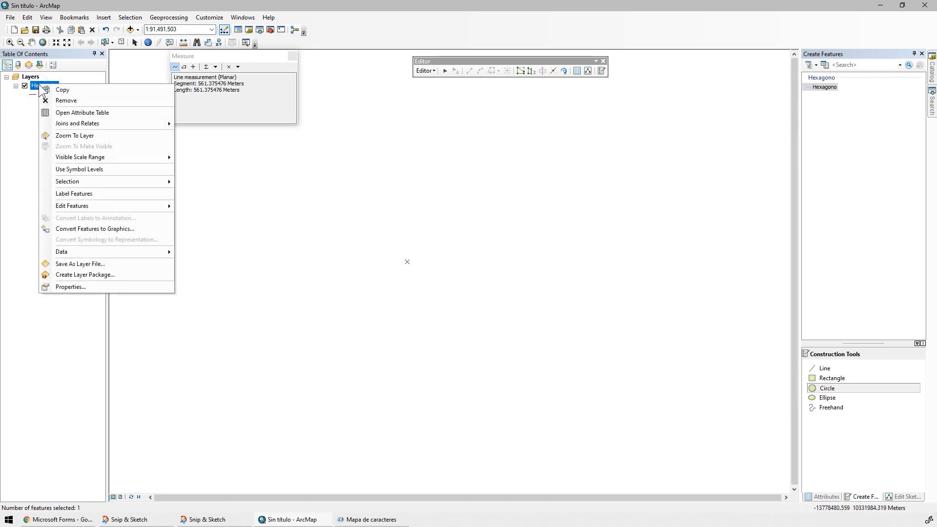
left_click(87, 136)
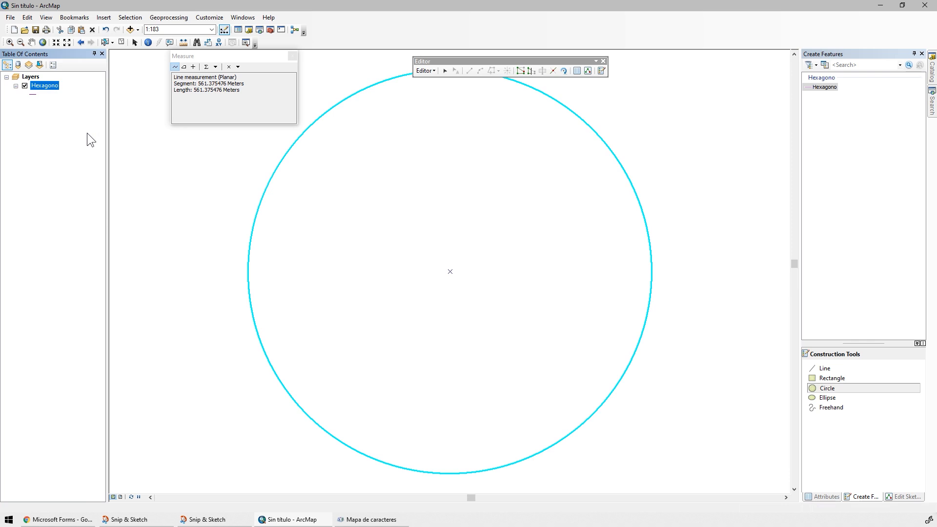
scroll(356, 200, "up", 2)
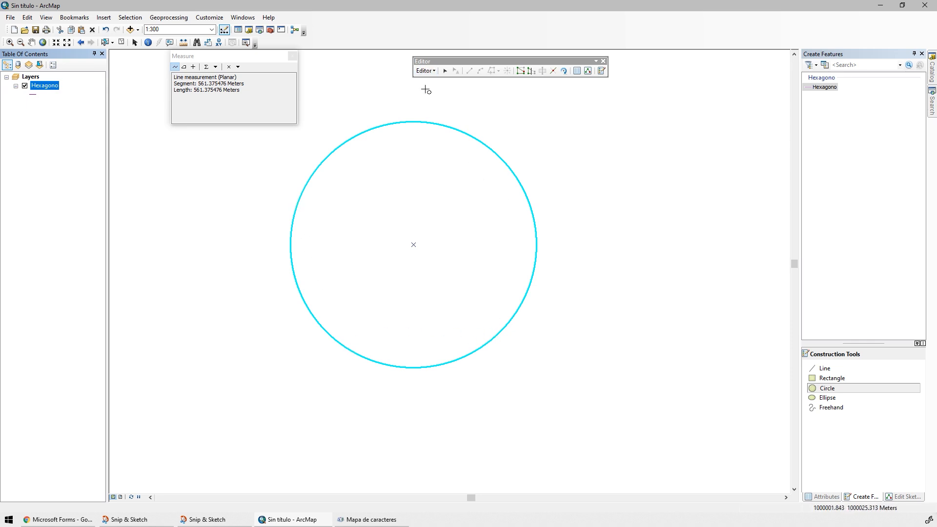
left_click(444, 70)
left_click(517, 132)
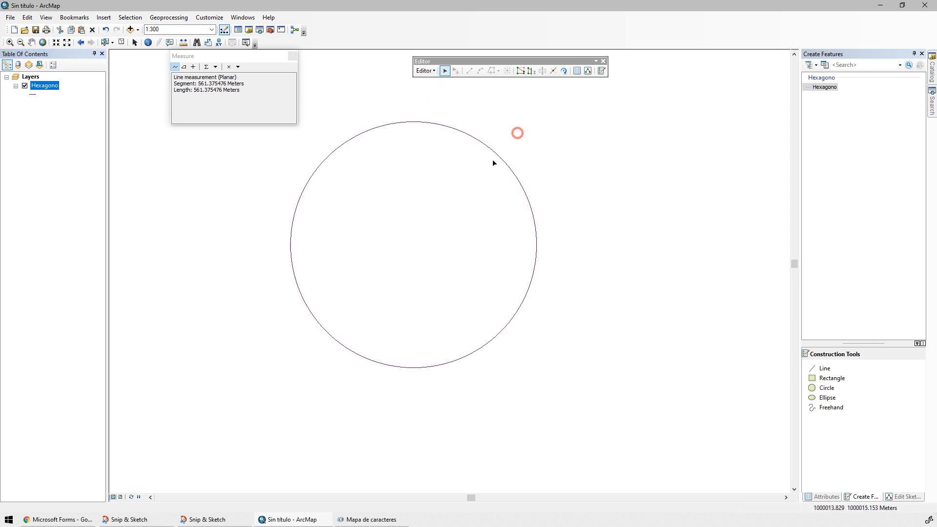
double_click(442, 125)
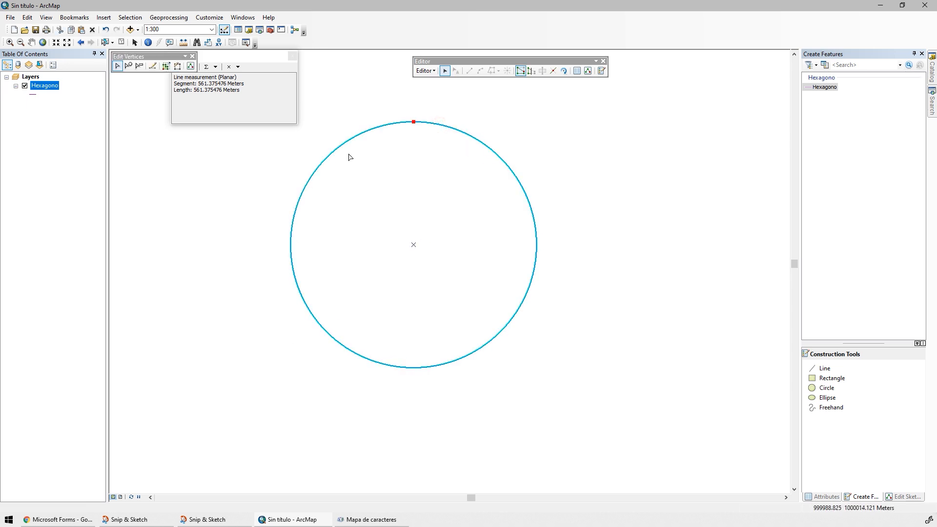
Stop editing with the edits saved, and examine the saved circle's outline up close.
left_click(424, 70)
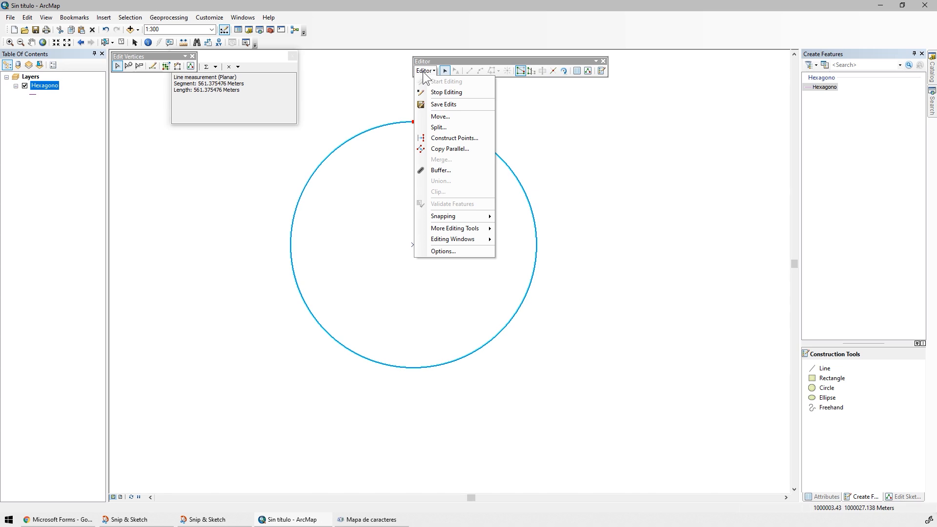
left_click(448, 92)
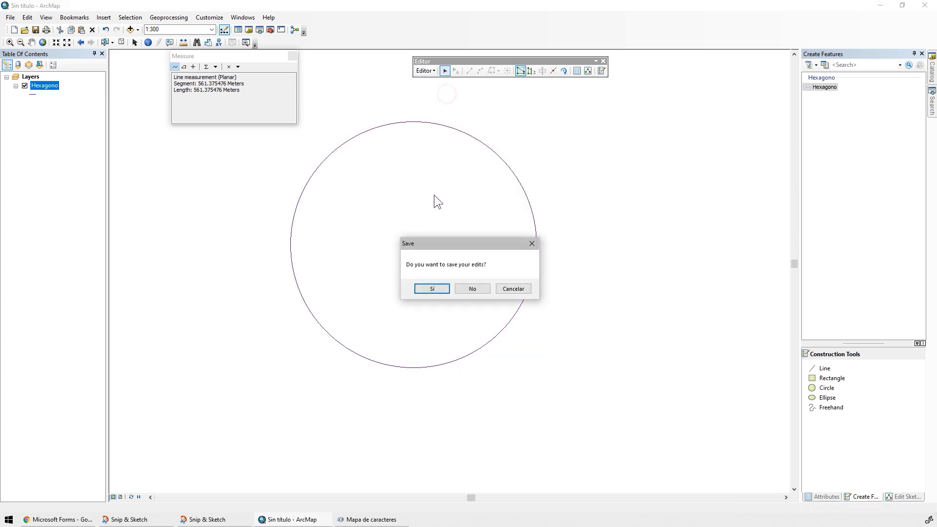
key("Return")
scroll(540, 175, "up", 3)
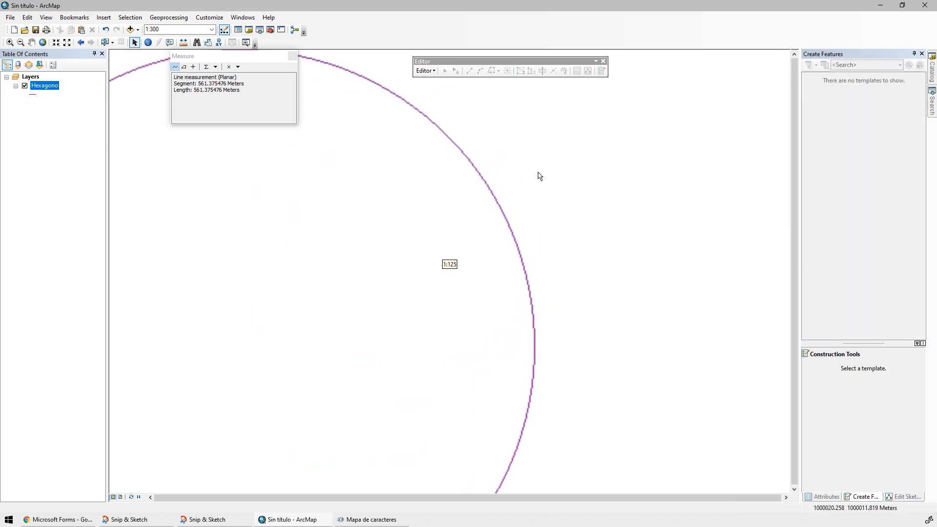
scroll(539, 175, "up", 3)
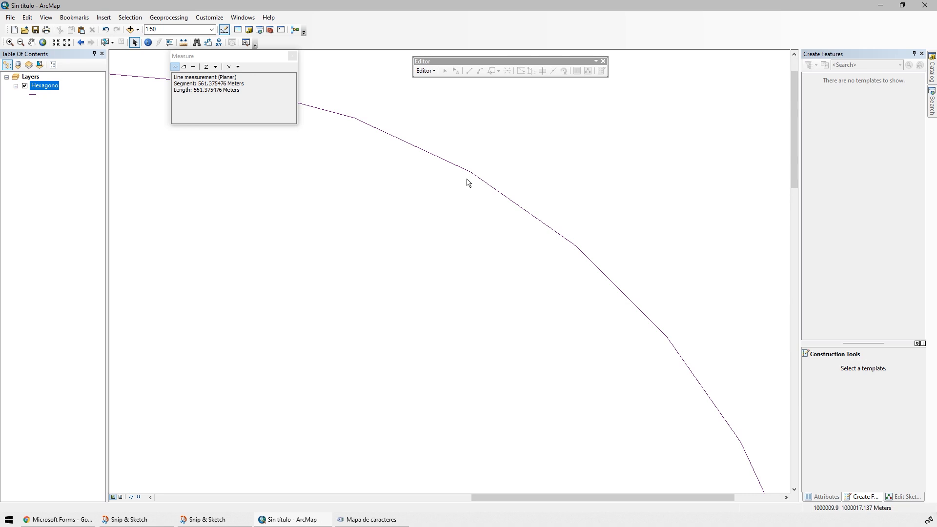
scroll(593, 244, "down", 3)
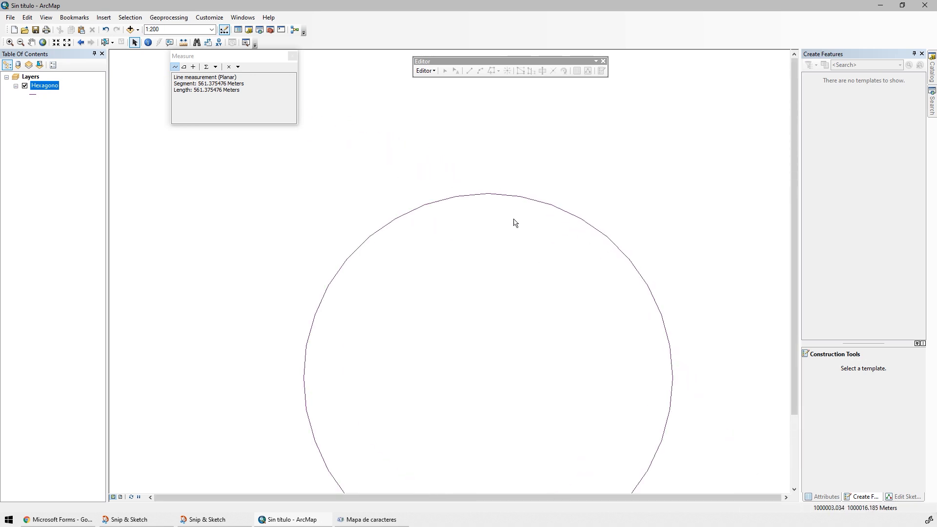
left_click_drag(465, 197, 437, 144)
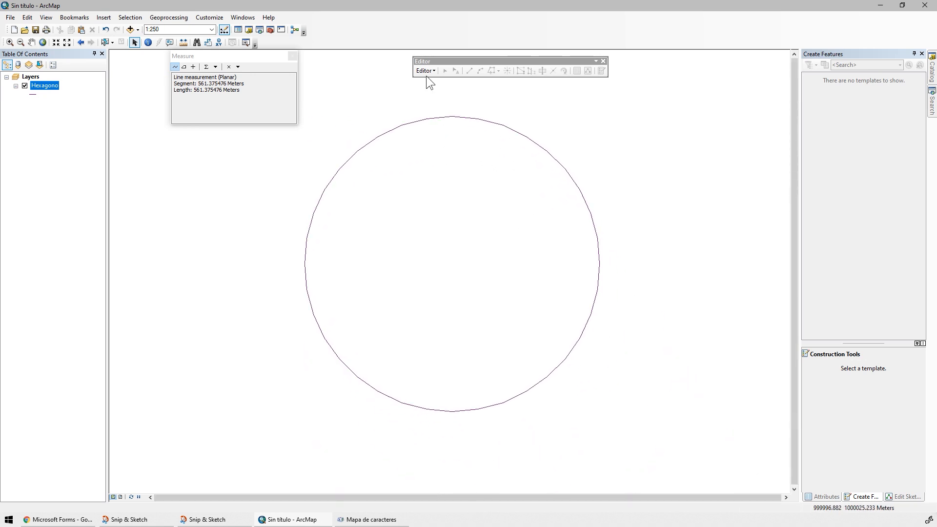
Delete the circle in a new edit session, and stop editing with the edits saved.
left_click(426, 70)
left_click(441, 84)
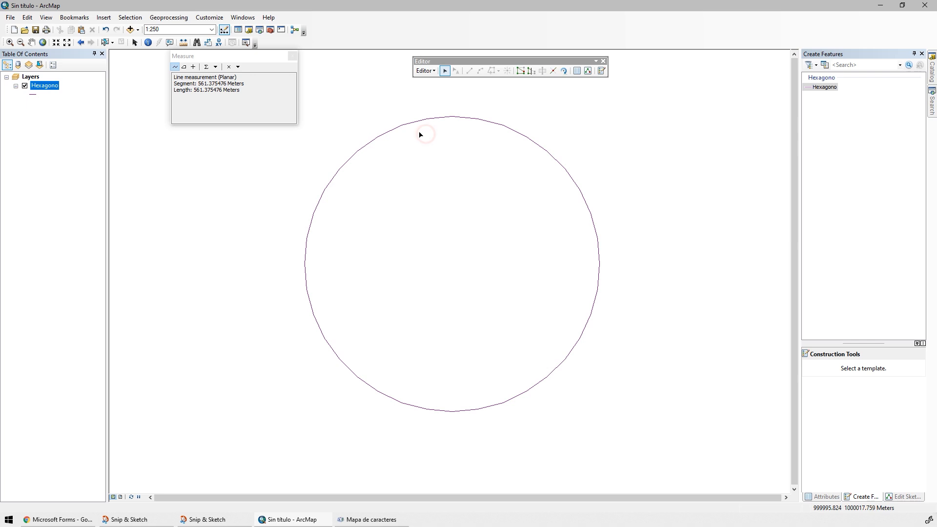
double_click(401, 125)
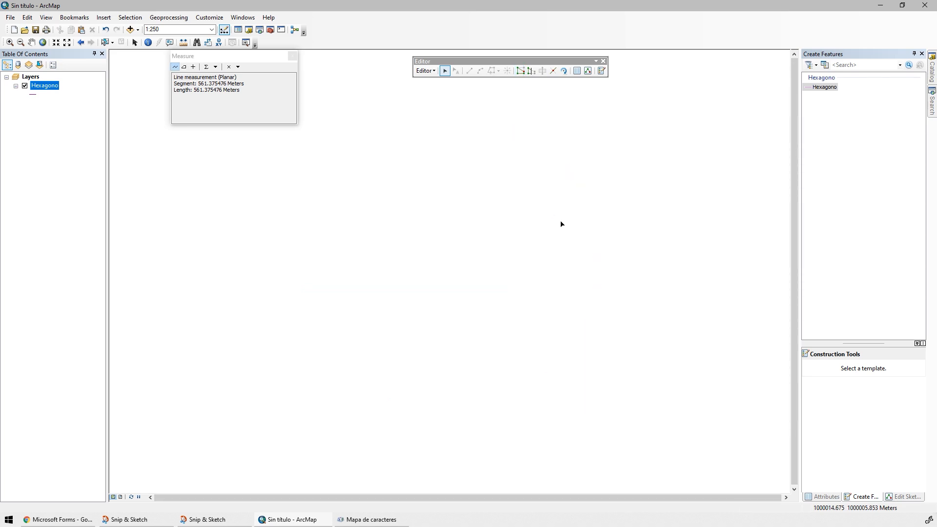
left_click(422, 71)
left_click(446, 91)
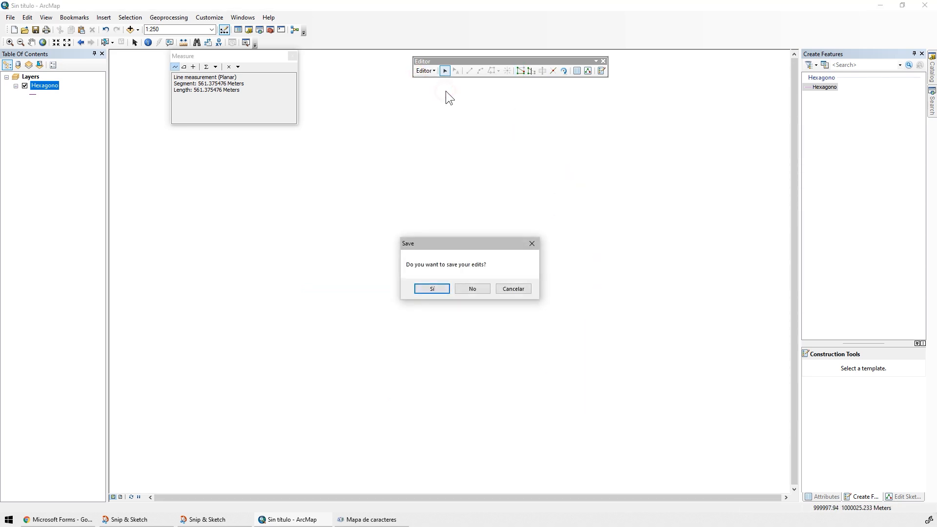
left_click(432, 287)
Open the Hexagono attribute table and add a Text field named Tipo with length 50.
right_click(37, 78)
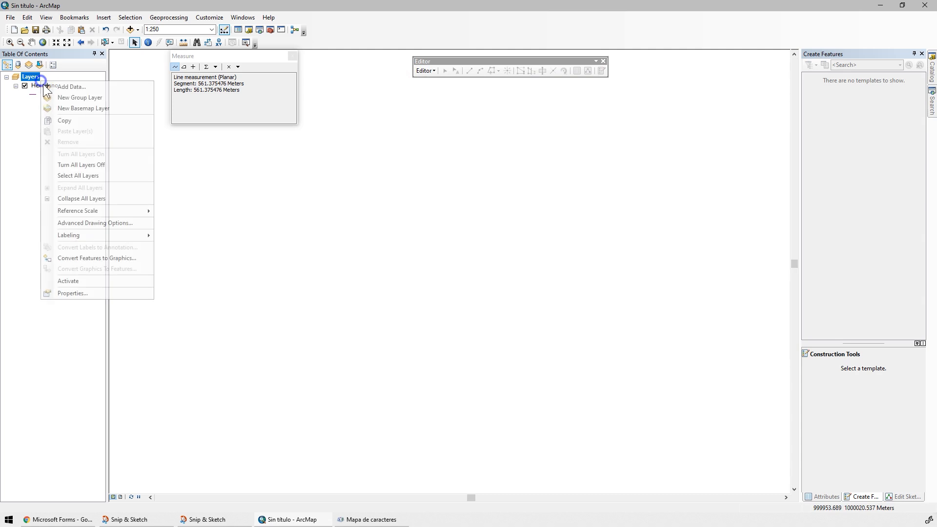
right_click(38, 87)
left_click(87, 108)
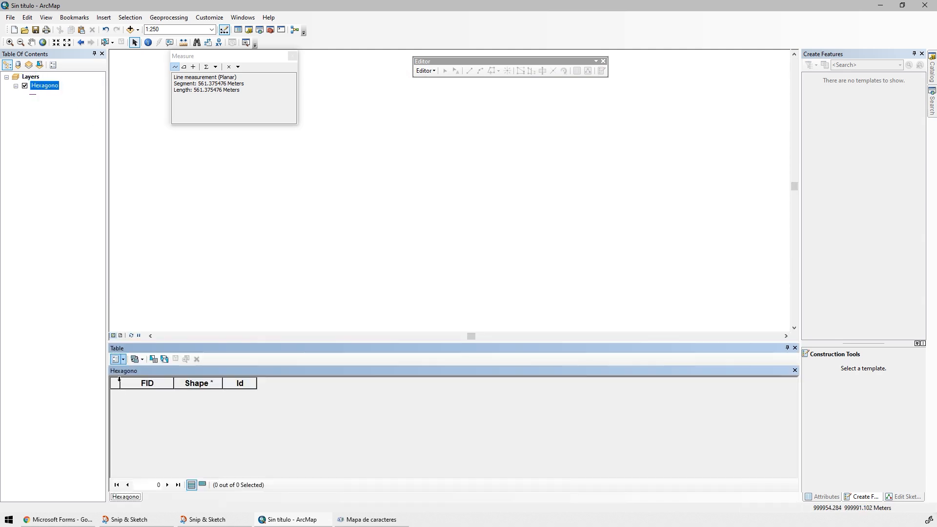
left_click(124, 357)
left_click(154, 192)
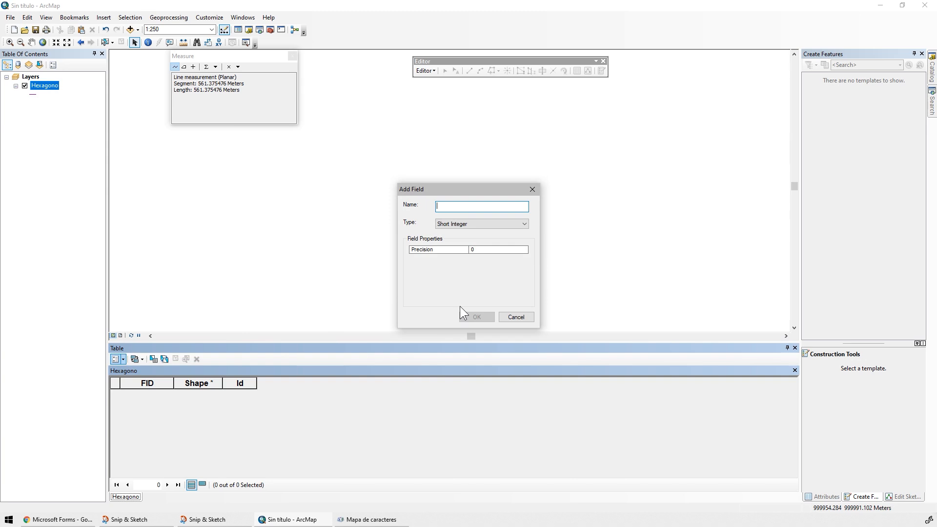
type("Tipo")
left_click(497, 221)
left_click(455, 259)
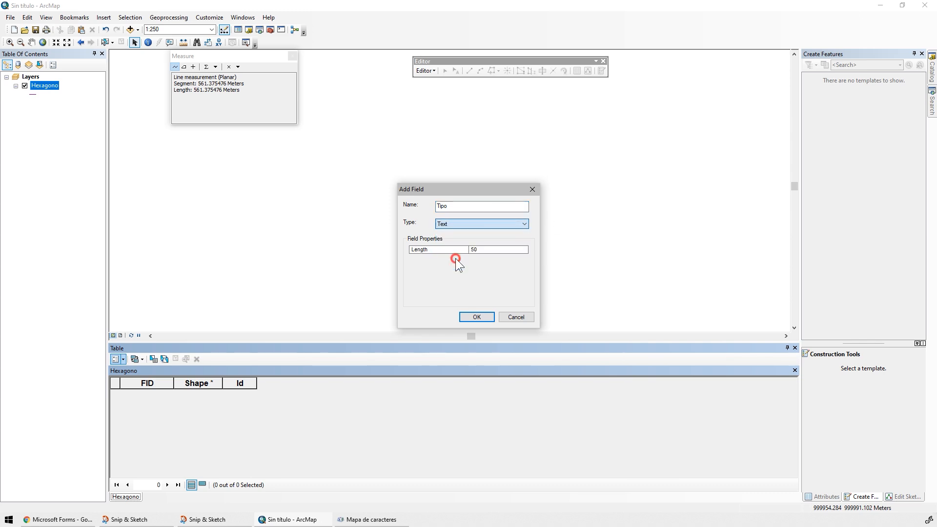
left_click(478, 320)
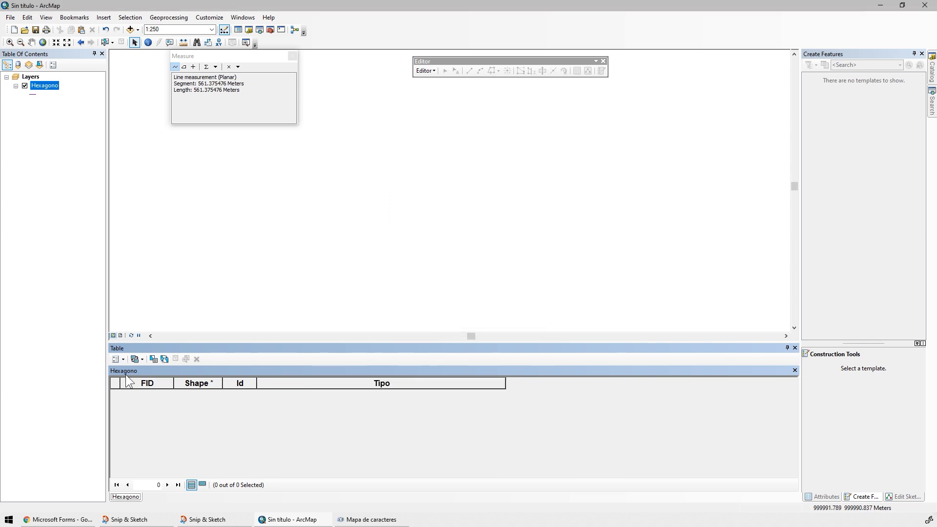
Add a Double field named Ladom to the Hexagono attribute table, and reduce the table's height to enlarge the map.
left_click(121, 362)
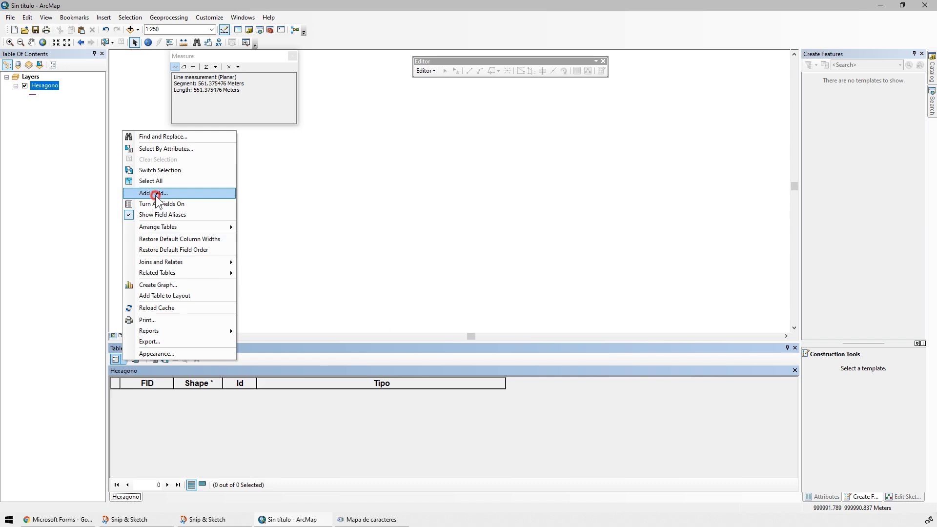
left_click(152, 192)
type("Ladom")
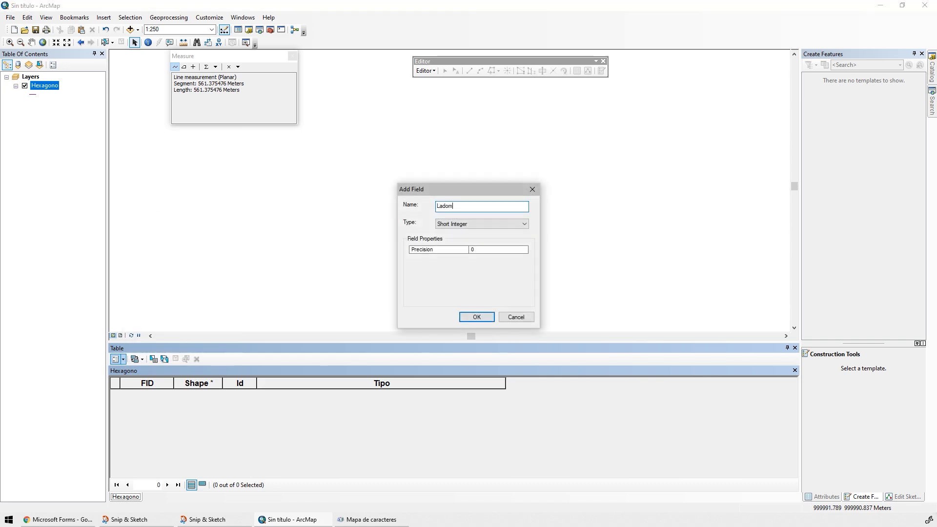
left_click(474, 224)
left_click(471, 251)
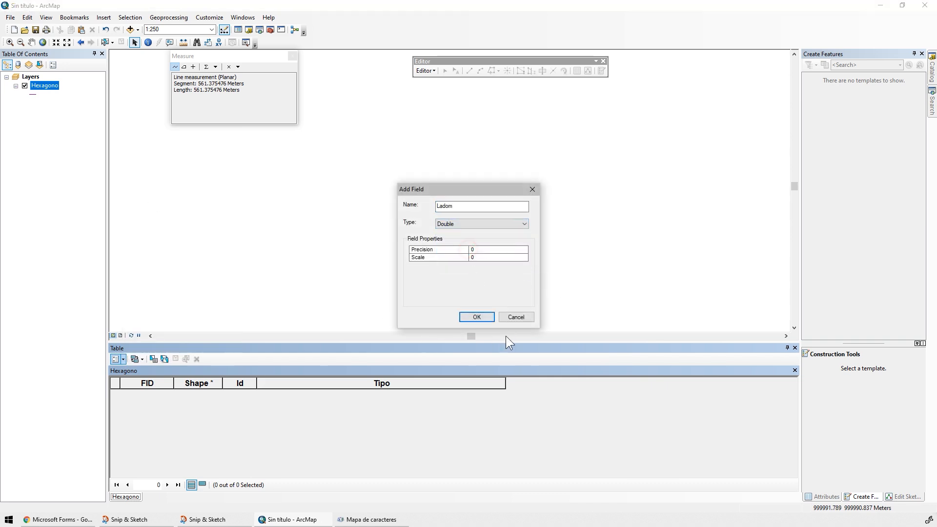
left_click(486, 318)
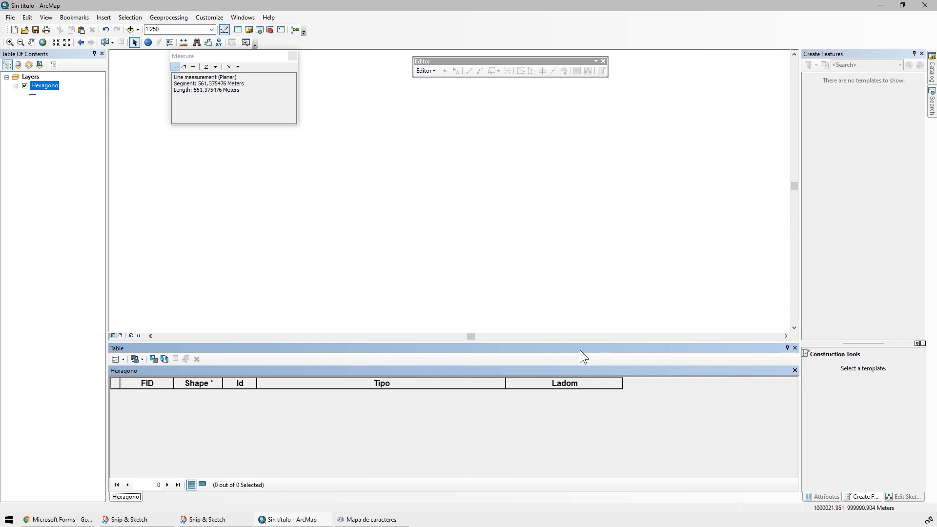
left_click_drag(560, 341, 552, 387)
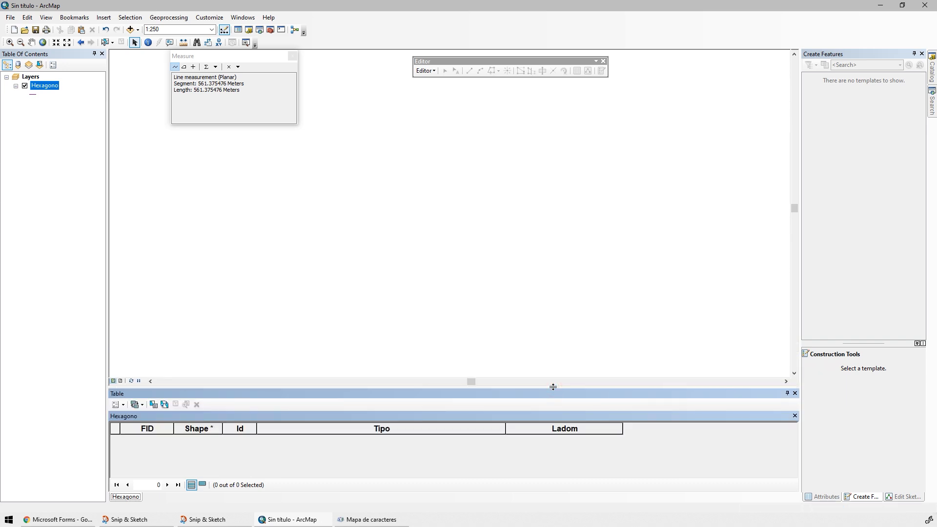
Start an edit session and place the centre of a new Hexagono circle at X 1000000, Y 1000000.
left_click(425, 70)
left_click(437, 80)
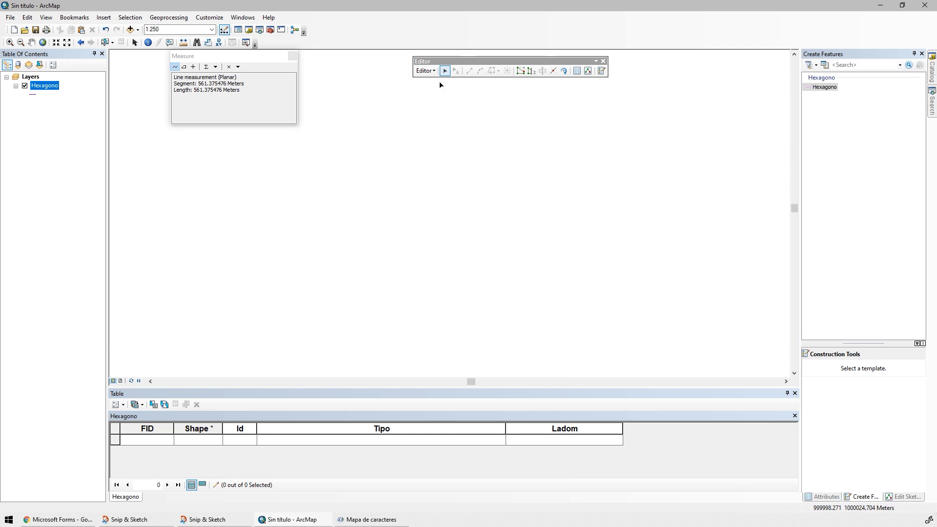
left_click(822, 88)
left_click(827, 389)
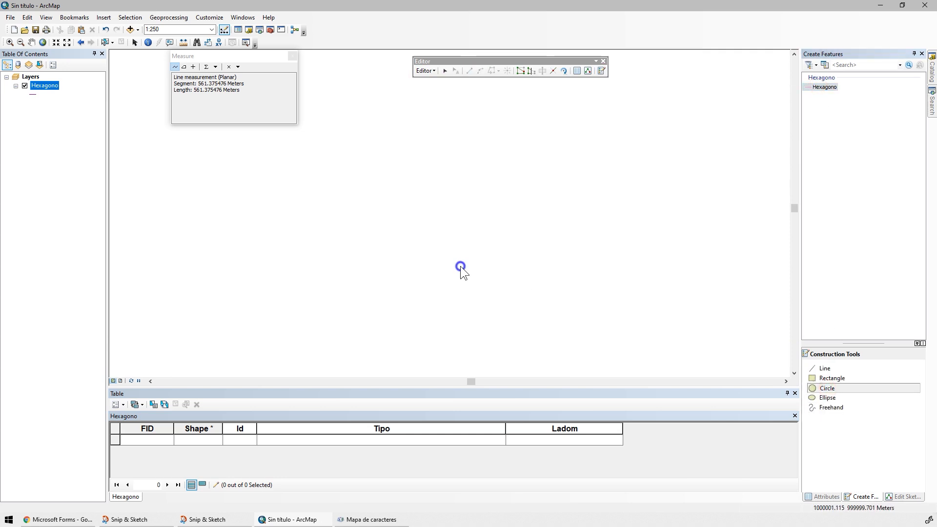
key("F6")
key("Tab")
type("100000")
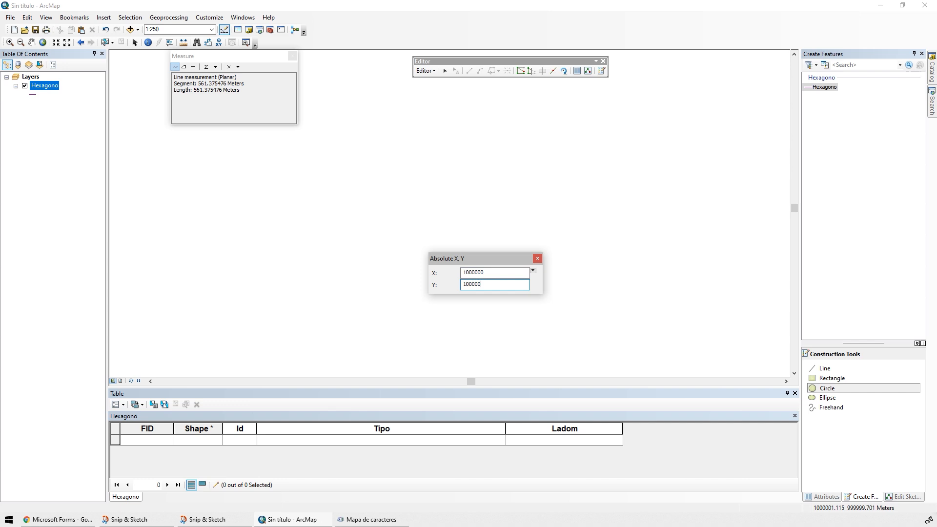
type("0")
key("Return")
Complete the circle with a radius of 20 m.
right_click(528, 213)
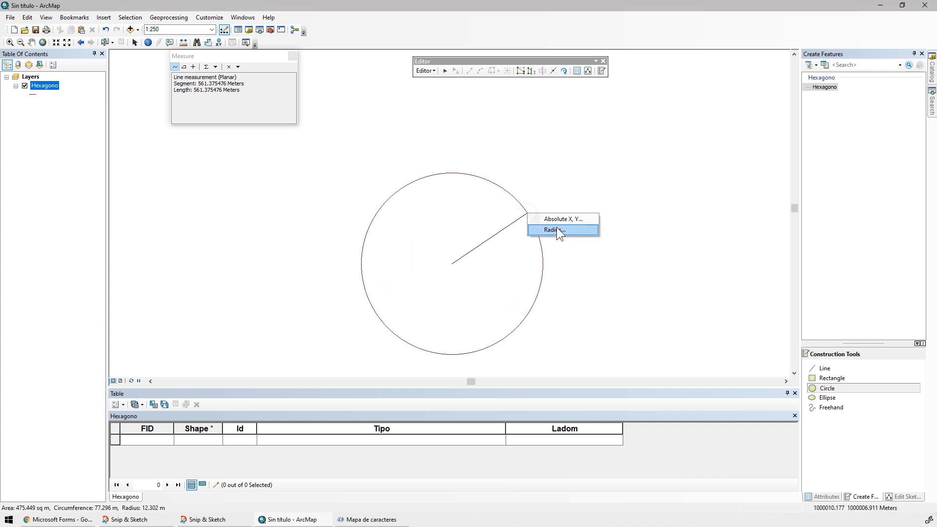
left_click(561, 234)
type("2")
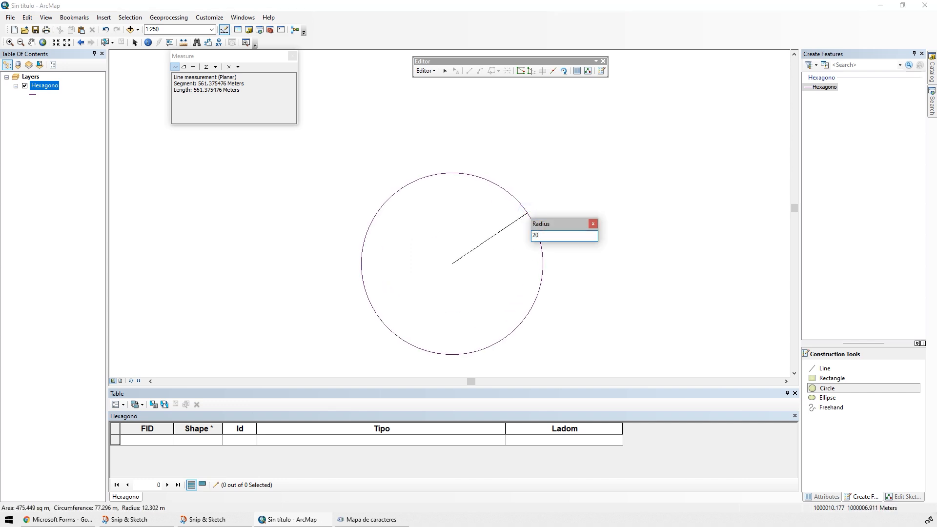
type("0")
key("Return")
Zoom to the Hexagono layer and move the Editor toolbar and Measure window clear of the circle.
right_click(43, 87)
left_click(89, 142)
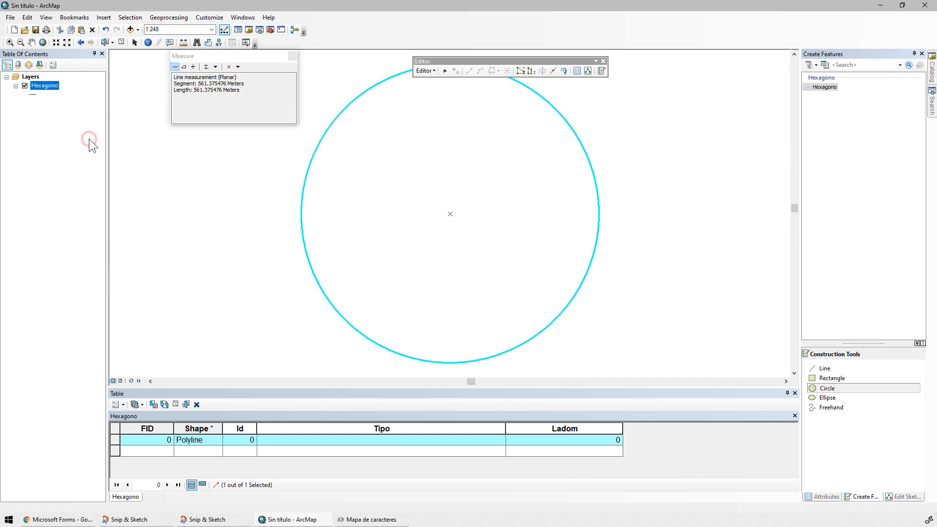
left_click_drag(478, 61, 650, 64)
left_click_drag(219, 56, 170, 62)
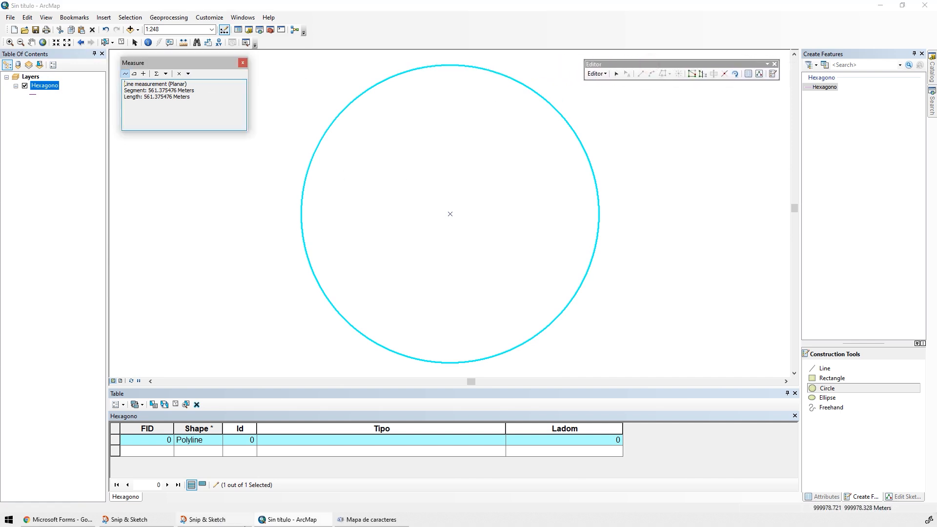
Switch to the Microsoft Forms quiz to examine question 7's inscribed hexagon construction, and return to ArcMap.
left_click(81, 521)
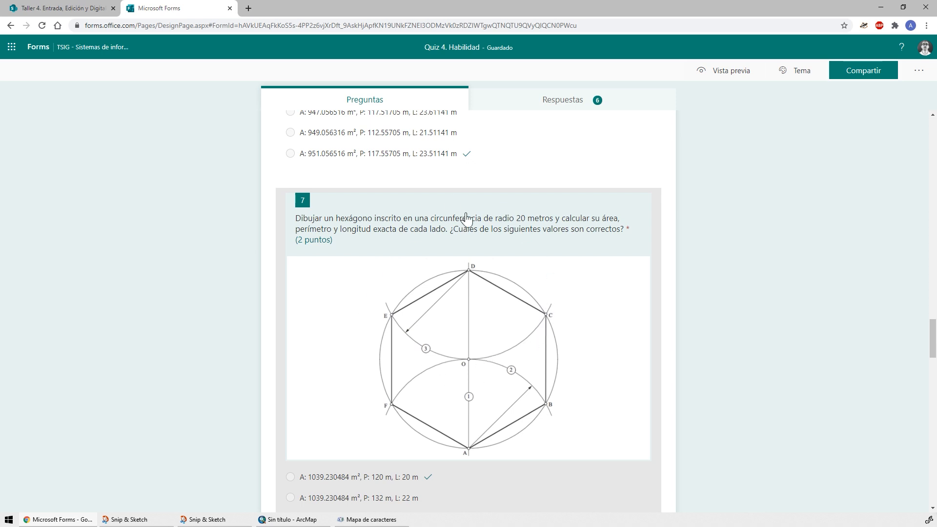
key("alt+Tab")
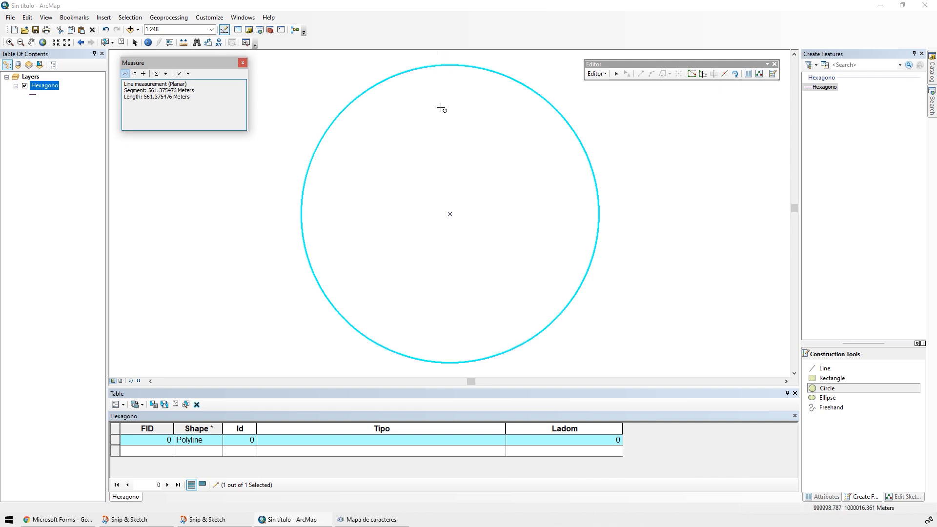
key("alt+Tab")
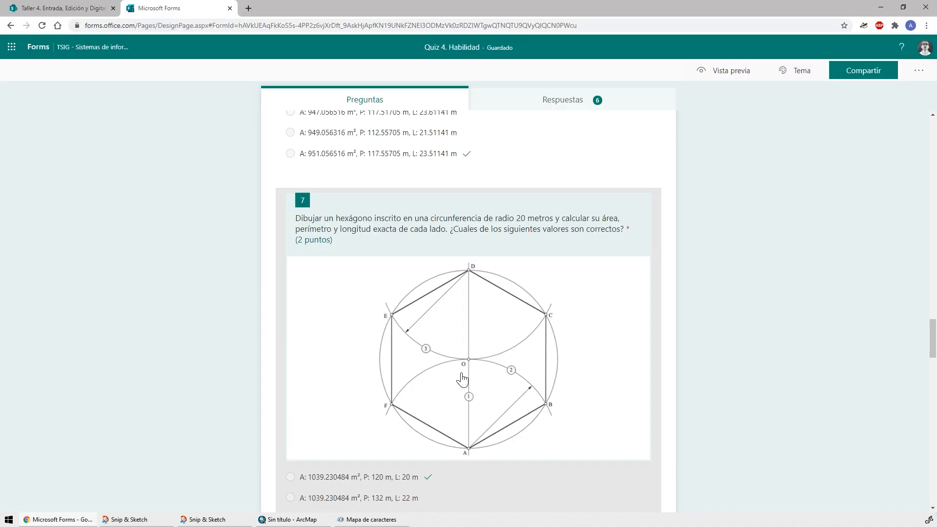
key("alt+Tab")
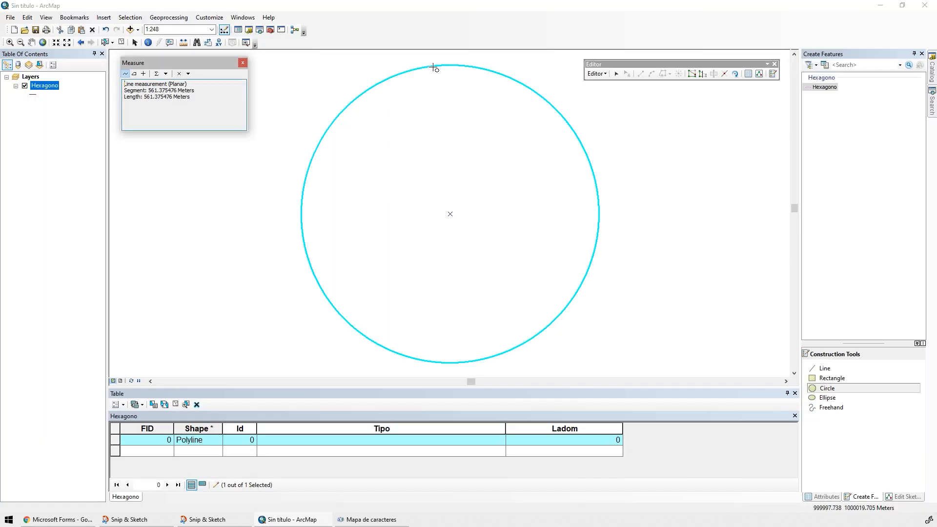
Ready the Hexagono template for drawing lines, and show the Snapping toolbar beside the circle.
left_click(773, 74)
left_click(824, 87)
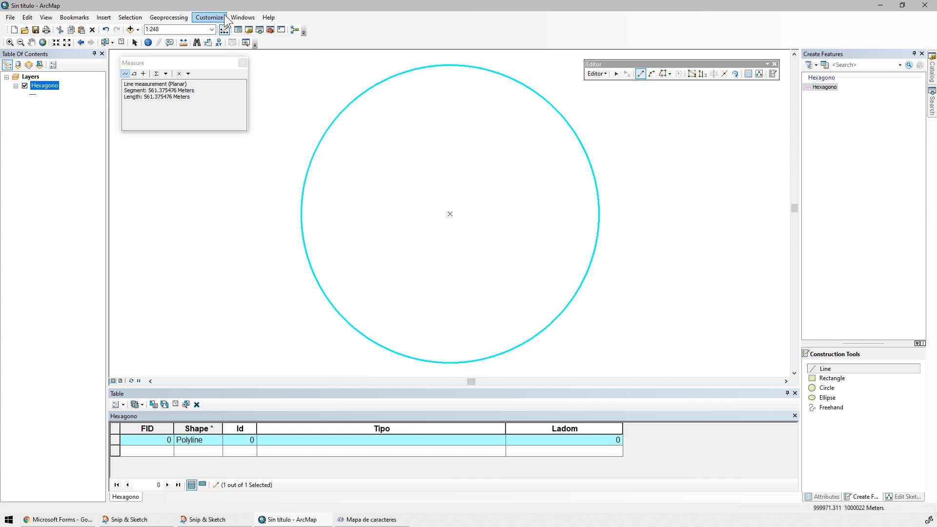
left_click(210, 17)
mouse_move(234, 28)
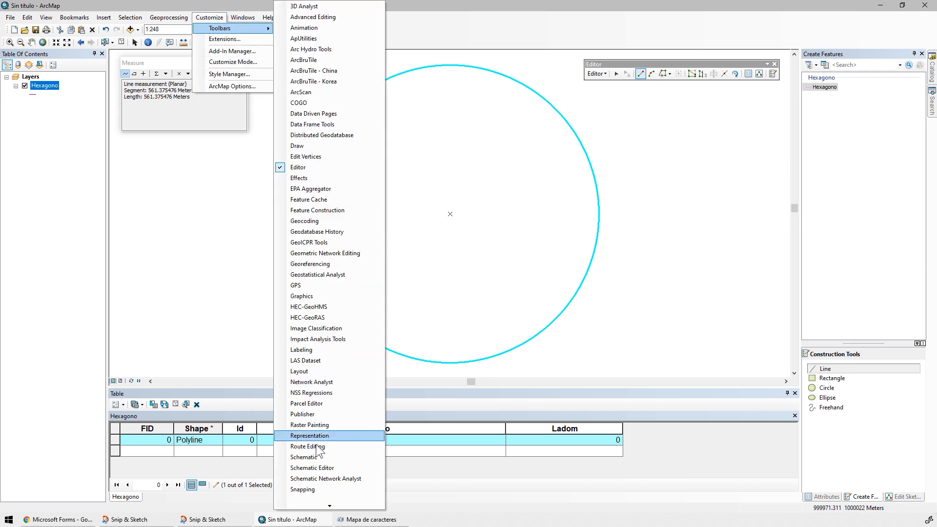
left_click(303, 488)
left_click_drag(218, 171, 285, 76)
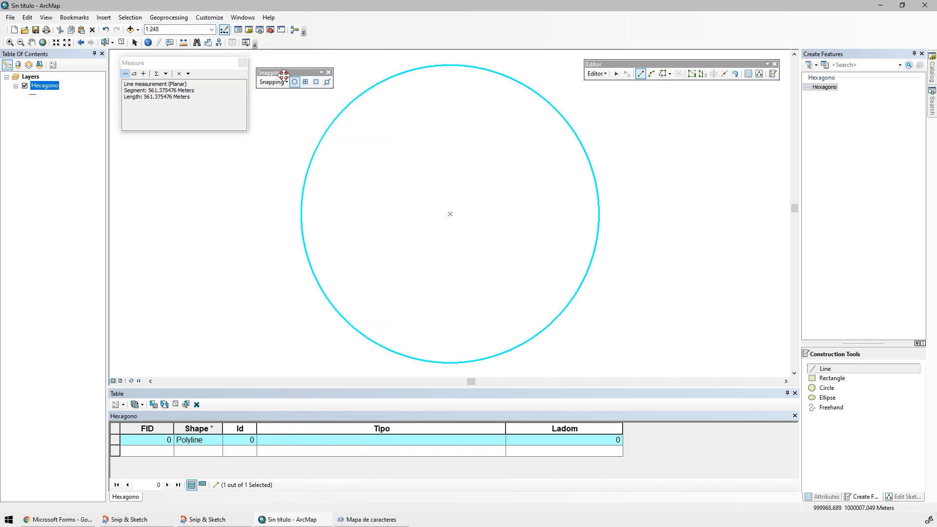
Restrict snapping to points and endpoints, with vertex and edge snapping turned off.
left_click(282, 86)
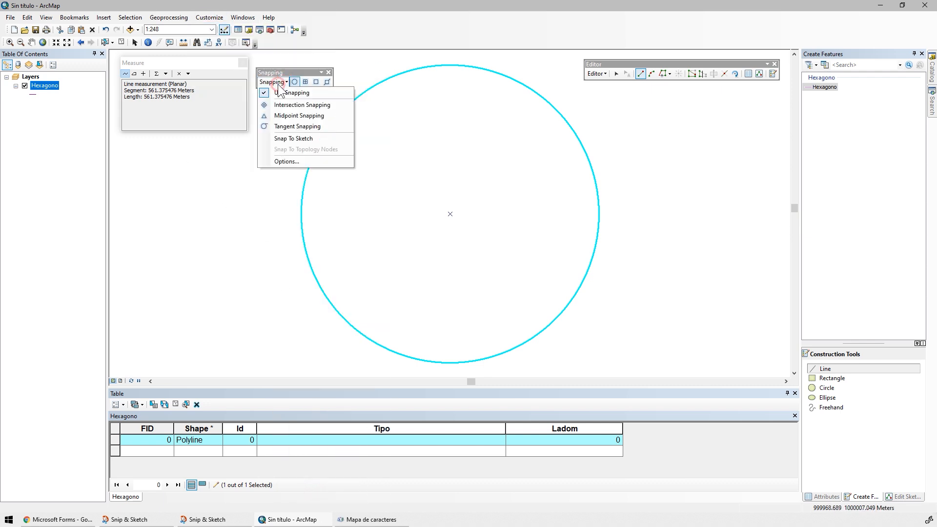
left_click(305, 82)
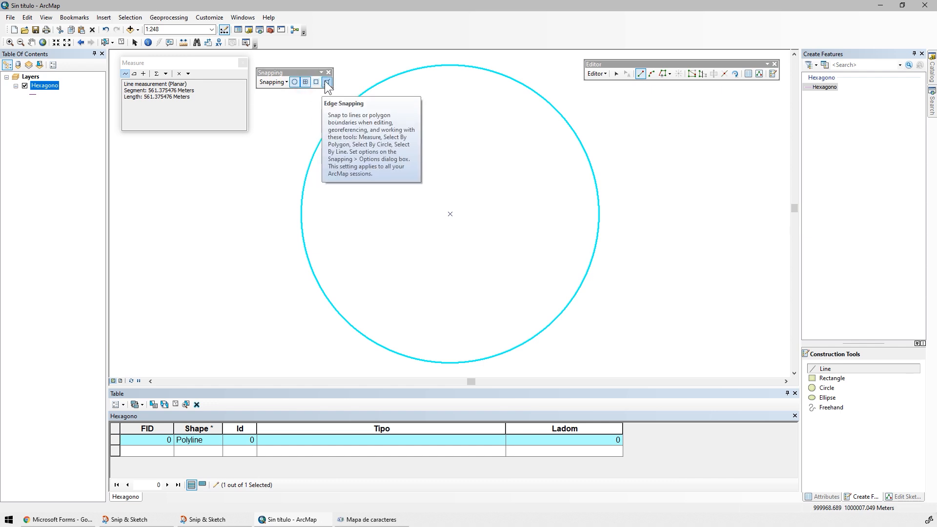
left_click(327, 84)
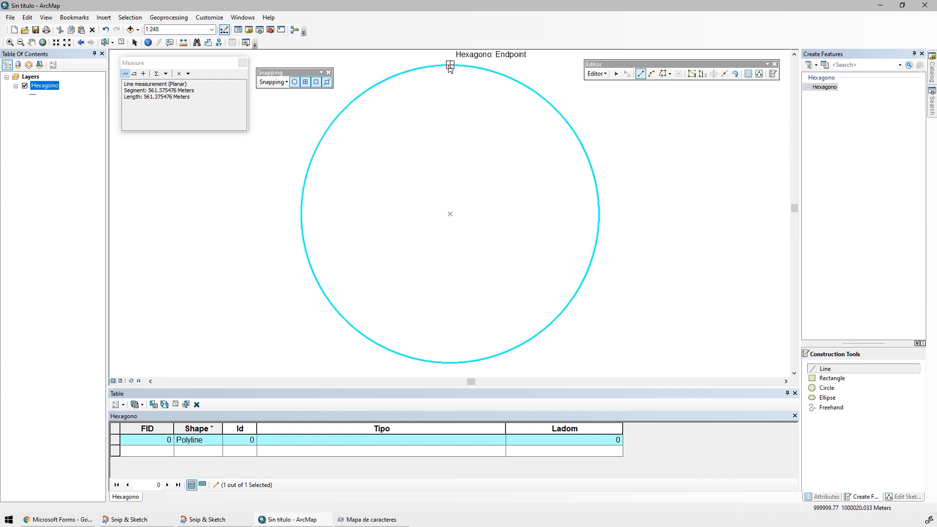
left_click(324, 86)
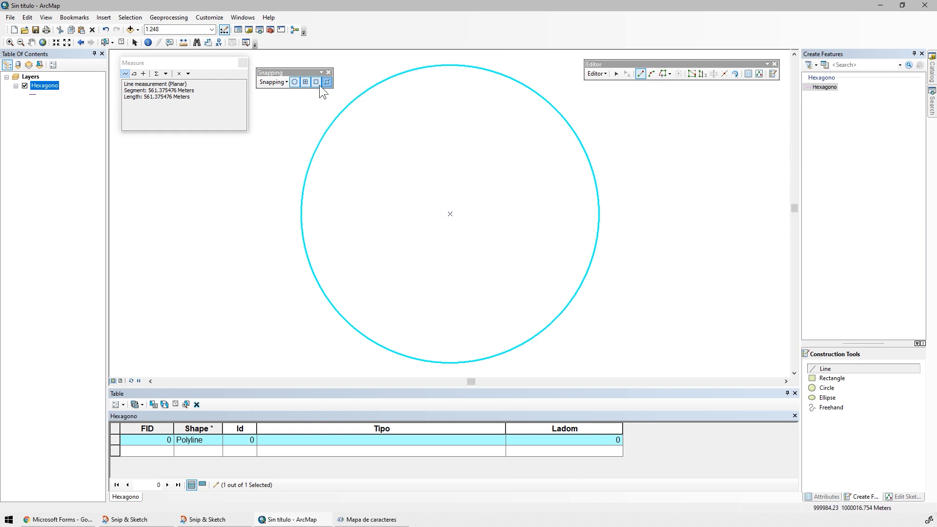
left_click(317, 85)
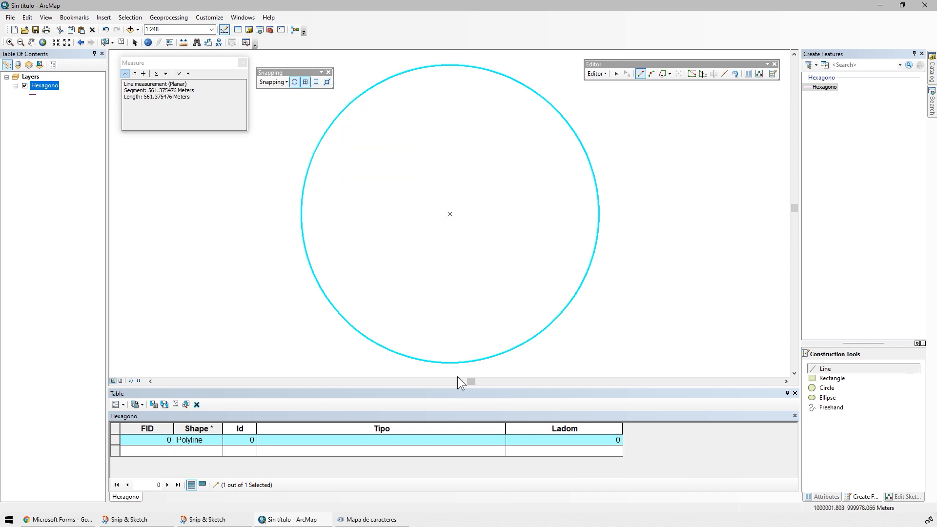
Draw the circle's vertical diameter from its top endpoint with direction 270 and length 40 m, and finish the sketch.
left_click(450, 64)
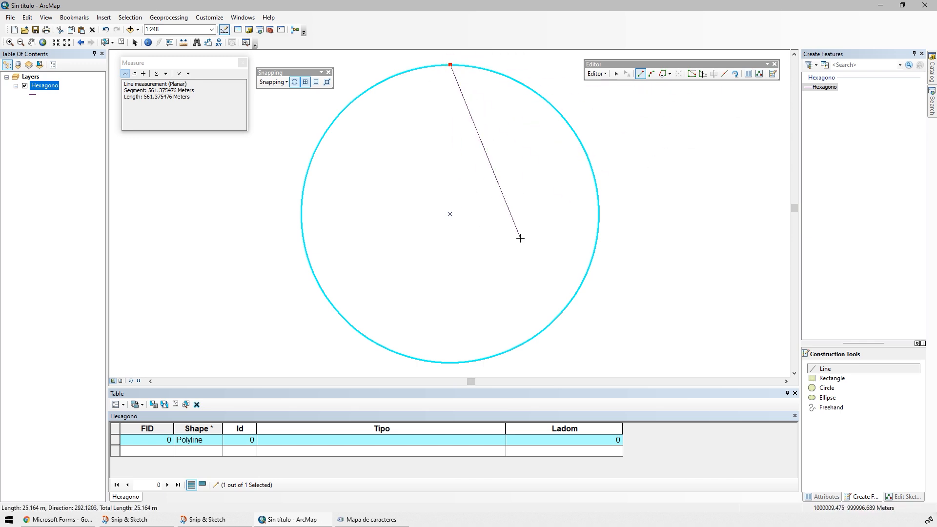
left_click_drag(481, 298, 474, 269)
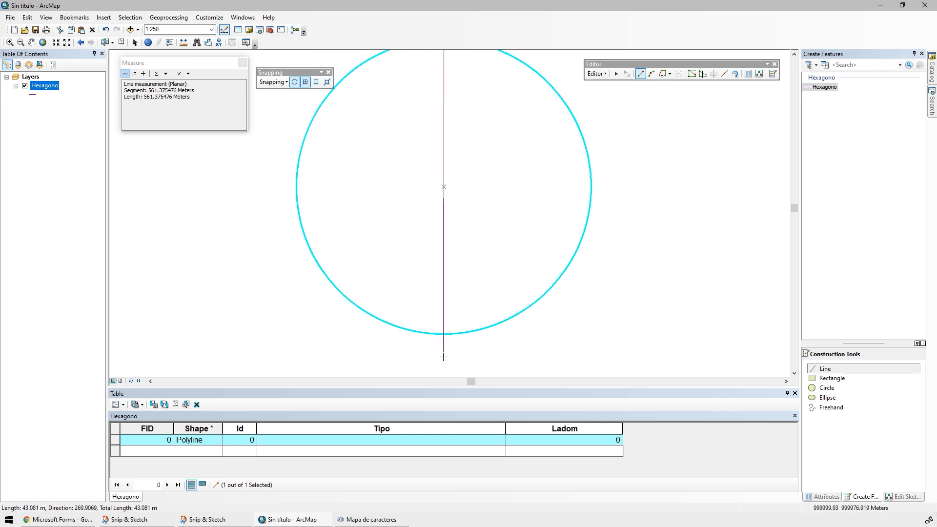
right_click(443, 357)
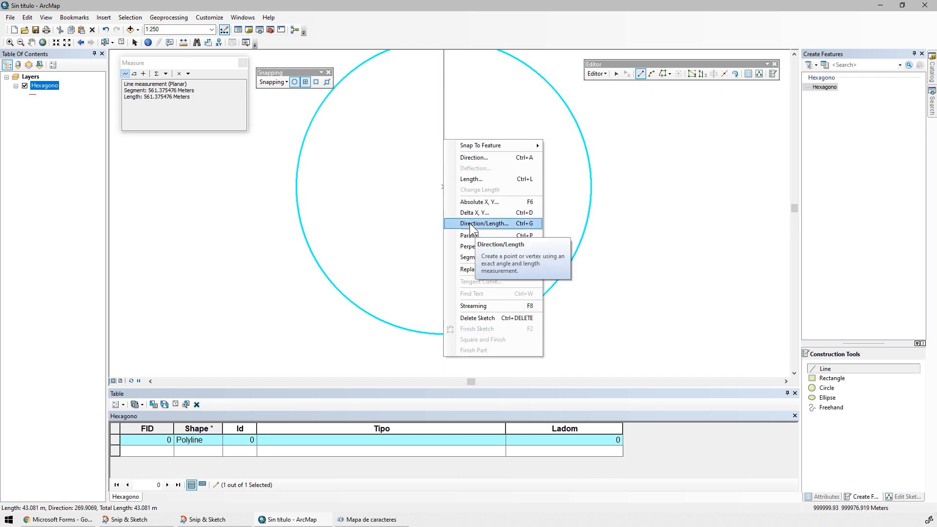
left_click(482, 223)
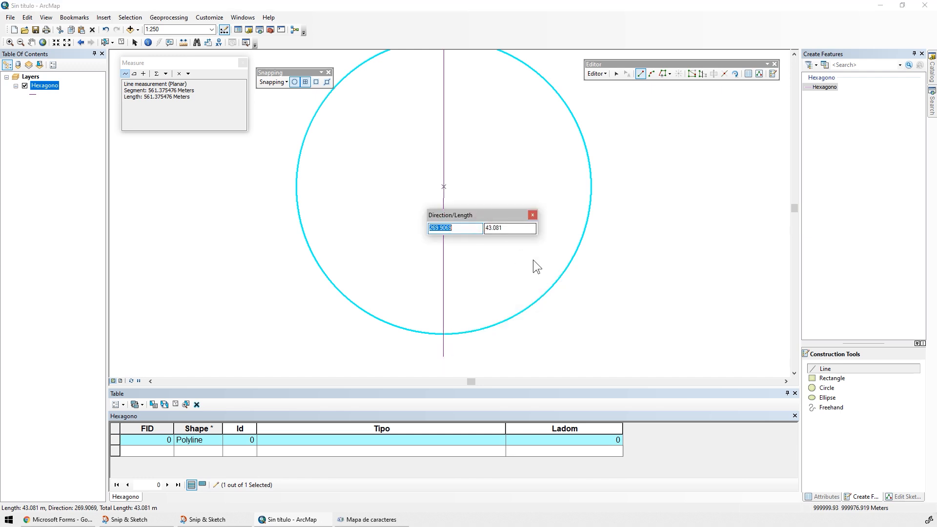
type("2")
type("70")
key("Tab")
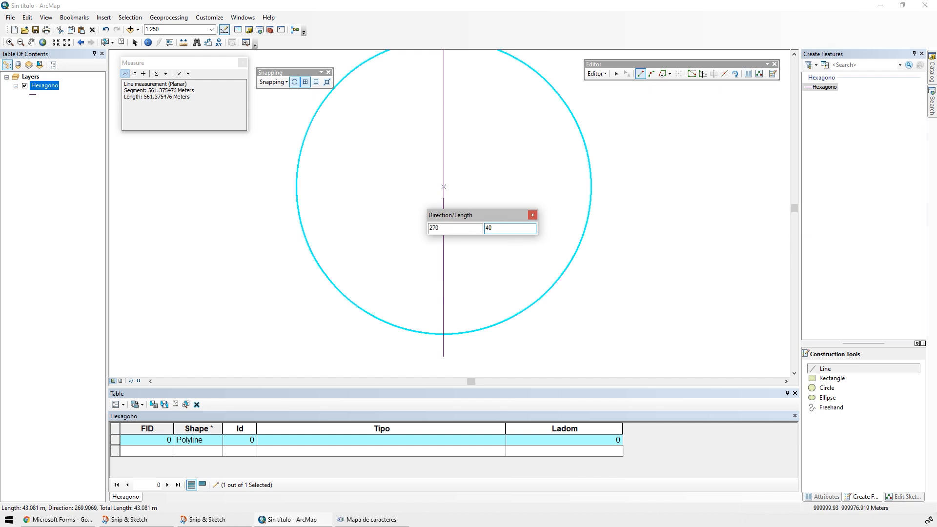
type("40")
key("Return")
key("F2")
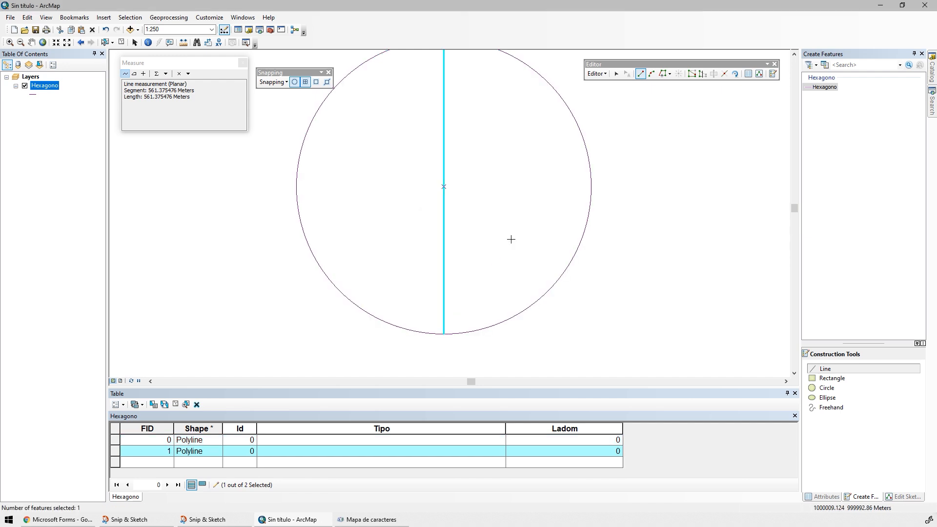
key("Up")
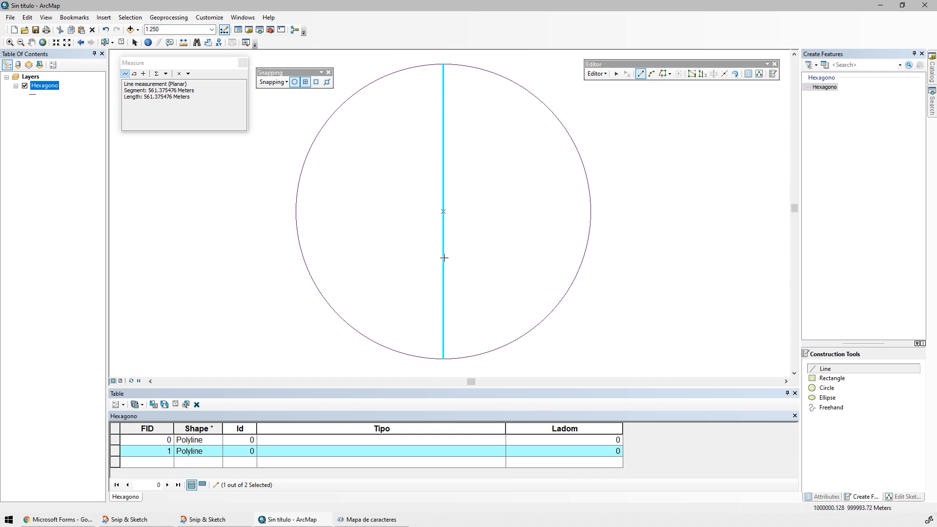
Enable midpoint snapping and draw a 20 m radius circle centred on the diameter's top endpoint, passing through its midpoint.
left_click(273, 82)
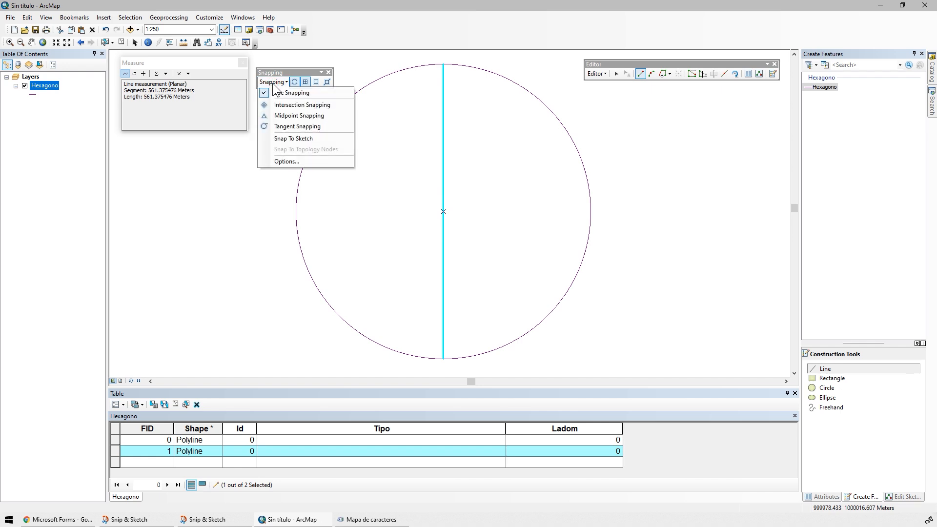
left_click(286, 116)
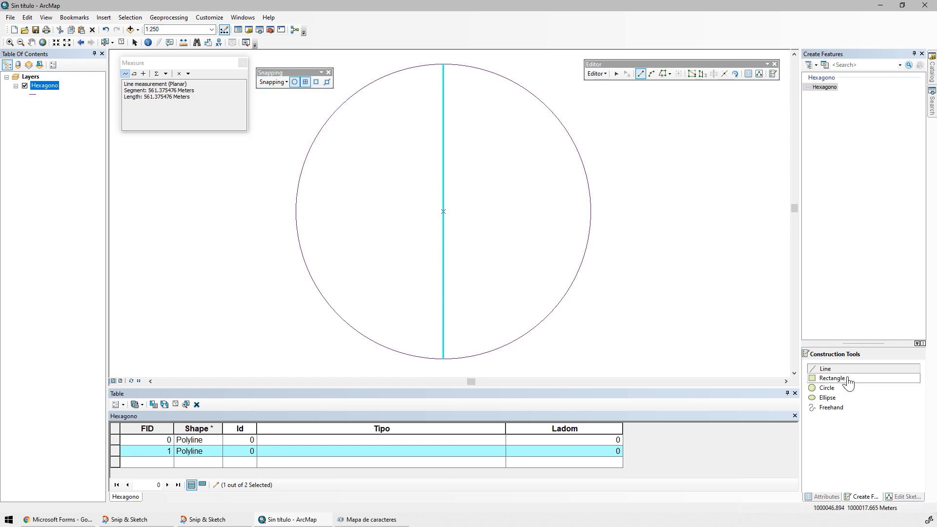
left_click(829, 388)
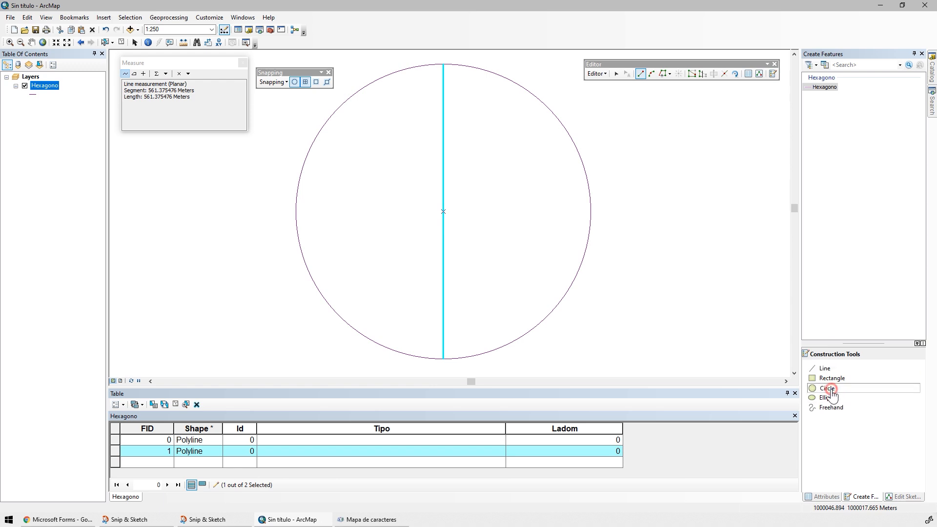
left_click(443, 65)
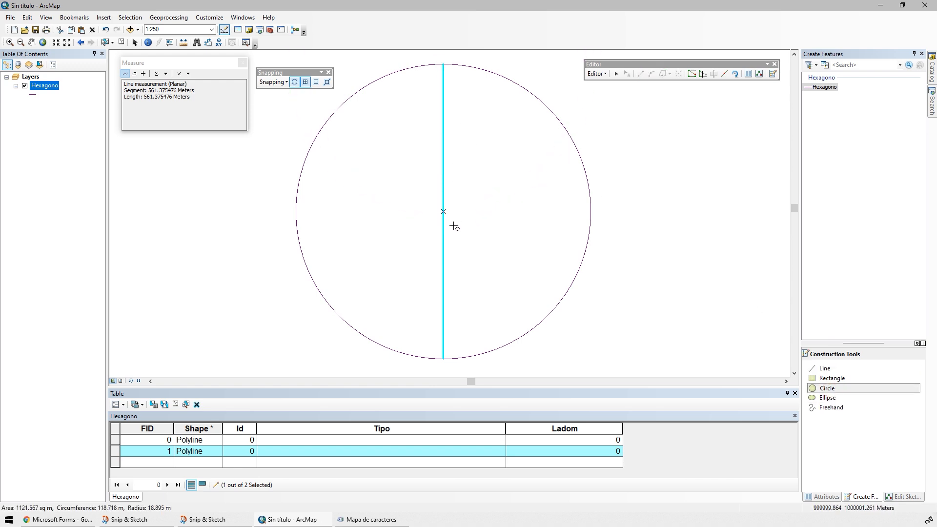
scroll(444, 205, "up", 1)
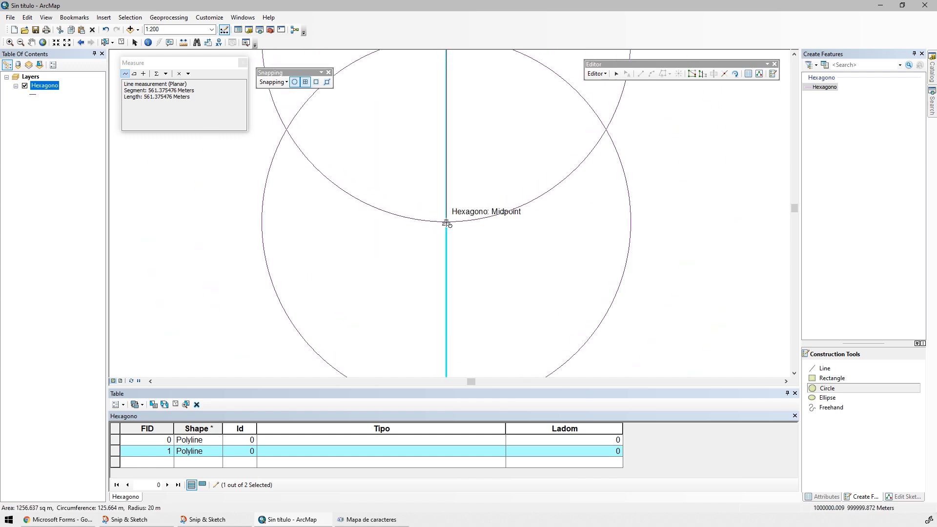
left_click(446, 223)
Draw a matching circle centred on the diameter's bottom endpoint, passing through the main circle's centre.
left_click_drag(383, 265, 374, 168)
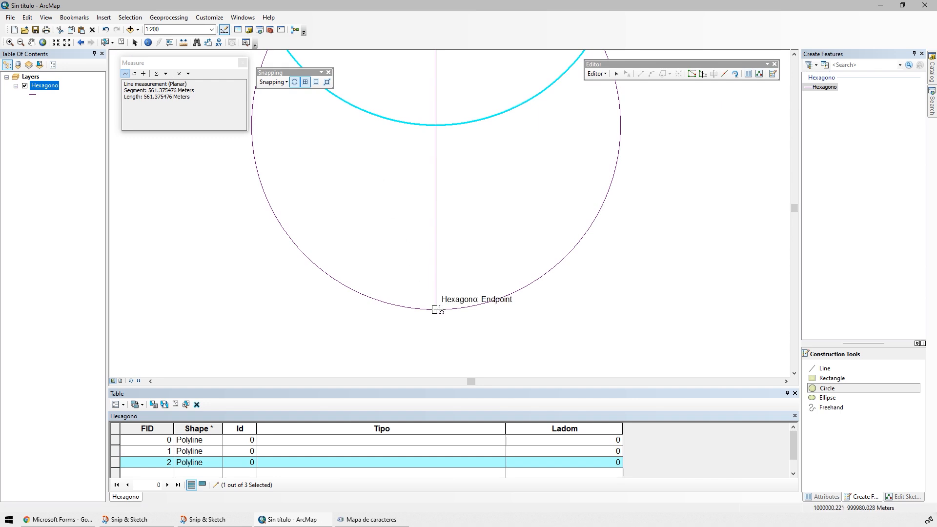
left_click(436, 308)
left_click(434, 125)
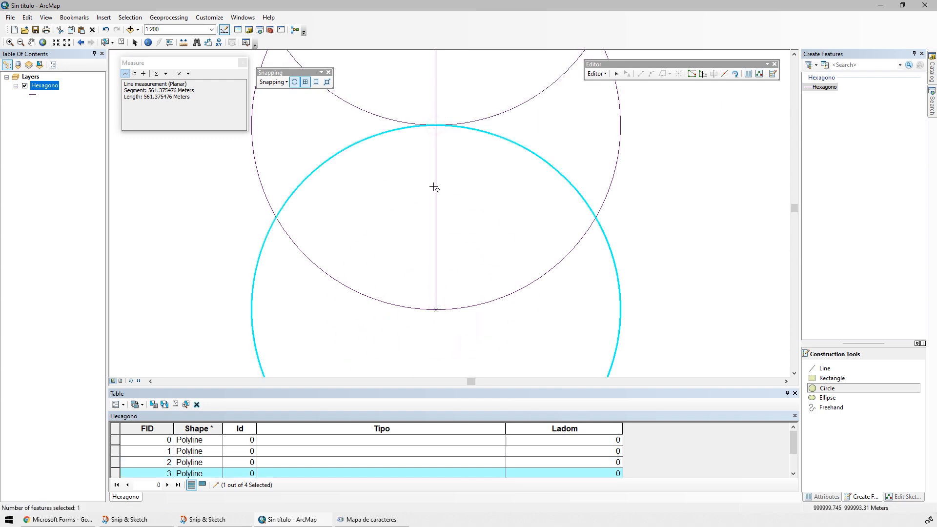
Enable intersection snapping and draw the hexagon's upper right side from the diameter's top endpoint to the circles' intersection, as a separate line.
scroll(434, 188, "up", 2)
mouse_move(435, 188)
left_mouse_down()
mouse_move(441, 247)
mouse_move(439, 184)
mouse_move(459, 64)
left_mouse_up()
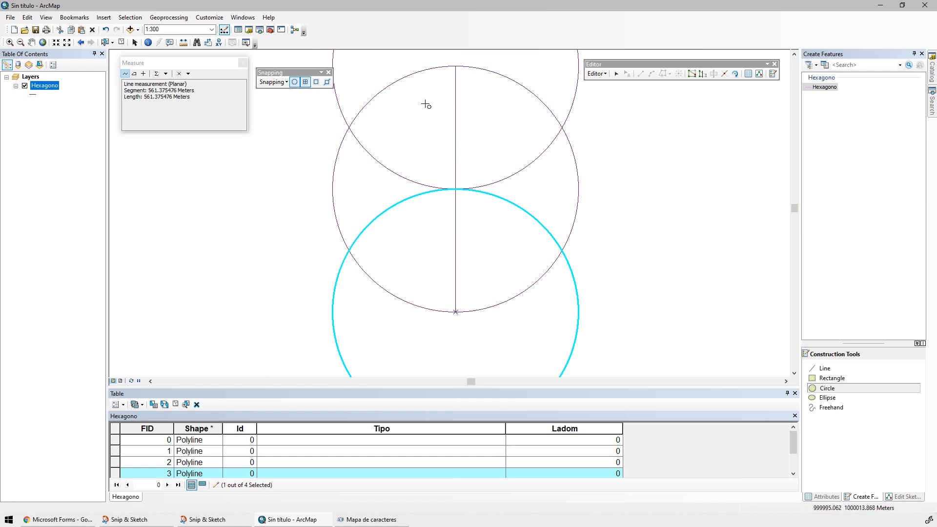
left_click(824, 368)
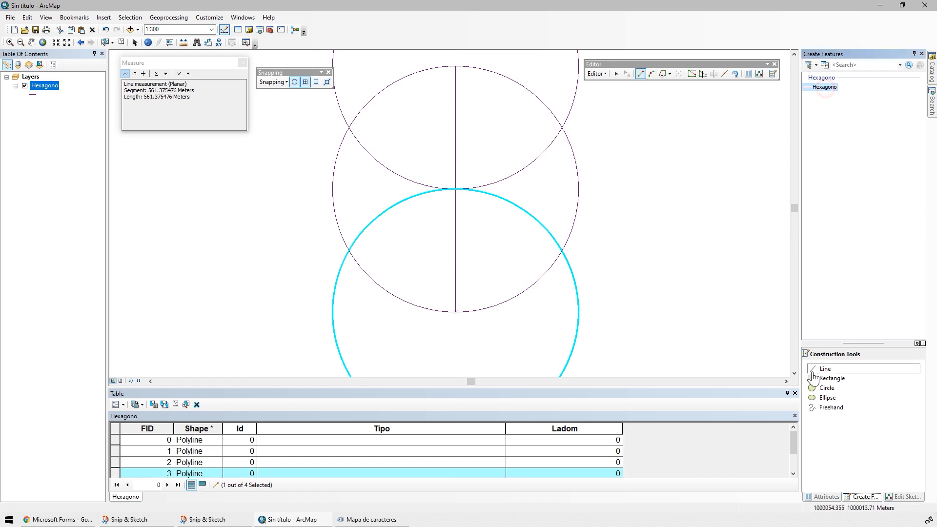
left_click(456, 68)
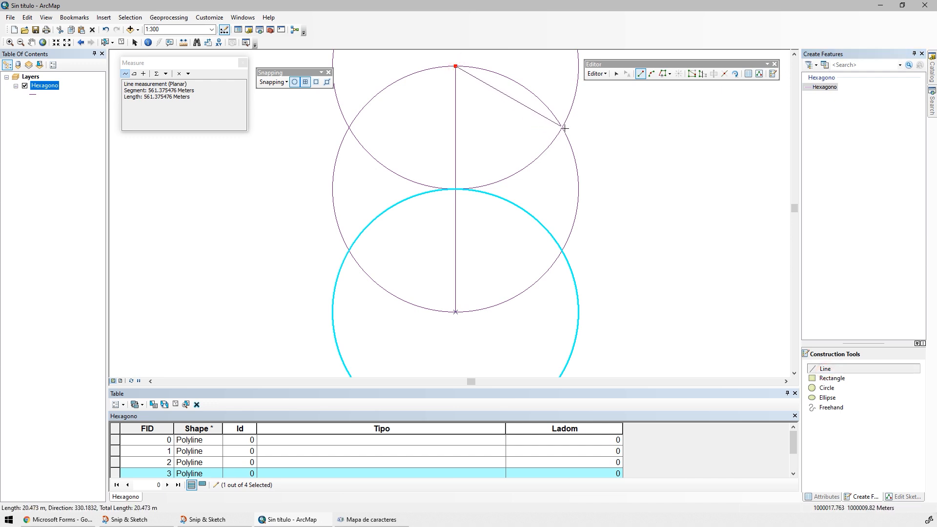
left_click(274, 82)
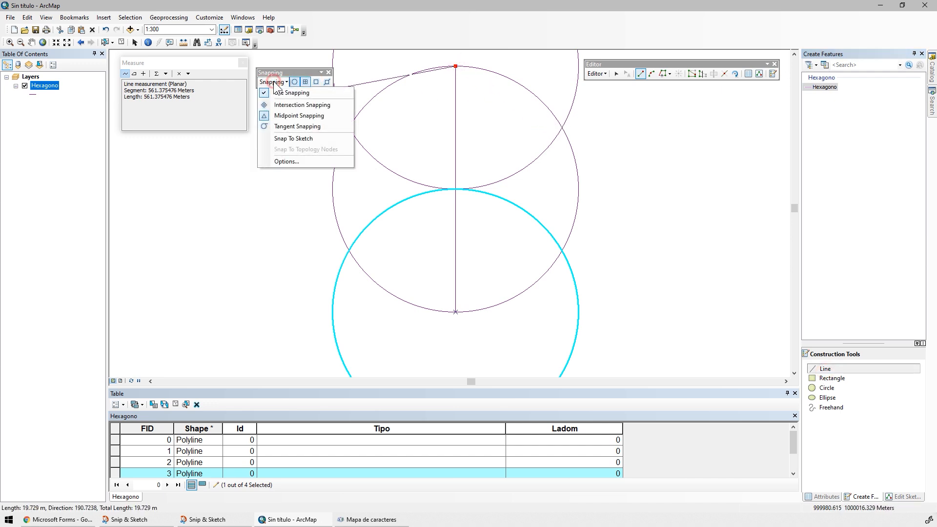
left_click(281, 106)
left_click(561, 126)
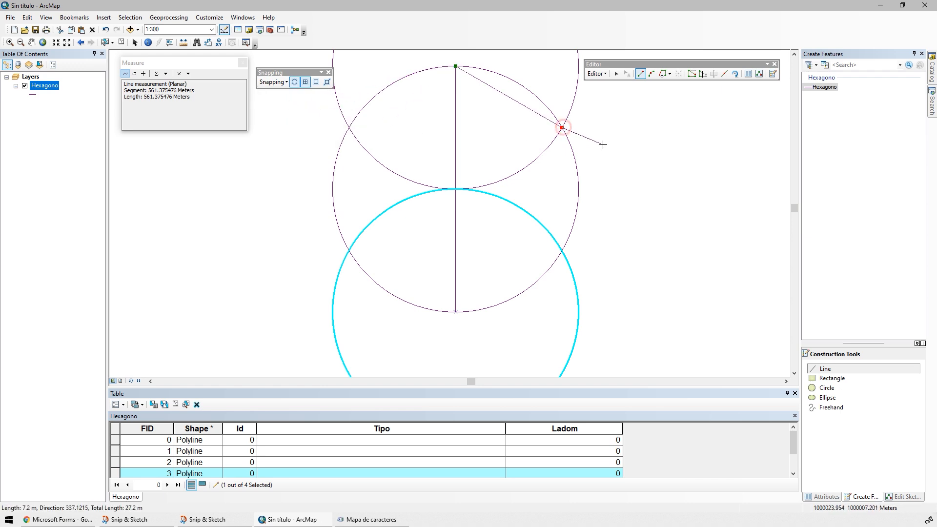
key("F2")
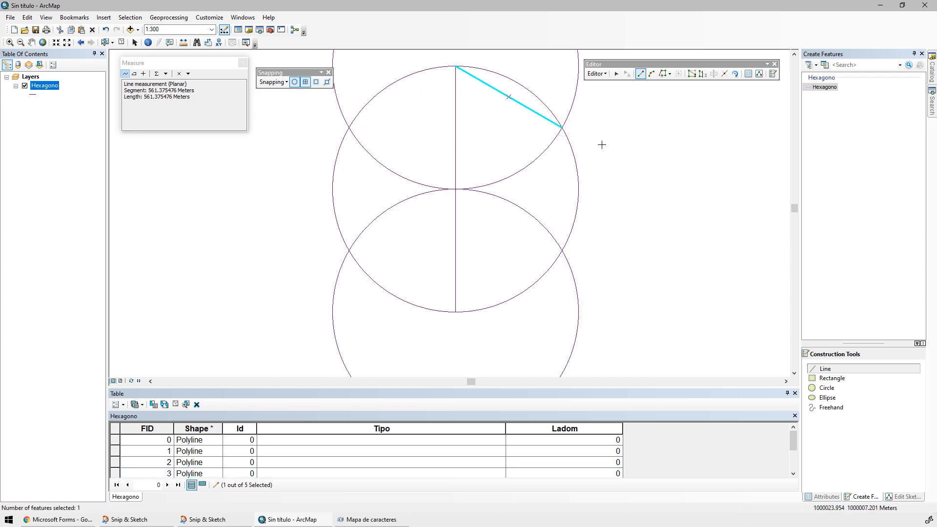
Draw the hexagon's vertical right side and lower right side as separate lines, ending at the diameter's bottom endpoint.
left_click(561, 127)
left_click(562, 250)
key("F2")
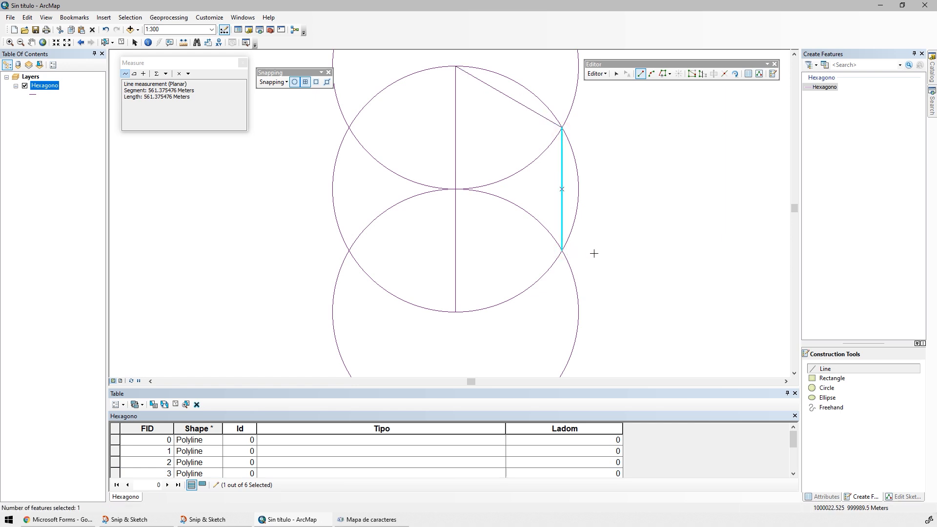
left_click(561, 250)
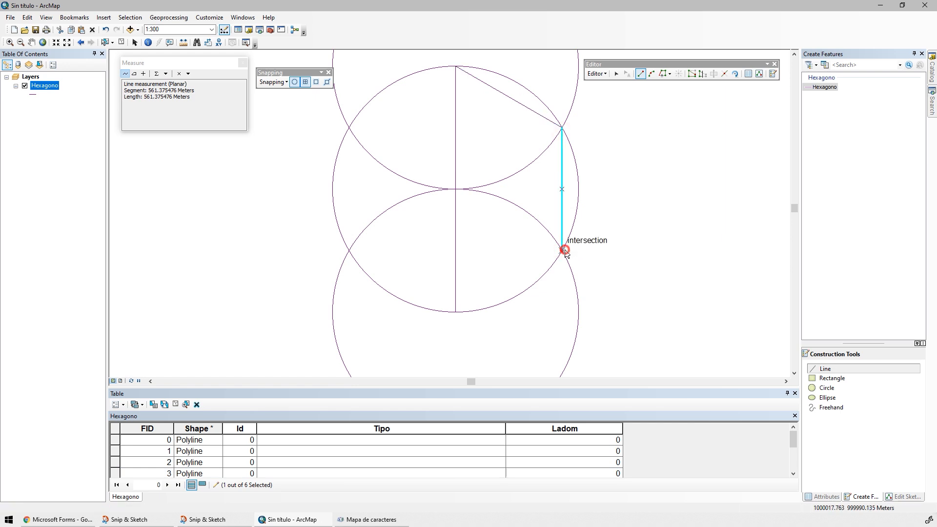
left_click(455, 312)
key("F2")
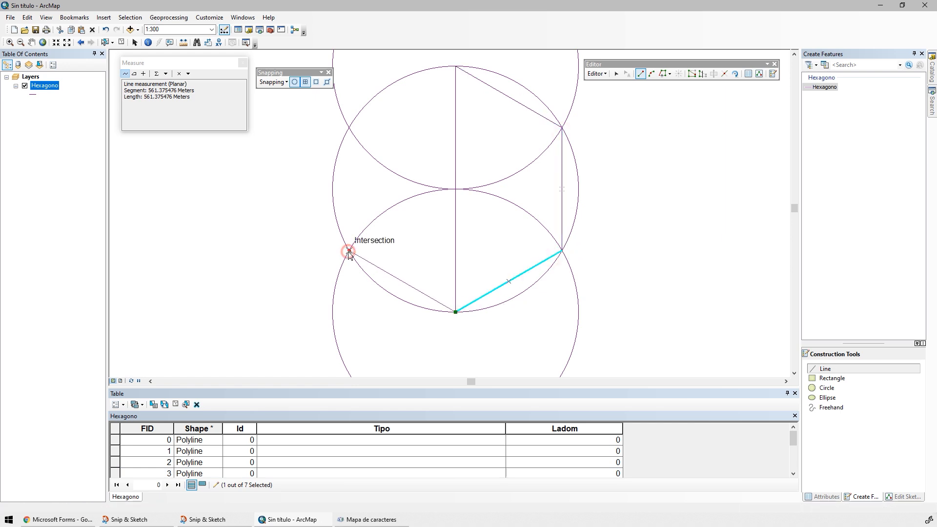
Draw the hexagon's three left sides as separate lines through the left intersections, closing the figure at the top endpoint.
left_click(348, 251)
key("F2")
left_click(349, 251)
left_click(349, 128)
key("F2")
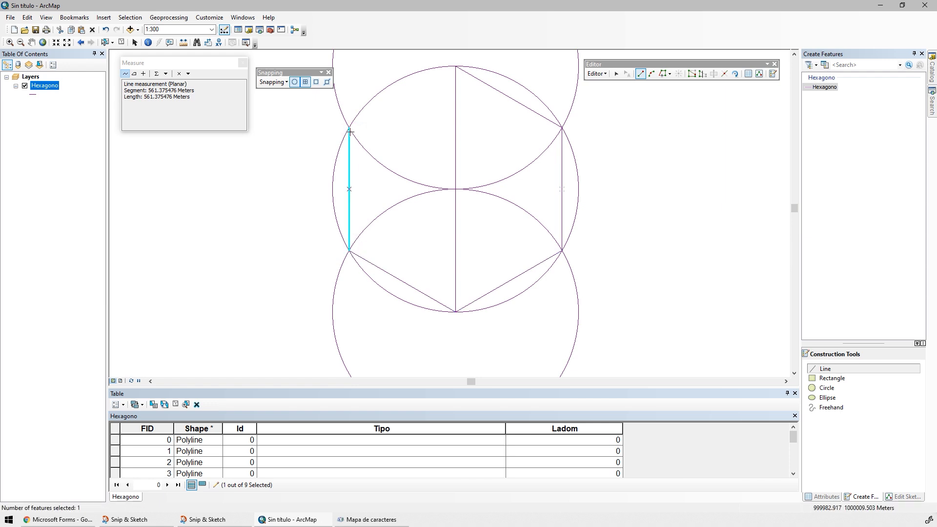
left_click(349, 129)
left_click(455, 65)
key("F2")
Split the upper construction circle at its two intersections with the main circle.
left_click(616, 73)
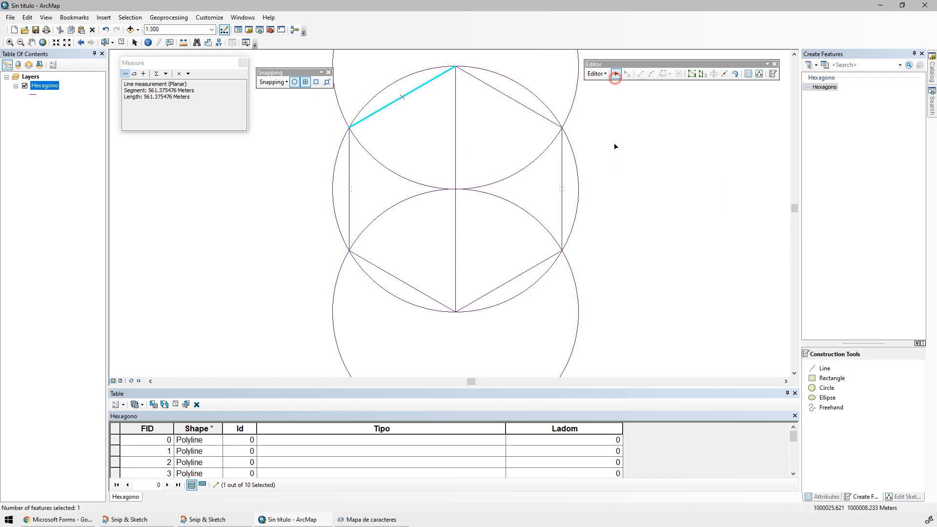
left_click(615, 159)
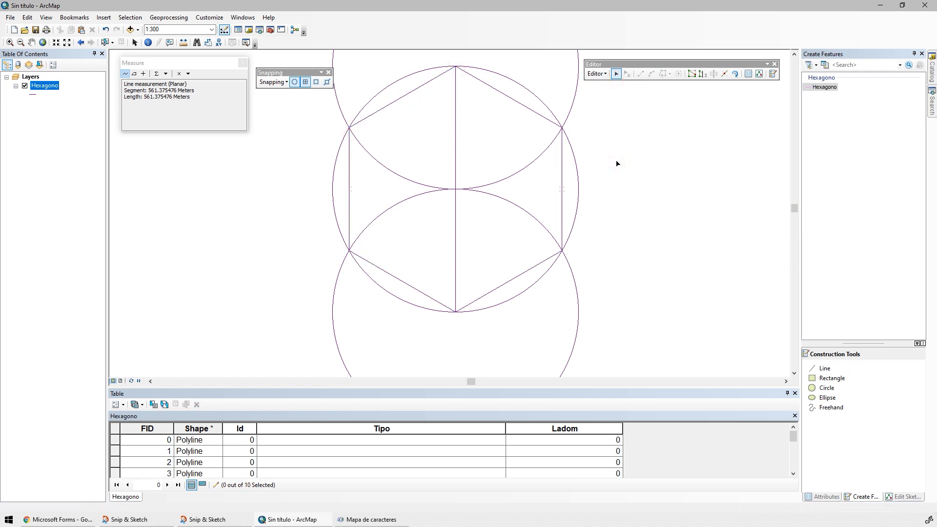
left_click_drag(606, 169, 619, 245)
left_click_drag(583, 152, 609, 173)
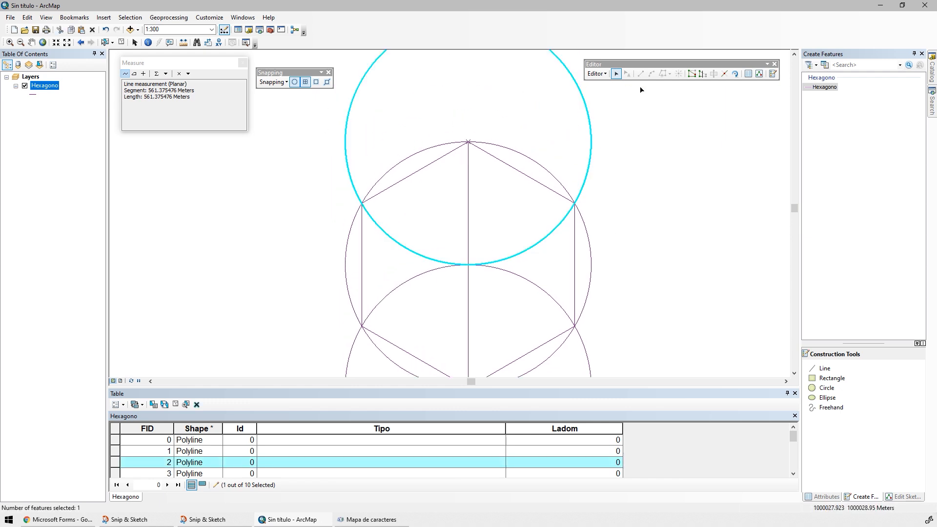
left_click(723, 74)
left_click(574, 202)
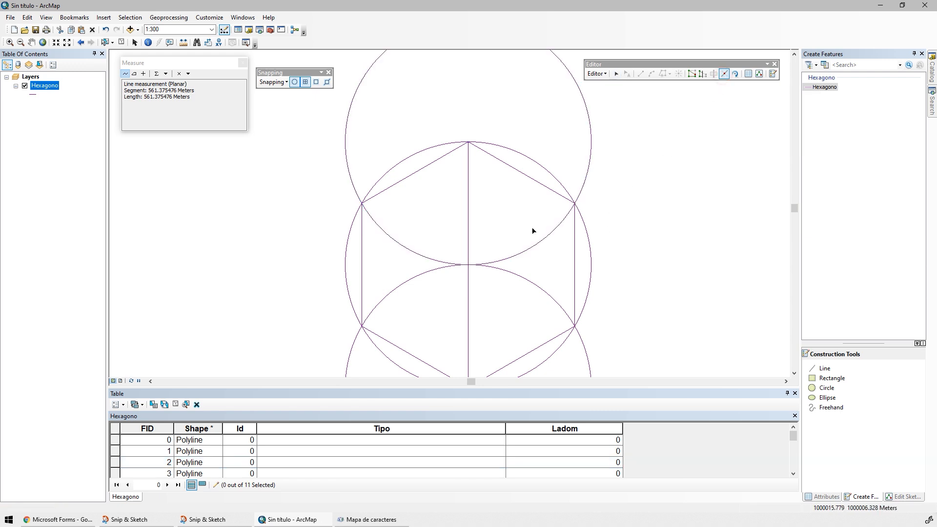
left_click(346, 146)
left_click(723, 74)
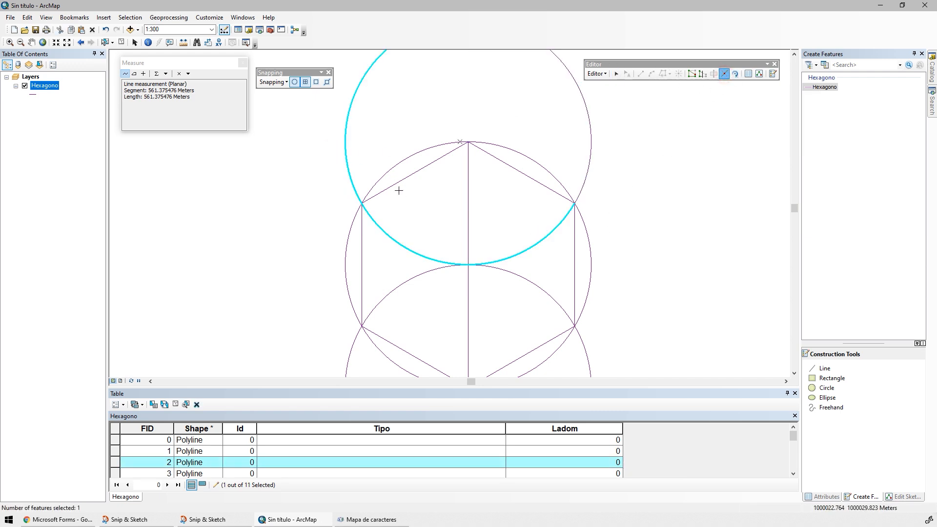
left_click(360, 198)
Delete the upper construction circle's left and right arcs that lie outside the main circle.
left_click(342, 149)
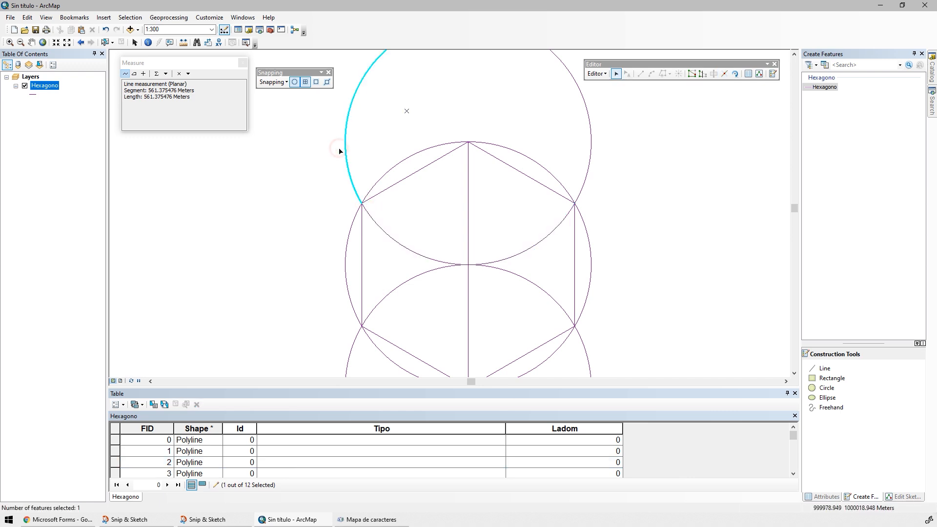
key("Delete")
left_click(588, 116)
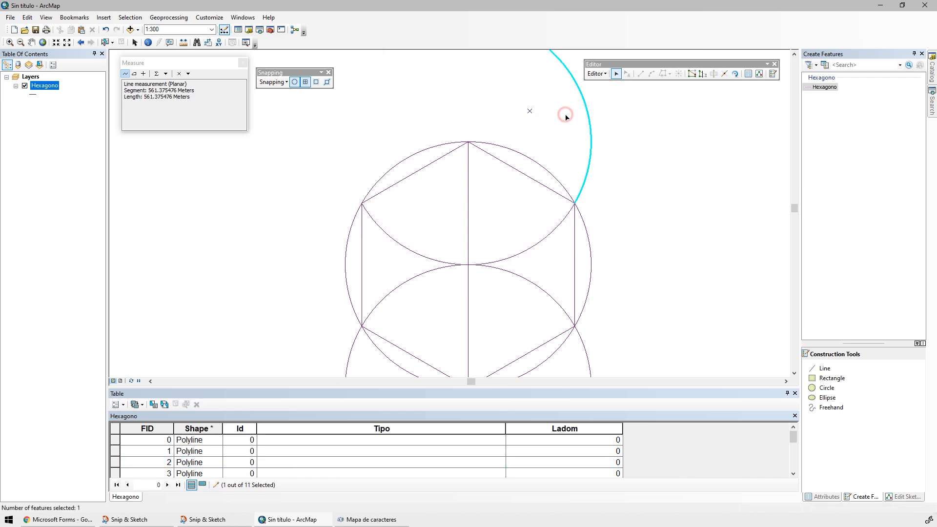
key("Delete")
Split the lower construction circle at its two intersections with the main circle.
key("Down")
key("Down")
key("Down")
key("Right")
left_click_drag(556, 201, 522, 236)
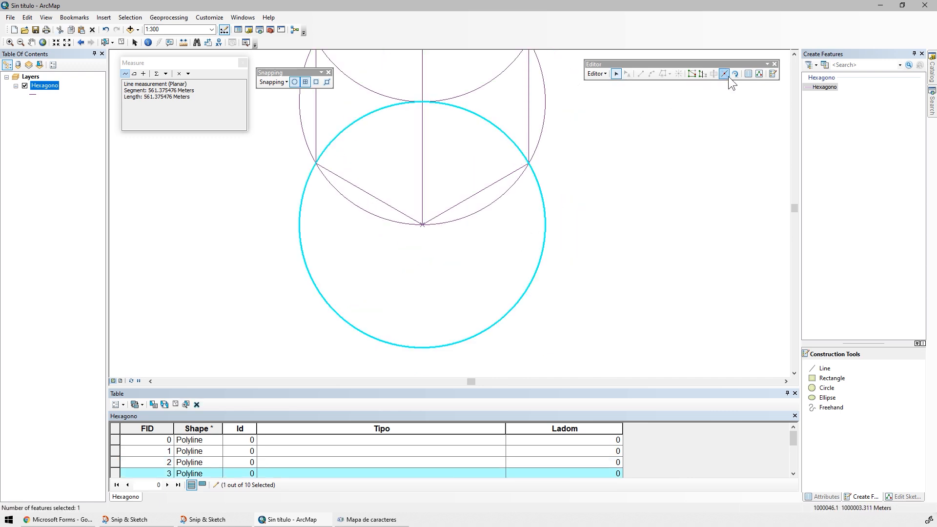
left_click(724, 74)
left_click(531, 168)
left_click(274, 246)
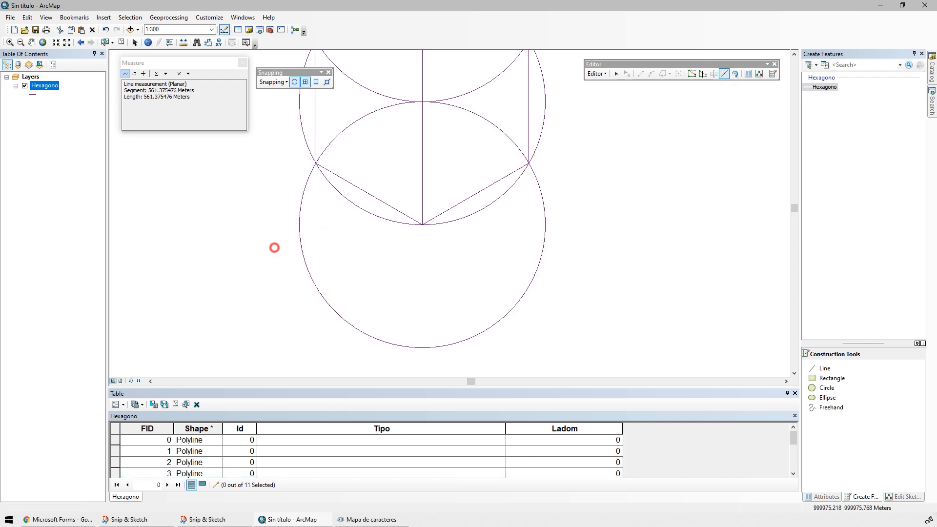
left_click(728, 77)
left_click(316, 163)
Delete the lower construction circle's arcs that lie outside the main circle.
left_click_drag(594, 294, 347, 361)
key("Delete")
key("Up")
key("Up")
key("Up")
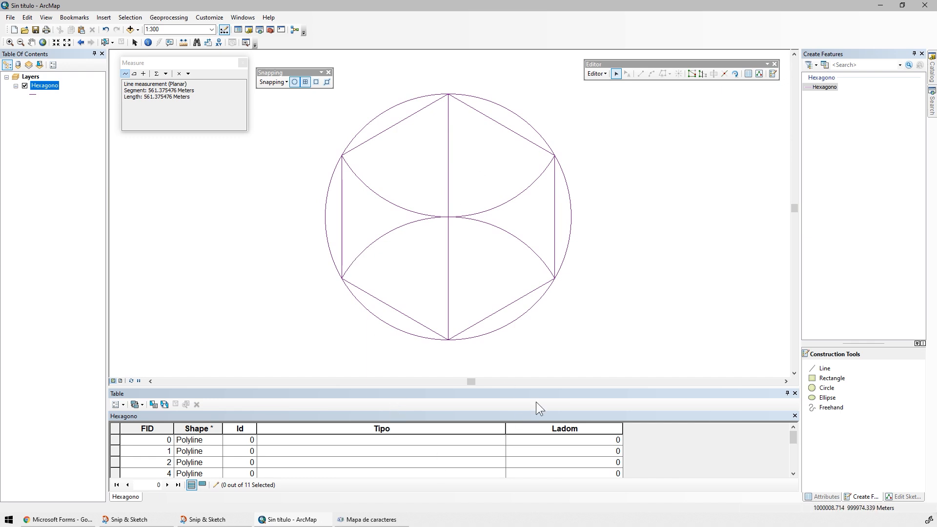
Dock the Hexagono attribute table between the table of contents and the map, and move the Measure and Snapping windows off the table.
left_click_drag(499, 388, 488, 346)
left_click_drag(342, 384, 336, 385)
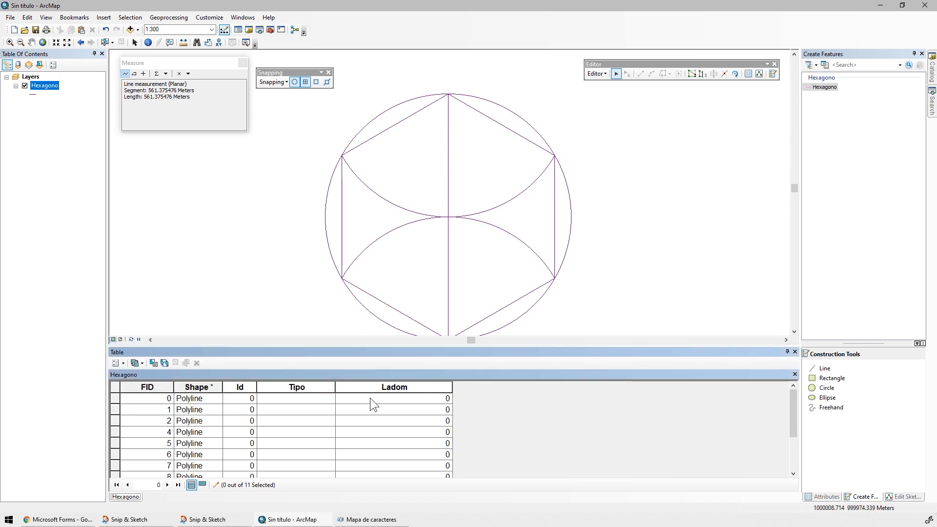
left_click_drag(292, 352, 440, 198)
left_click_drag(200, 62, 720, 95)
left_click_drag(291, 72, 715, 194)
left_click_drag(626, 166, 387, 165)
Narrow the attribute table's columns so all fields fit, and centre the hexagon drawing in the map area.
mouse_move(174, 88)
left_mouse_down()
mouse_move(138, 87)
mouse_move(189, 89)
left_mouse_up()
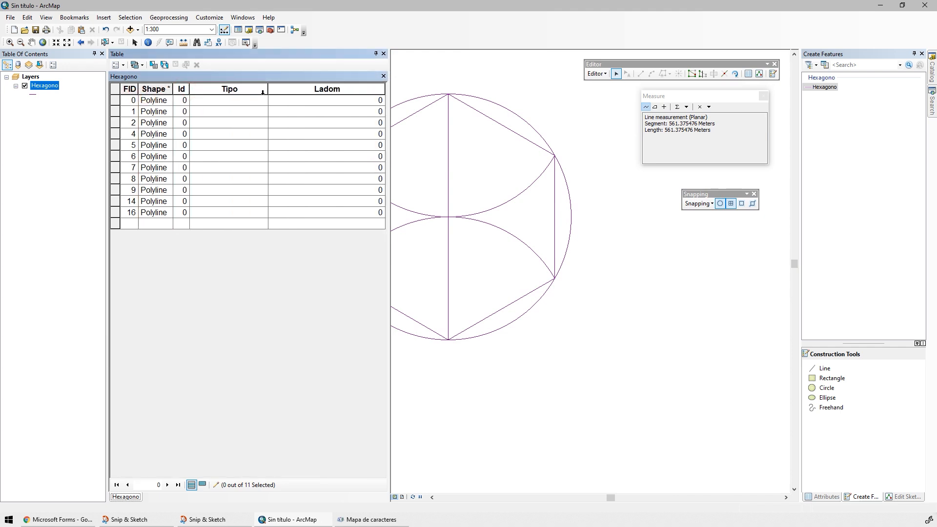
mouse_move(269, 93)
left_mouse_down()
mouse_move(228, 88)
mouse_move(255, 95)
left_mouse_up()
left_click_drag(458, 182, 568, 271)
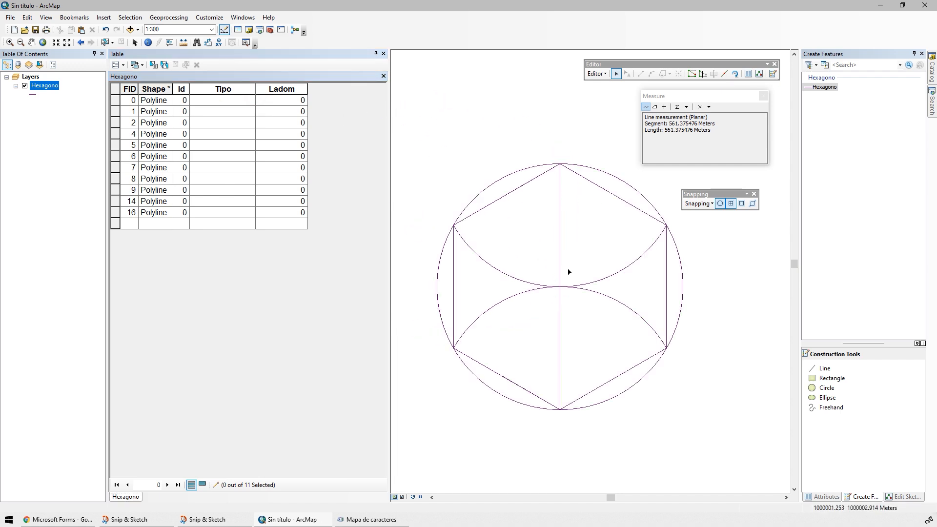
Calculate the geometry length of every Hexagono feature into the Ladom field.
right_click(272, 89)
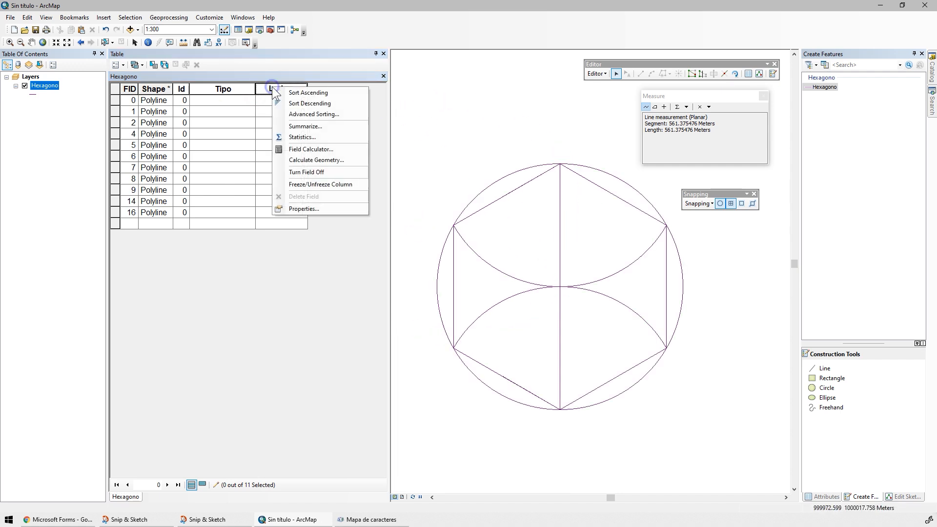
left_click(337, 158)
left_click(508, 317)
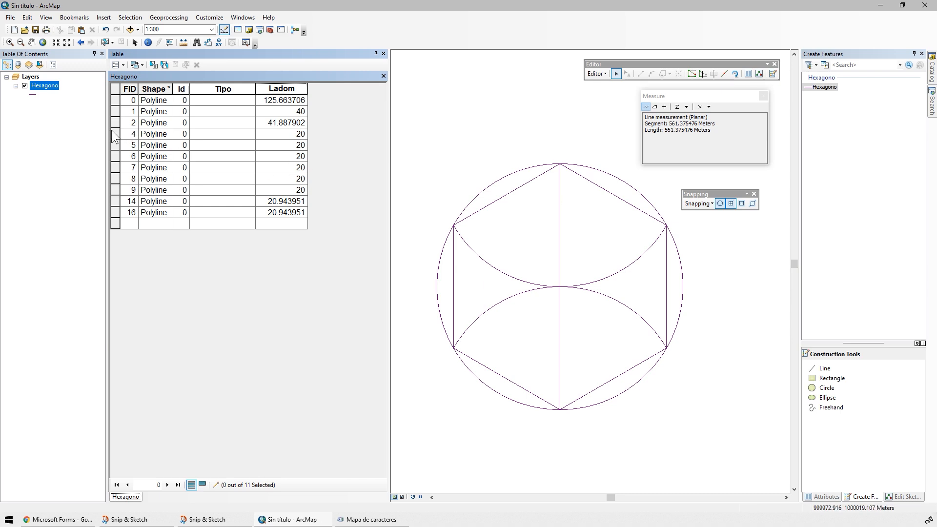
Select the records with FID 4 to 9 to check the hexagon's six sides, and save and end the edit session.
left_click_drag(112, 134, 113, 189)
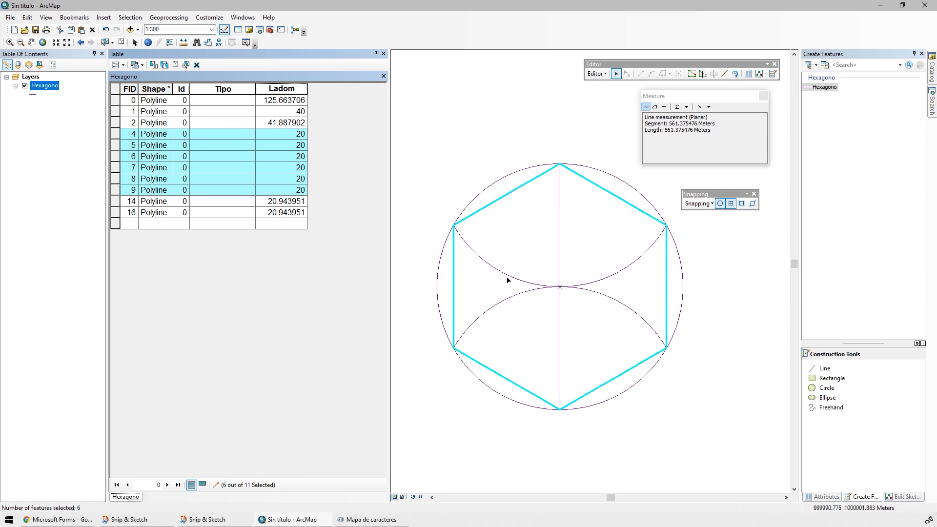
left_click(596, 74)
left_click(616, 107)
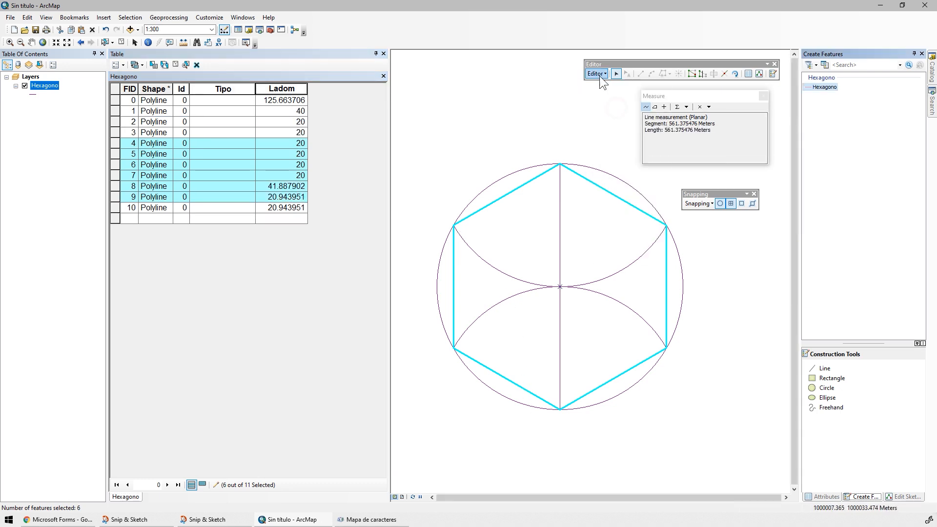
left_click(596, 74)
left_click(613, 94)
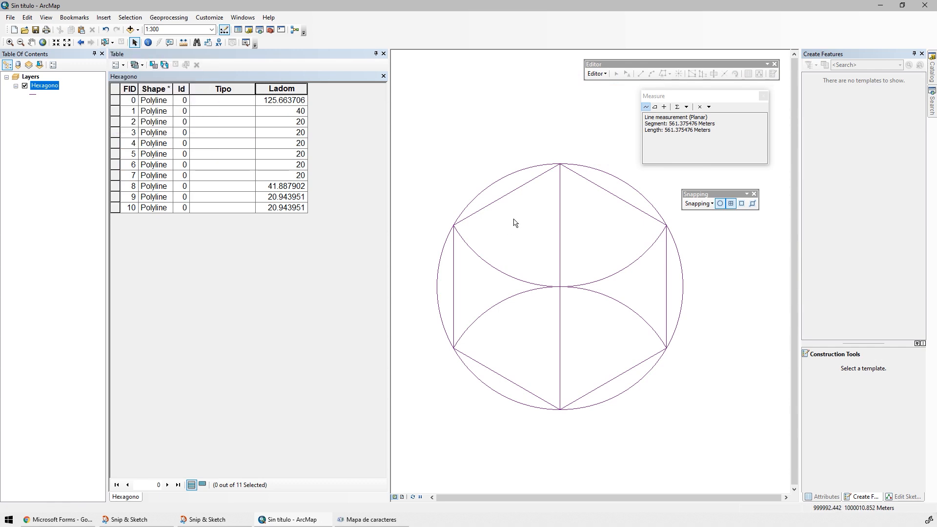
Select the hexagon's six sides together in the map with the Select Features tool.
left_click(506, 190)
left_click(104, 42)
left_click(520, 195)
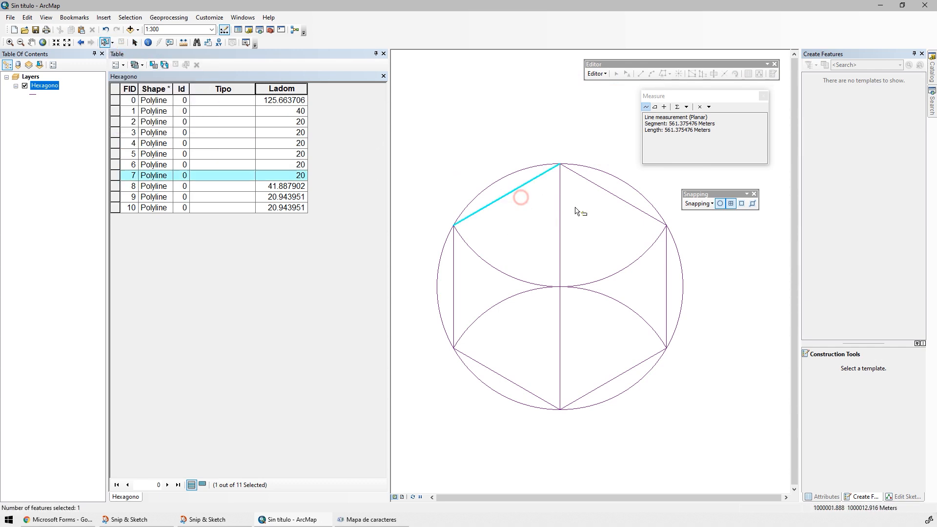
left_click(612, 200, "shift")
left_click(664, 292, "shift")
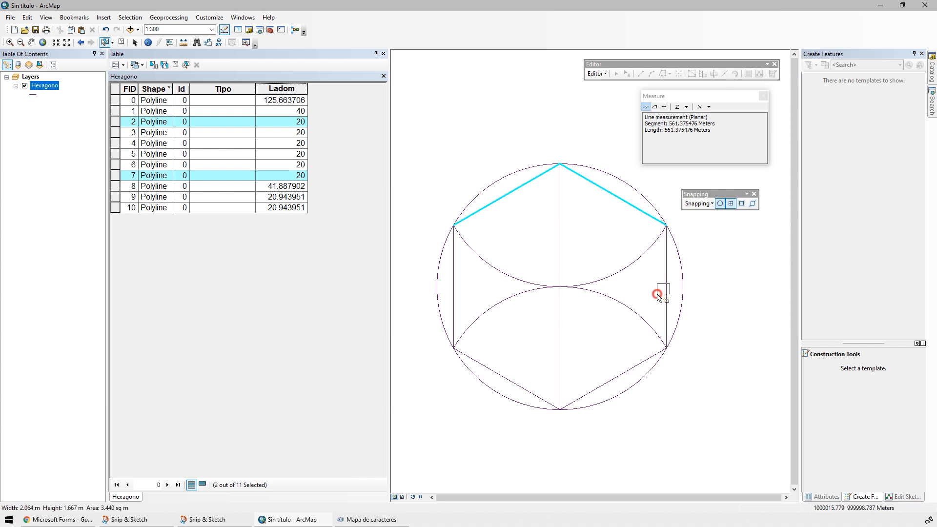
left_click(612, 383, "shift")
left_click(518, 384, "shift")
left_click(452, 289, "shift")
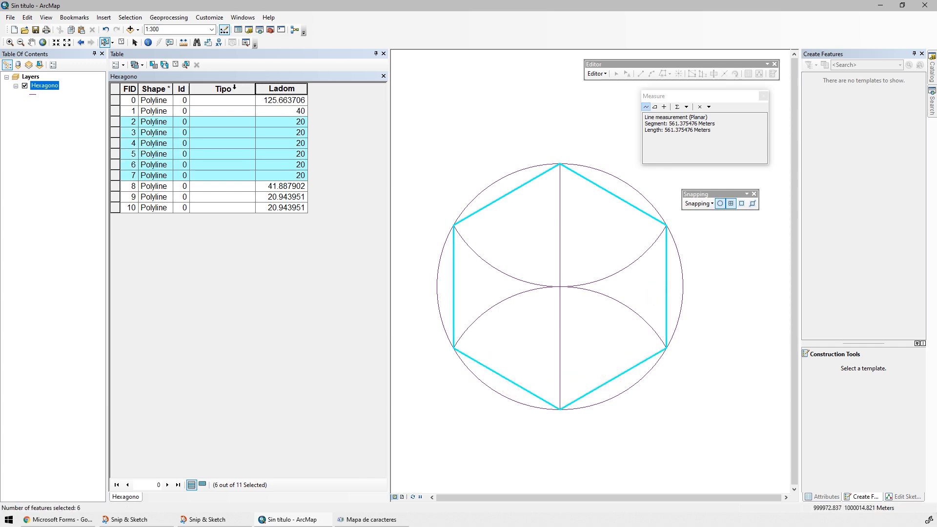
Calculate the Tipo field of the selected hexagon sides as "Figura" with the Field Calculator.
right_click(228, 88)
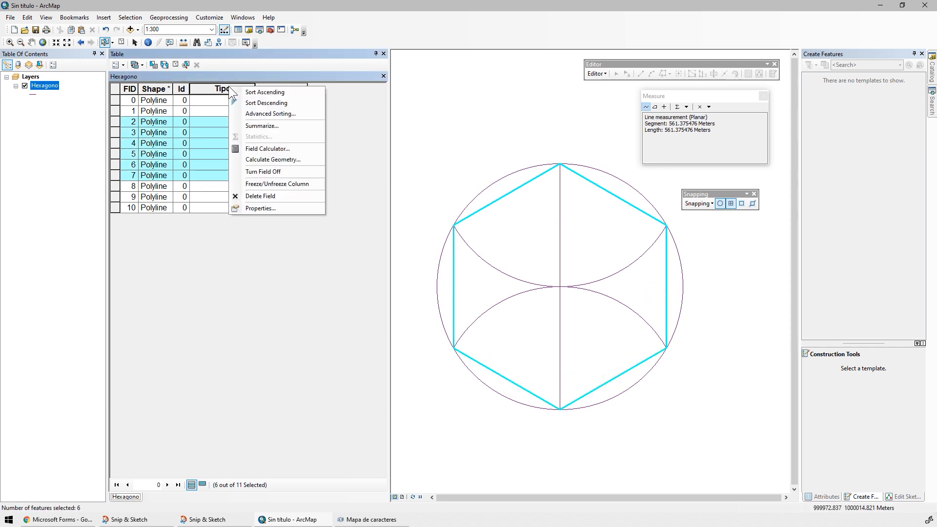
left_click(274, 148)
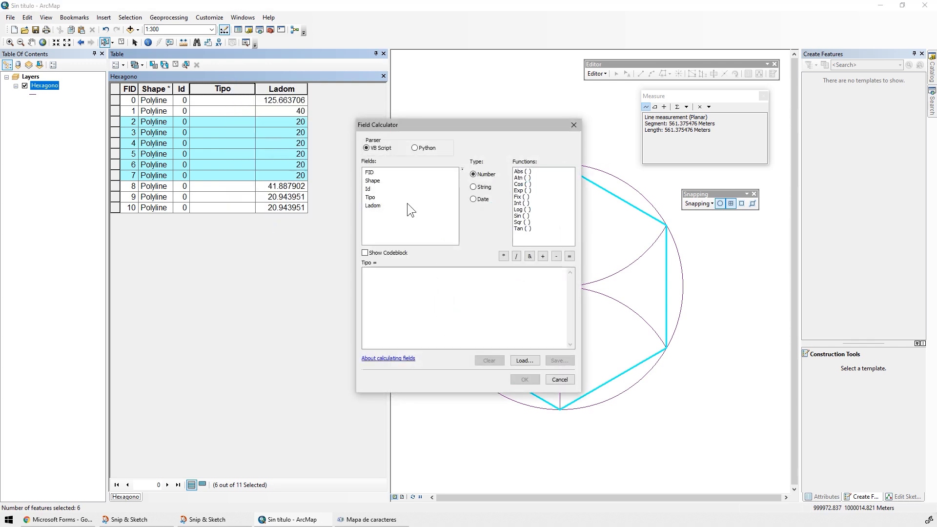
left_click(439, 305)
type("\"Figura")
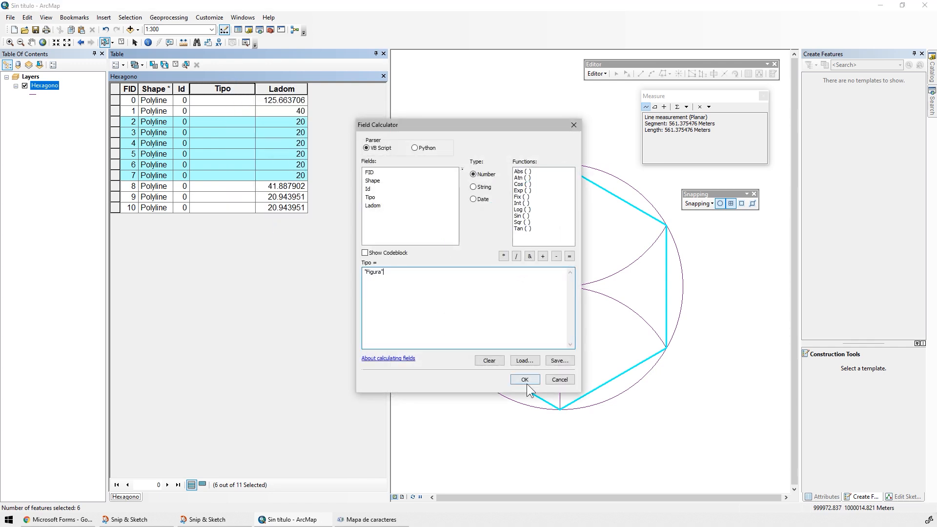
left_click(525, 380)
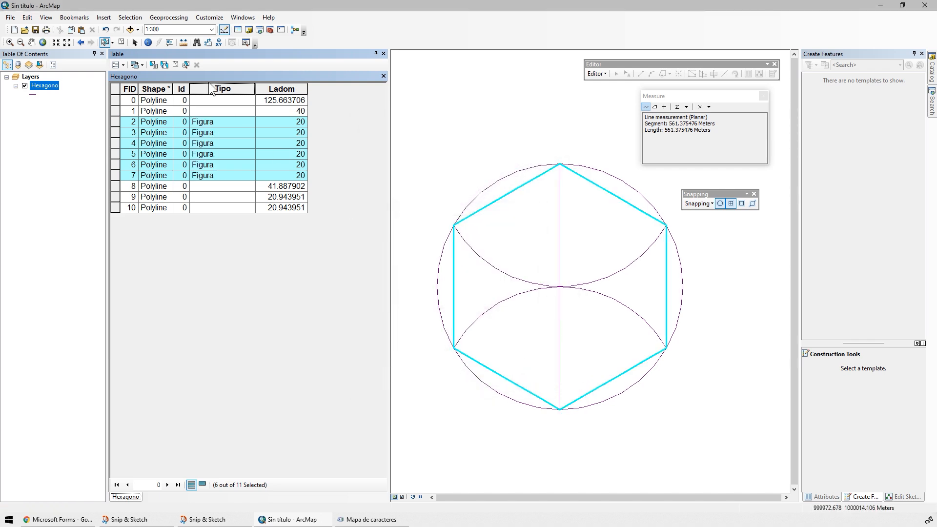
Switch the selection to the remaining construction lines and calculate their Tipo field as "Bosquejo".
left_click(164, 65)
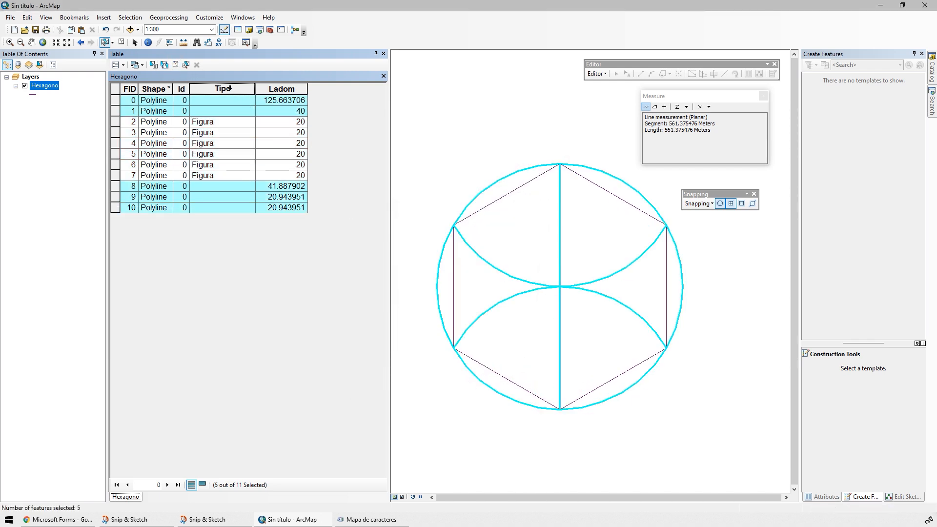
right_click(229, 88)
left_click(276, 151)
double_click(395, 276)
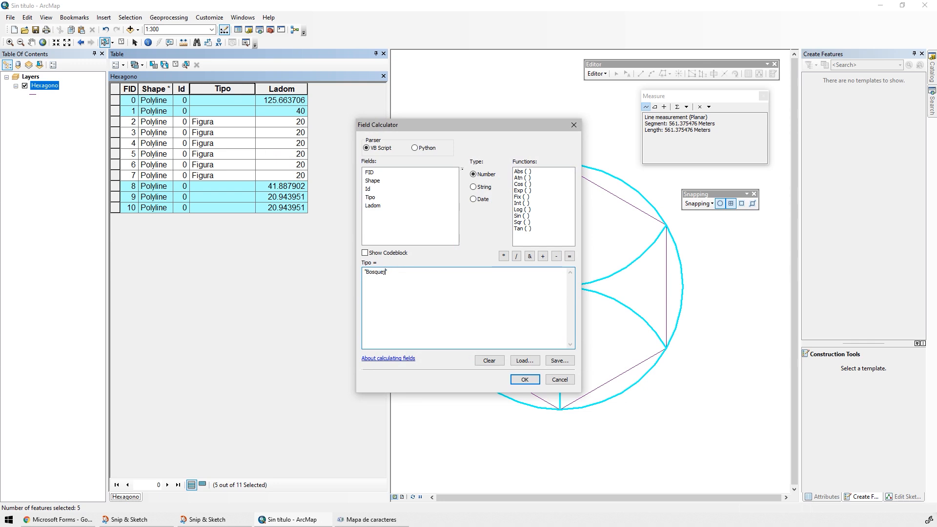
left_click(524, 379)
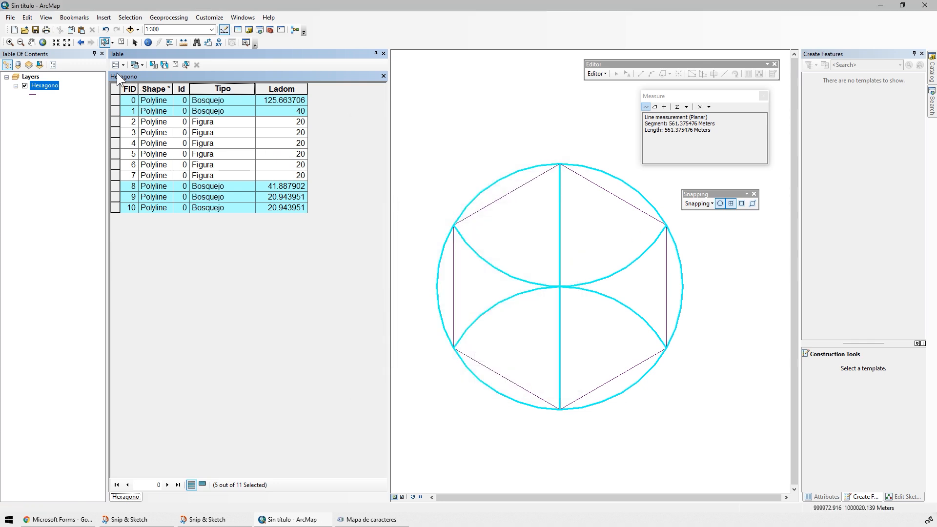
Save the map document as Hexagono in the folder C:\PYAS\Taller4\Mapas.
left_click(35, 29)
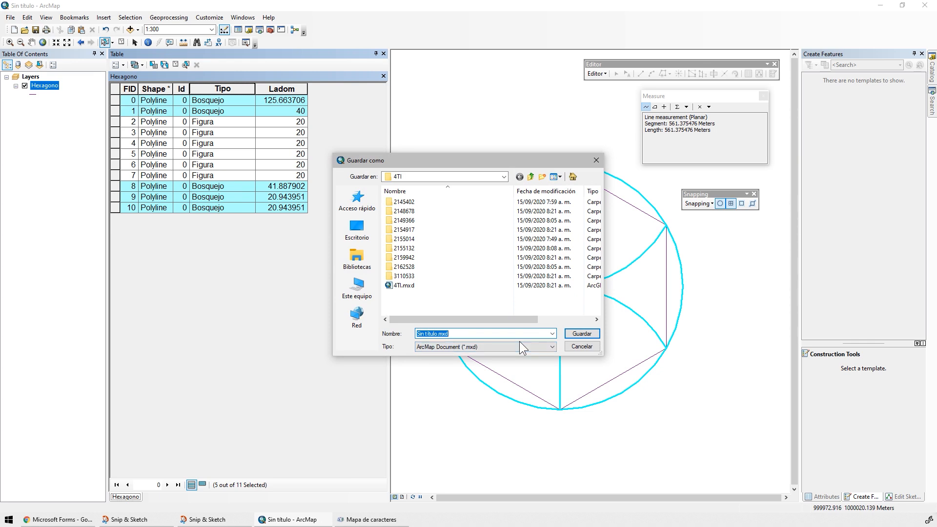
left_click(530, 177)
left_click(356, 287)
left_click(471, 178)
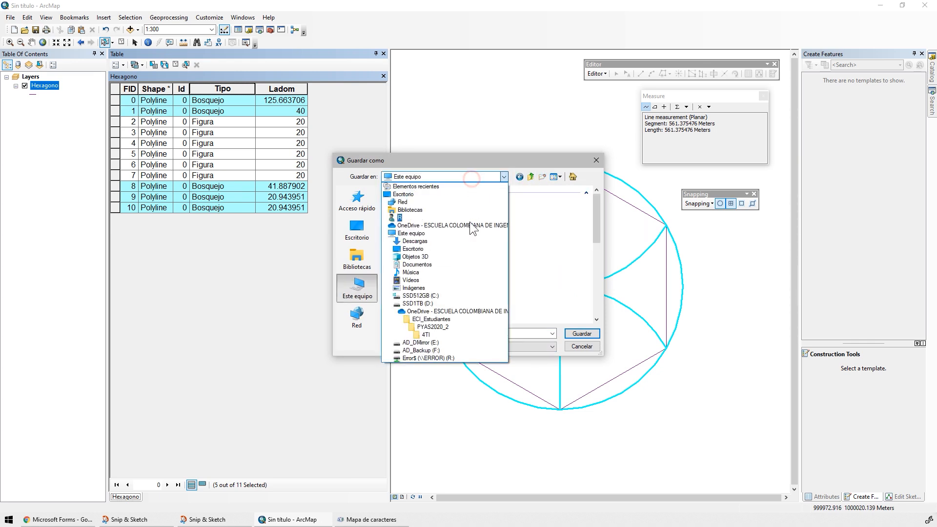
left_click(427, 297)
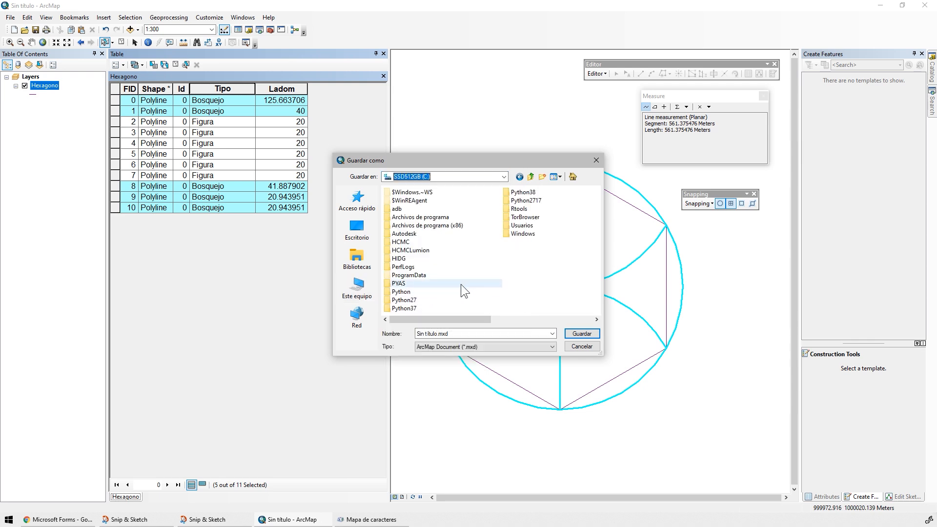
double_click(415, 283)
double_click(401, 230)
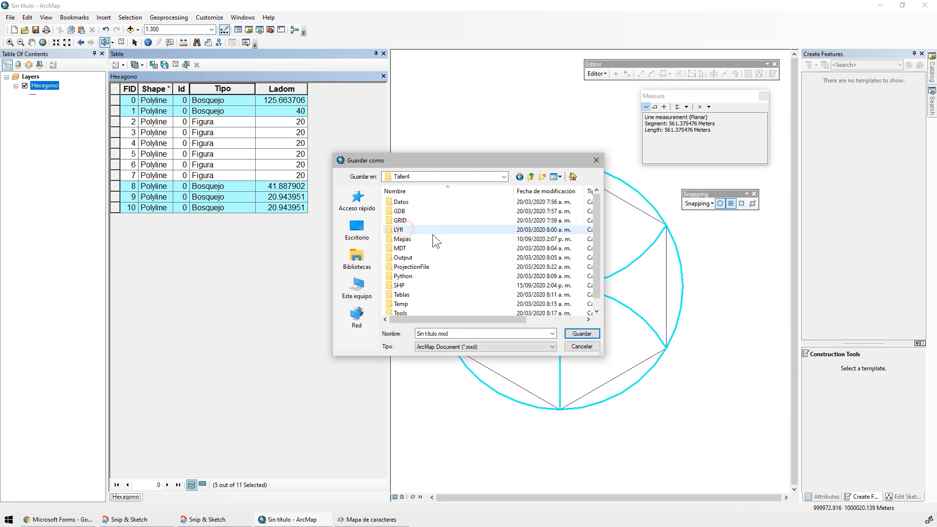
double_click(409, 287)
left_click_drag(449, 334, 391, 334)
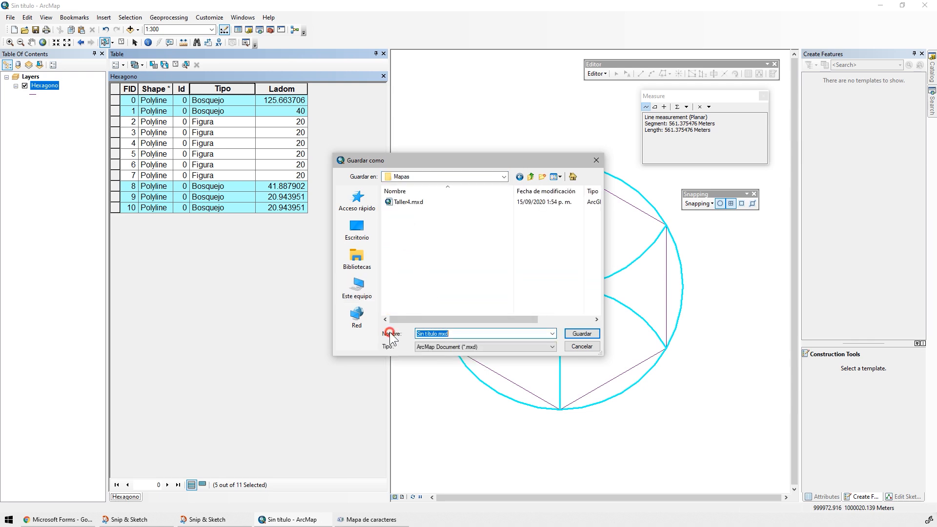
type("Hexagono")
left_click(581, 333)
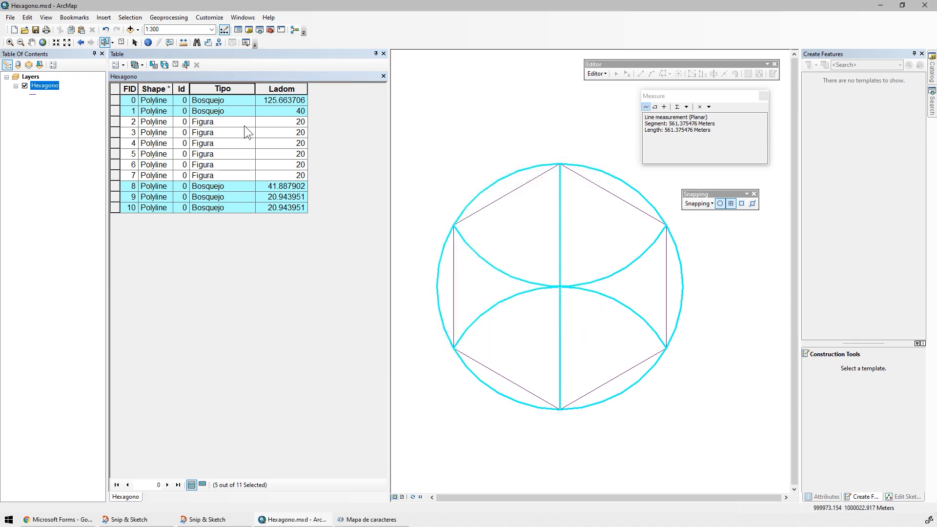
Clear the selection and symbolize the Hexagono layer by unique values of Tipo with a greyscale color ramp, excluding all other values.
left_click(175, 65)
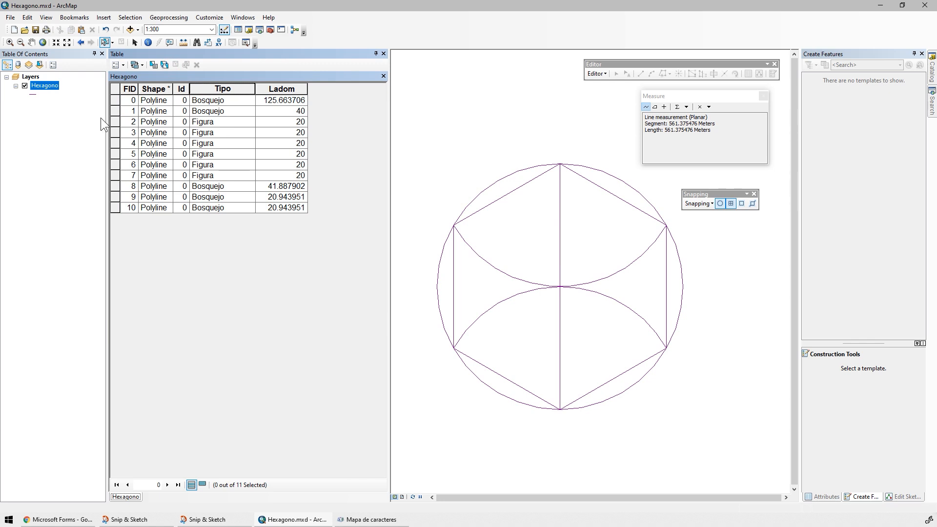
double_click(49, 86)
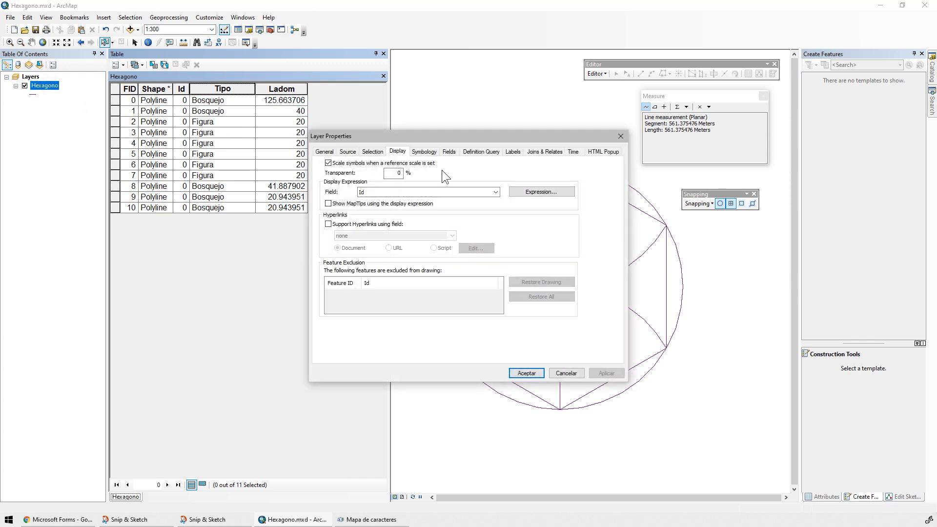
left_click(424, 151)
left_click(341, 191)
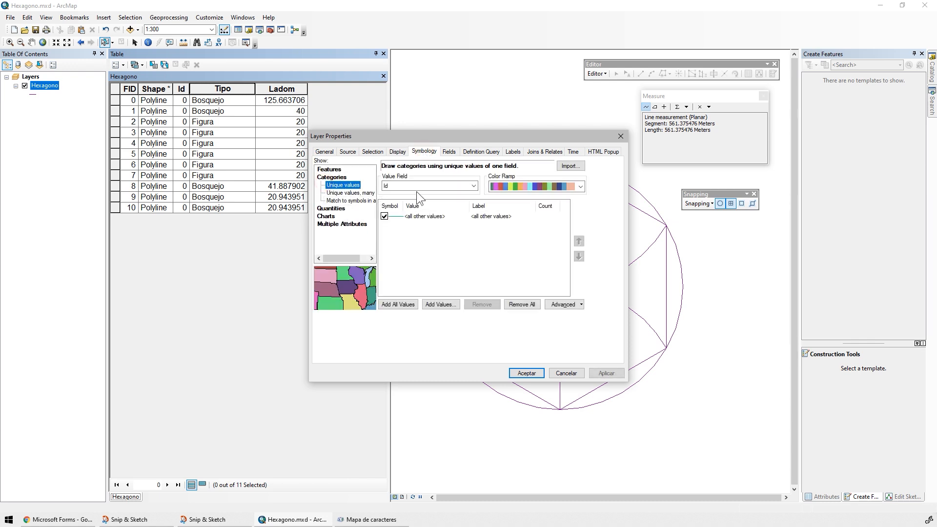
left_click(425, 184)
left_click(399, 200)
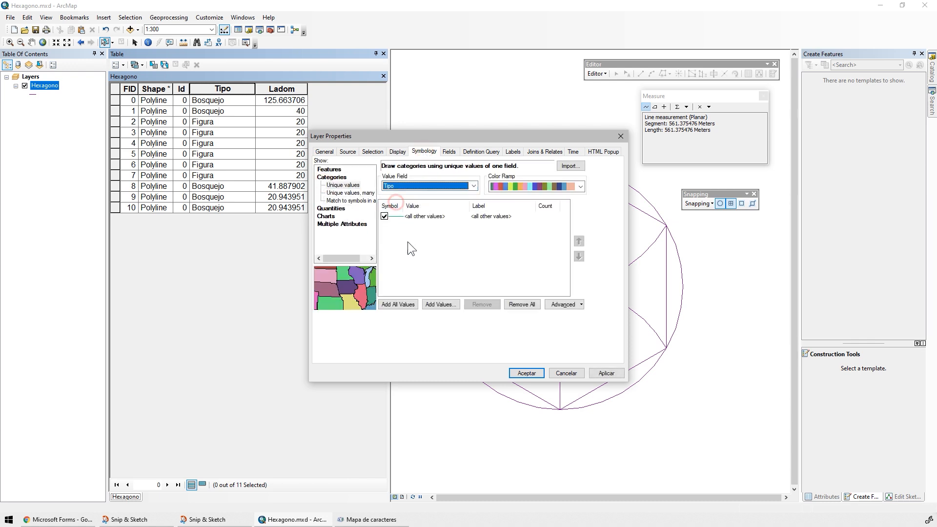
left_click(398, 304)
left_click(537, 187)
left_click(517, 208)
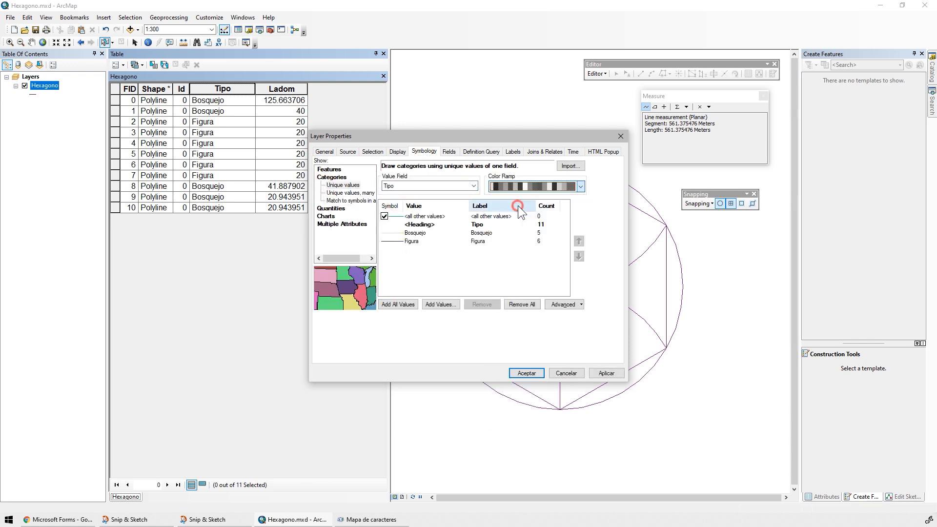
left_click(384, 216)
Give the Bosquejo category the Dashed 4:1 line symbol with a width of 0.25.
double_click(392, 232)
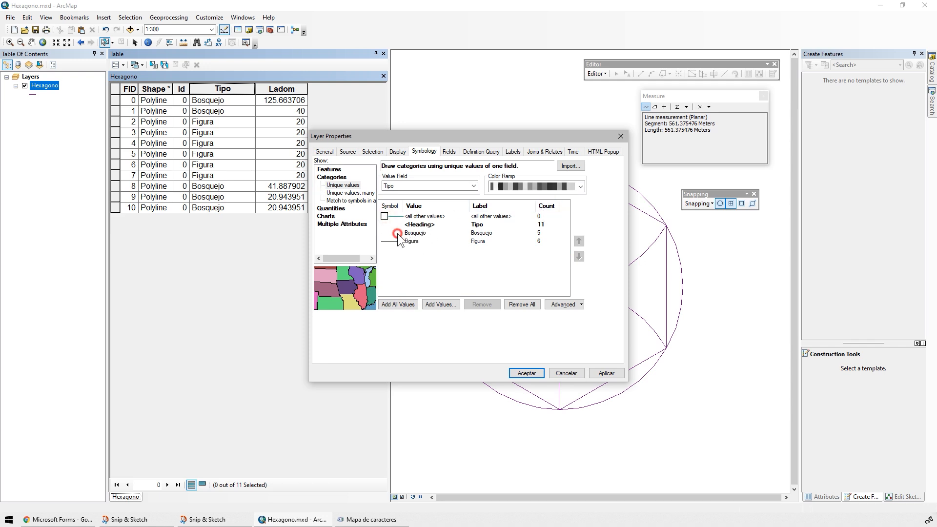
left_click_drag(397, 224, 368, 315)
scroll(368, 315, "down", 3)
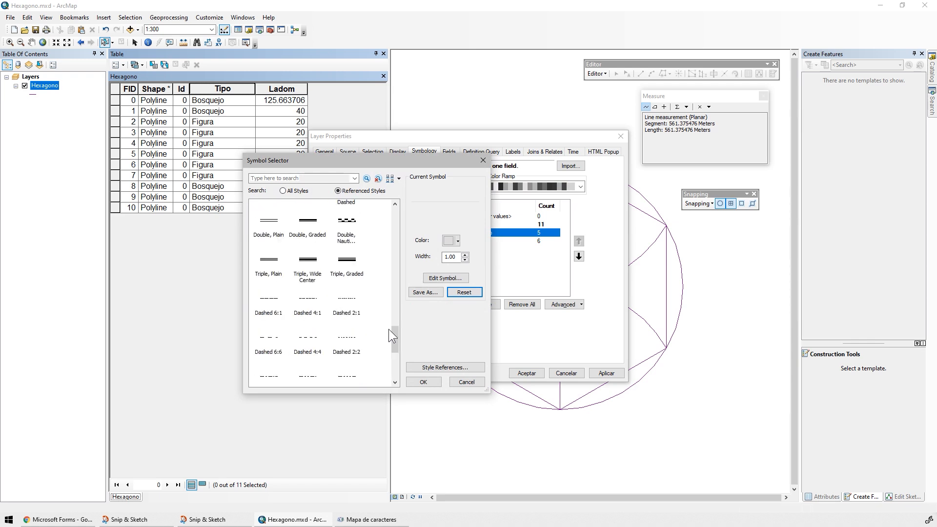
left_click(306, 303)
left_click_drag(457, 257, 409, 253)
type("0.25")
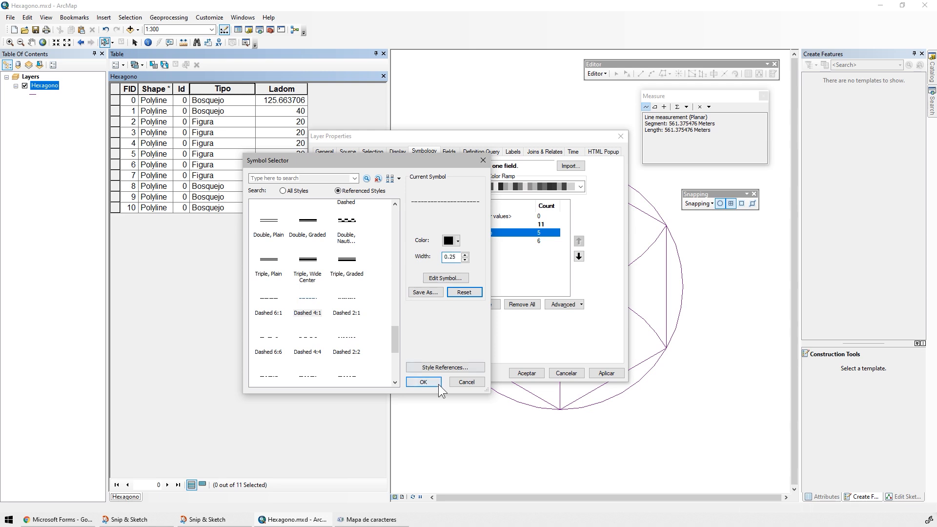
left_click(423, 381)
Set the Figura category's line width to 1.5 and apply the symbology to the Hexagono layer.
double_click(395, 240)
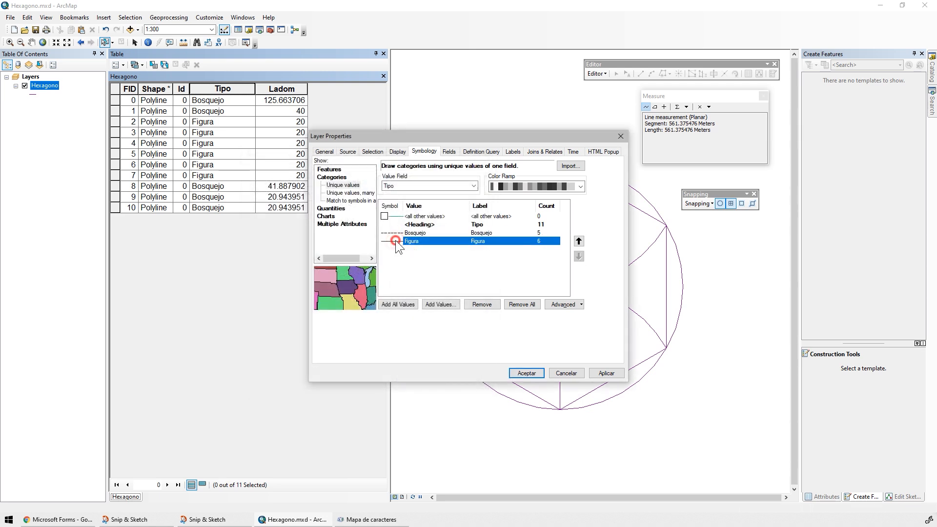
left_click_drag(457, 259, 409, 250)
type("1")
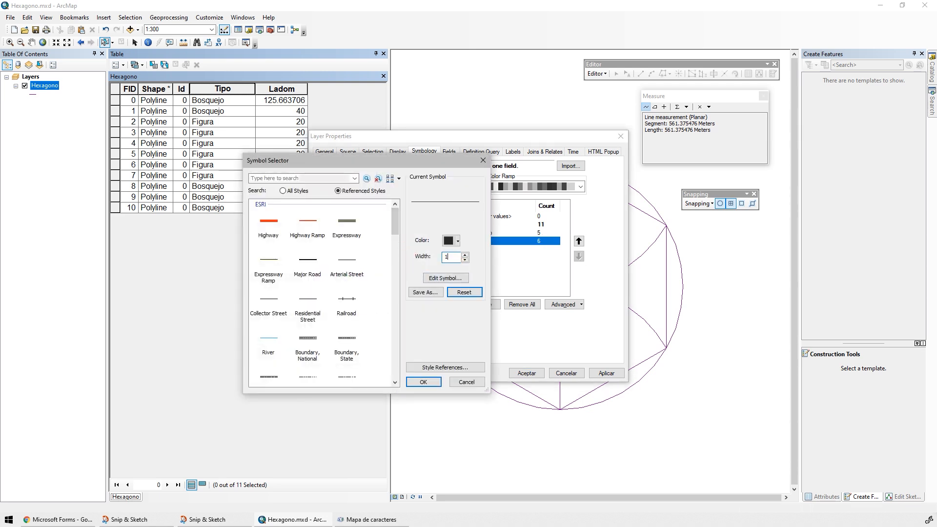
type(".5")
left_click(423, 381)
left_click(606, 372)
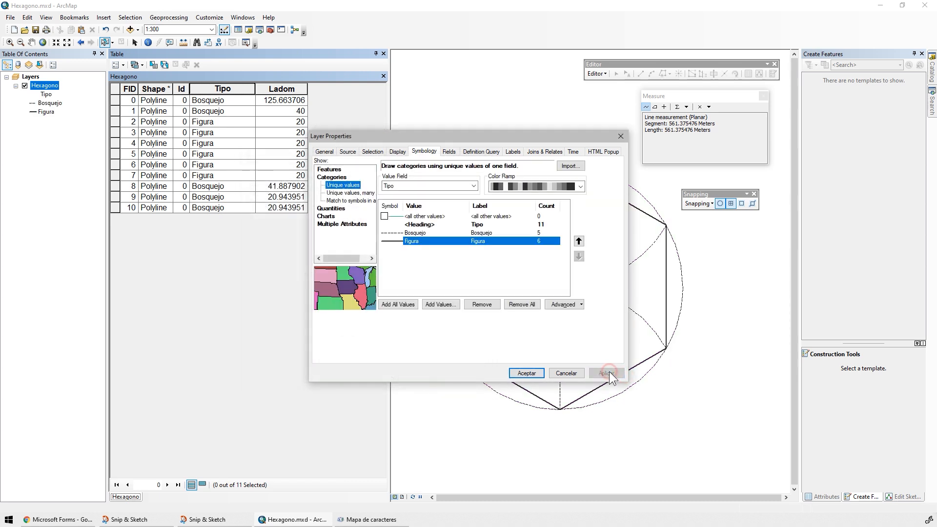
left_click_drag(521, 138, 319, 182)
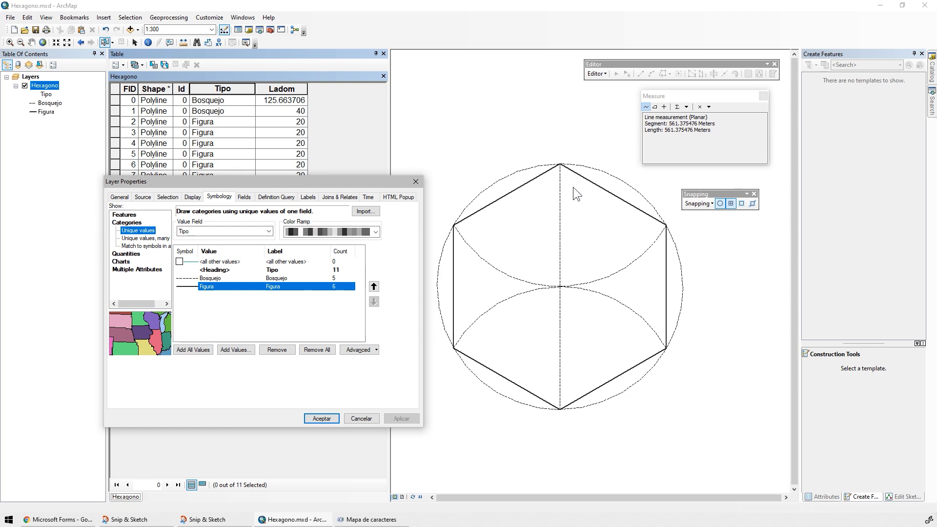
left_click(322, 418)
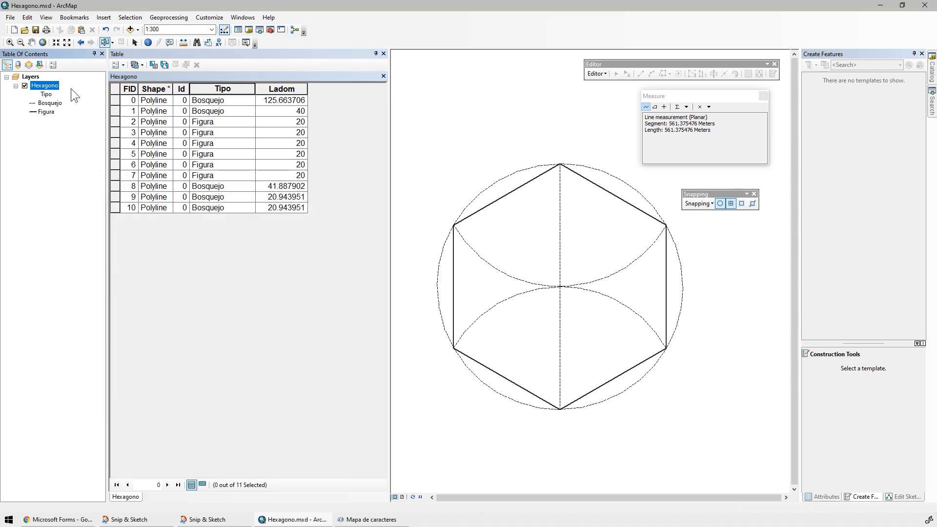
Start a new shapefile named HexagonoP in the Taller4 SHP folder with Polygon as its feature type.
left_click(932, 73)
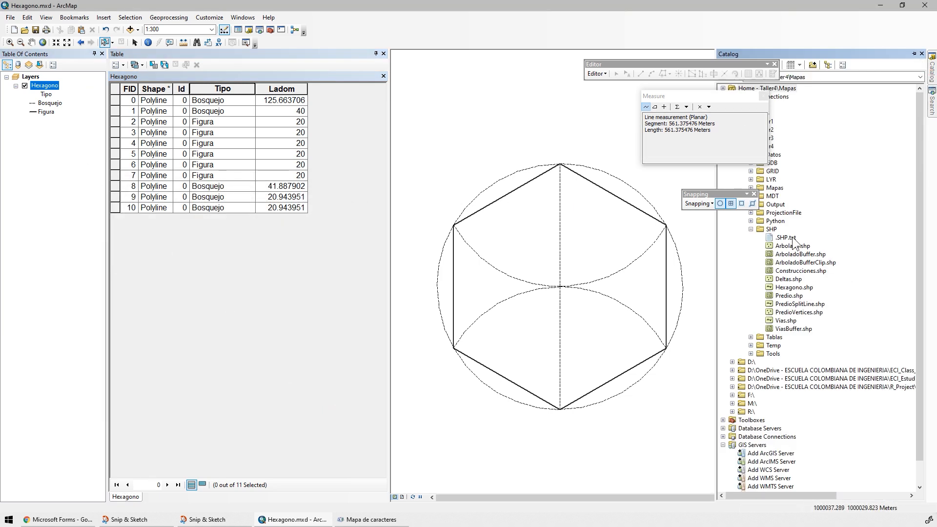
left_click(774, 229)
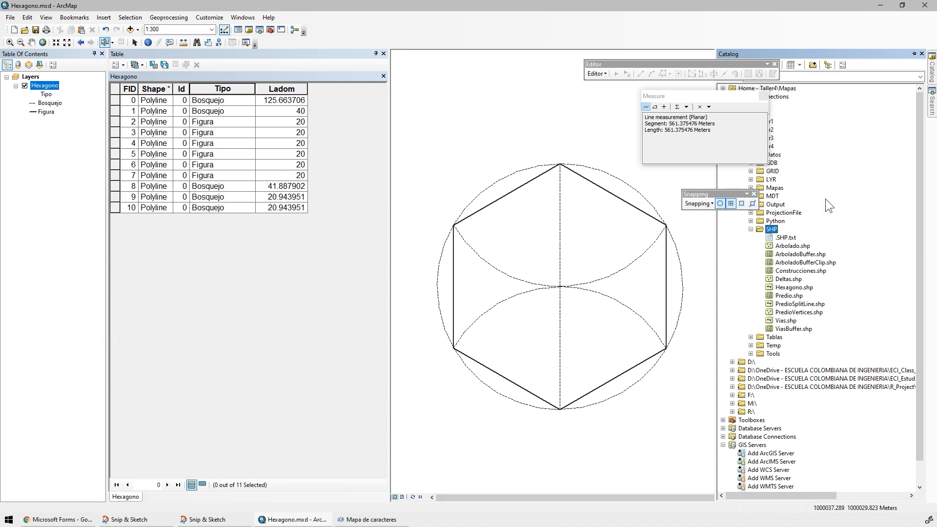
left_click(914, 54)
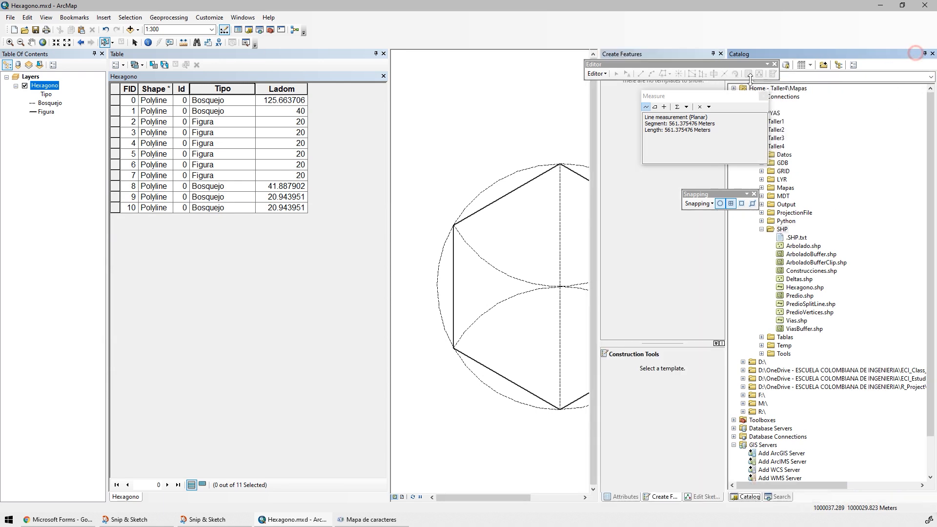
right_click(783, 229)
mouse_move(810, 291)
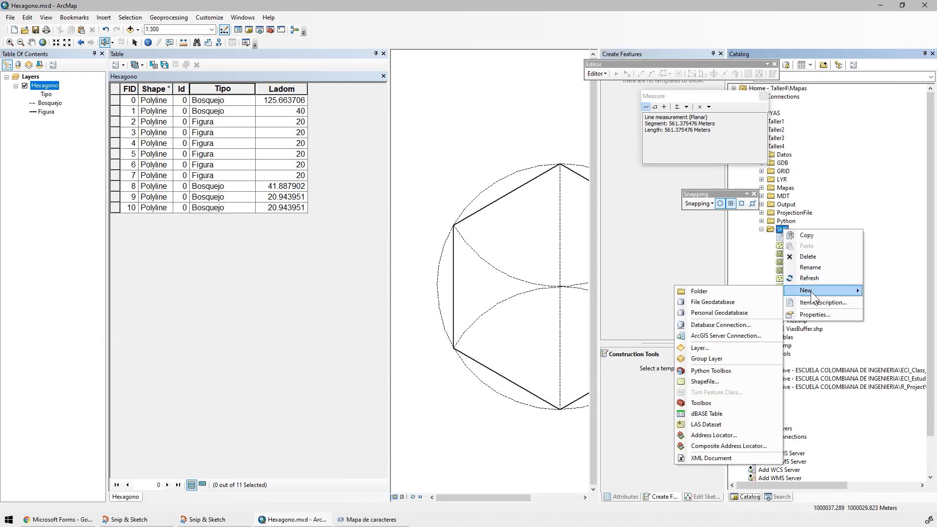
left_click(720, 384)
type("HexagonoP")
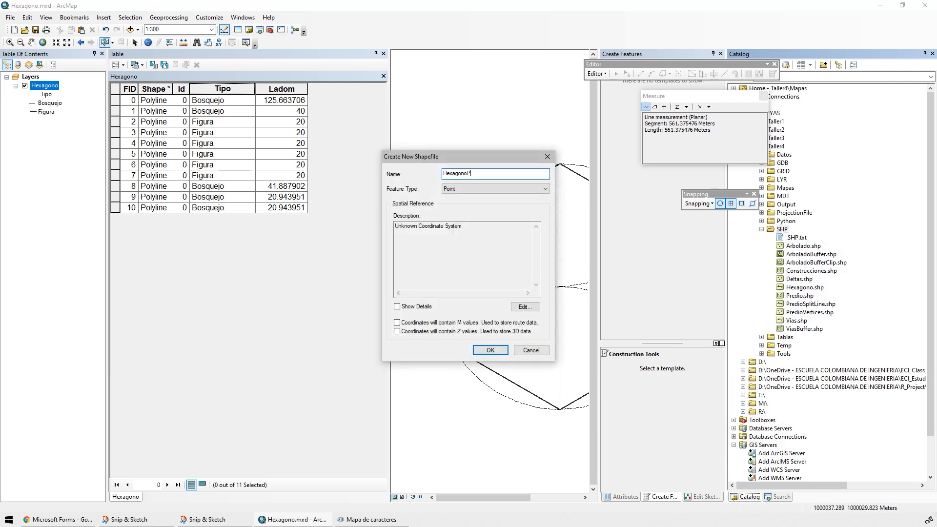
left_click(495, 186)
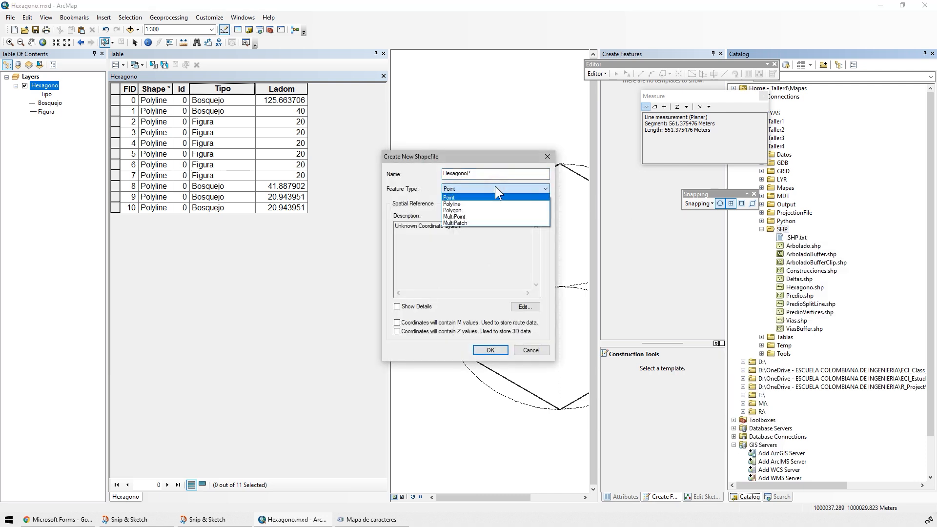
left_click(467, 210)
Assign the MAGNA Colombia Bogota coordinate system to HexagonoP, create the shapefile and put the Catalog away.
left_click(524, 306)
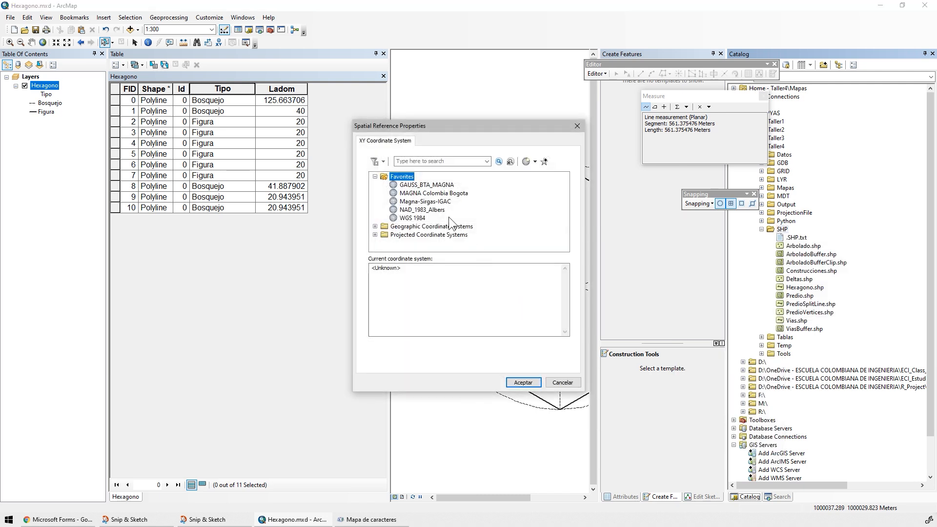
double_click(427, 194)
left_click(466, 385)
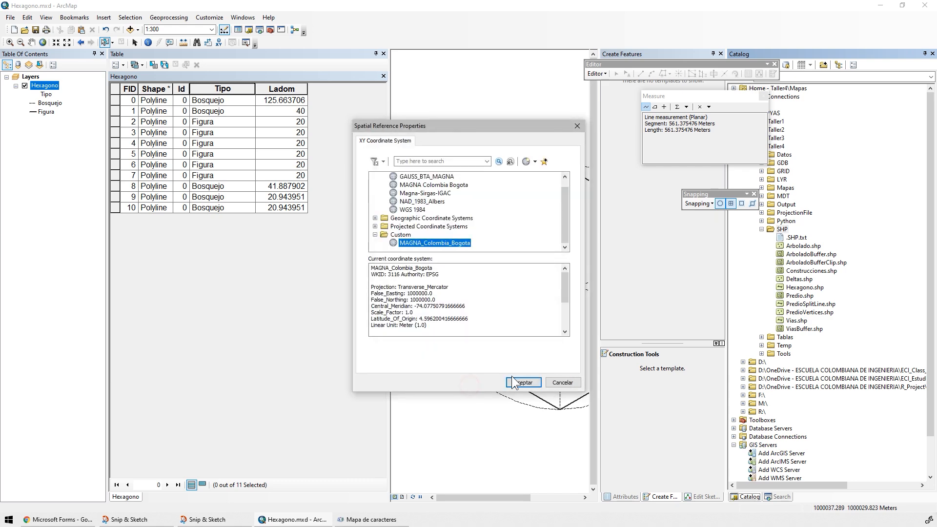
left_click(519, 382)
left_click(490, 348)
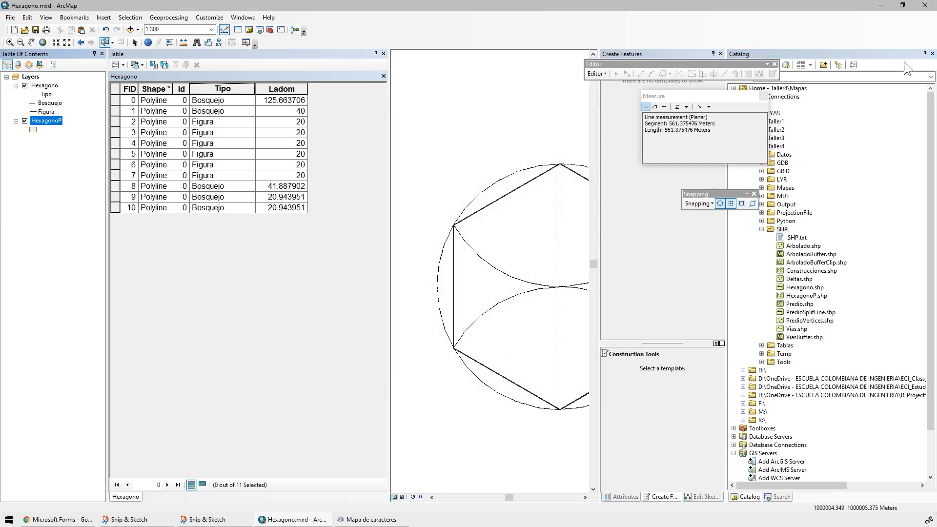
left_click(925, 54)
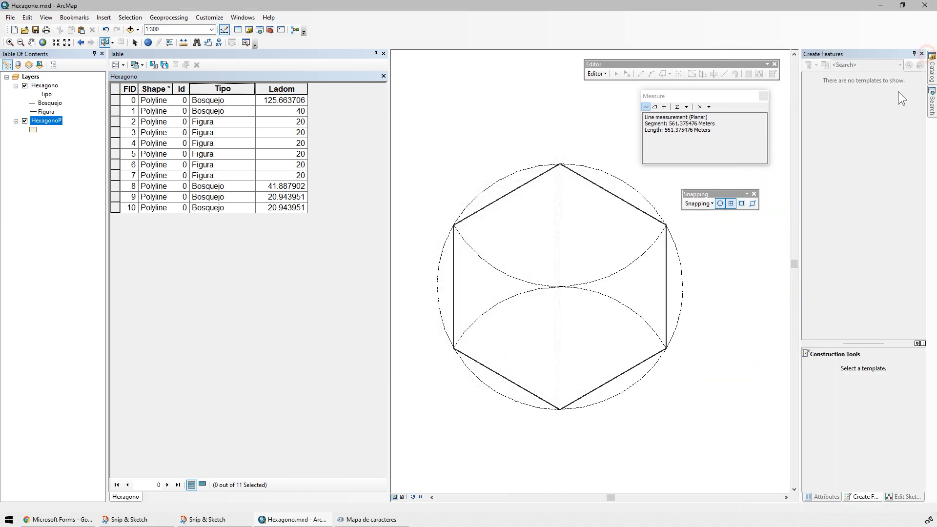
Limit the Hexagono layer with the definition query "Tipo" = 'Figura' and apply it.
double_click(45, 85)
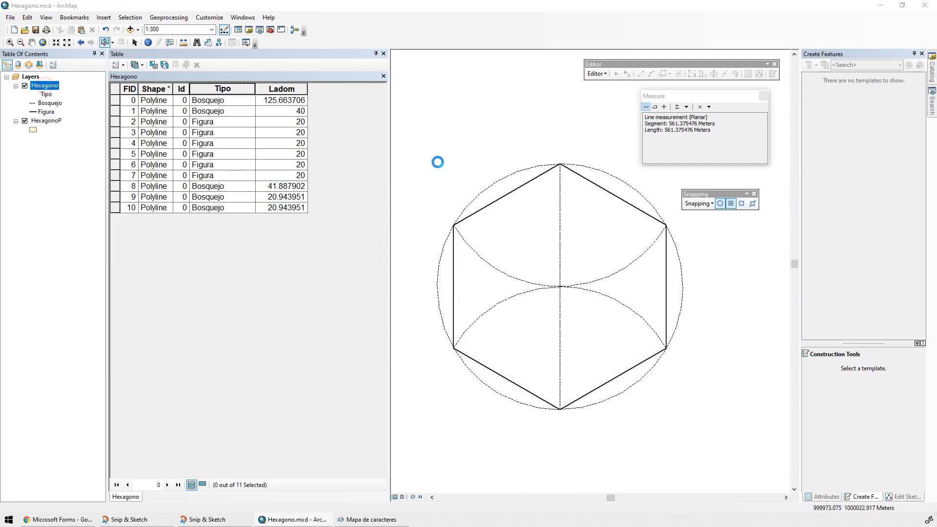
left_click(474, 153)
left_click(347, 268)
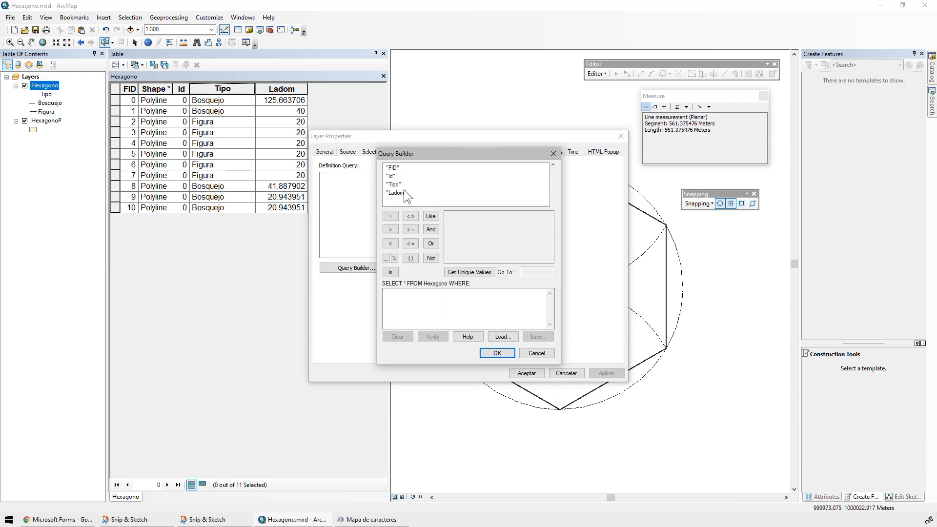
double_click(397, 184)
left_click(389, 215)
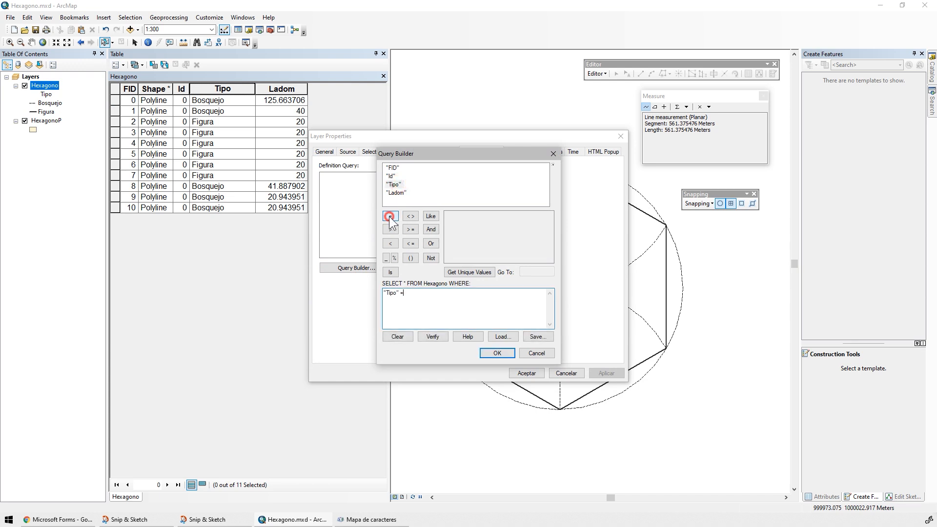
left_click(460, 272)
double_click(455, 227)
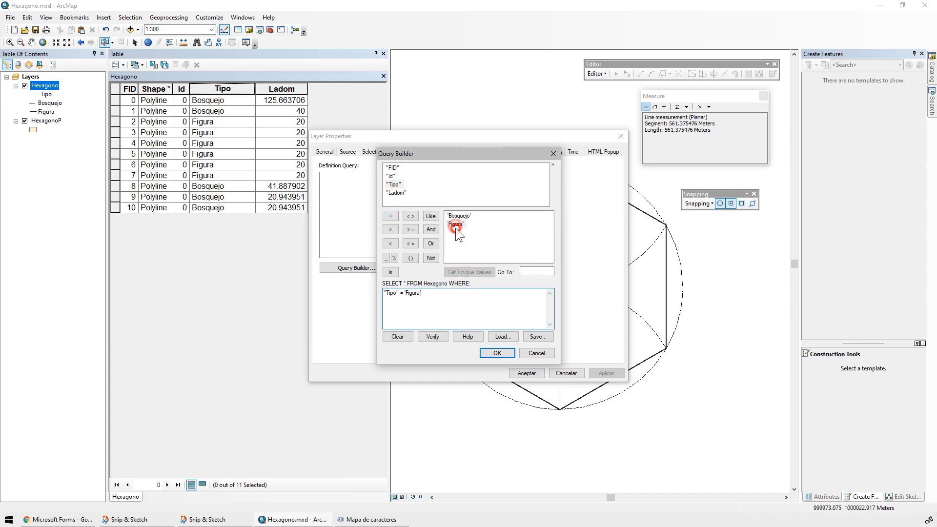
left_click(493, 353)
left_click(603, 373)
left_click(526, 373)
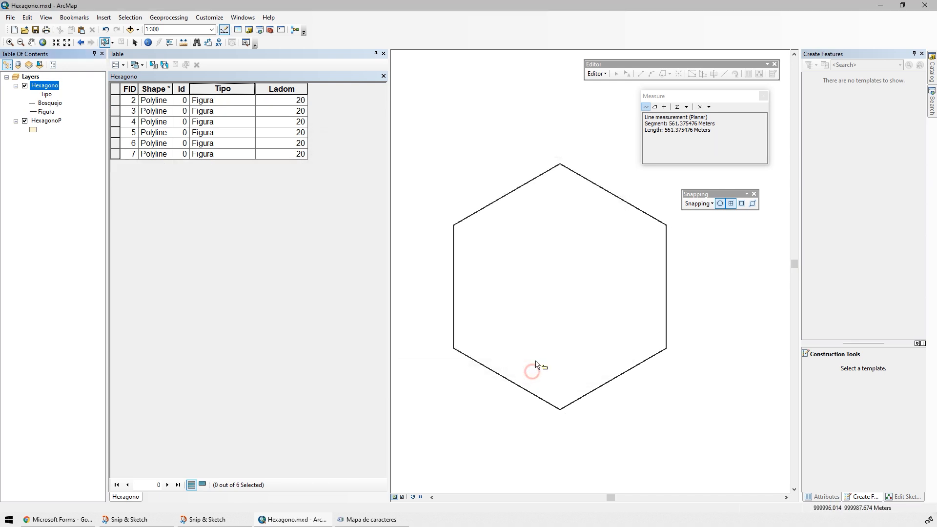
Start an edit session and draw a HexagonoP polygon snapped to the six vertices of the hexagon.
left_click(596, 74)
left_click(608, 81)
left_click(830, 97)
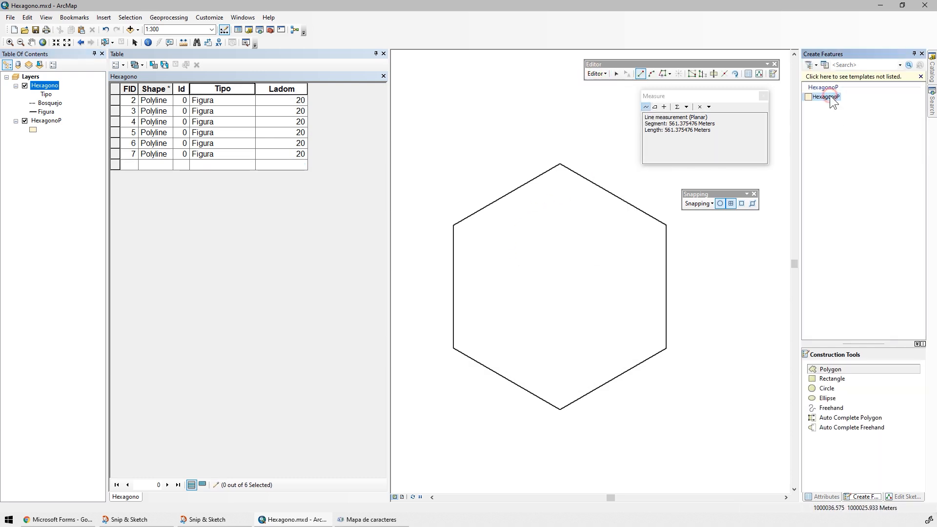
left_click(830, 369)
left_click(560, 164)
left_click(666, 225)
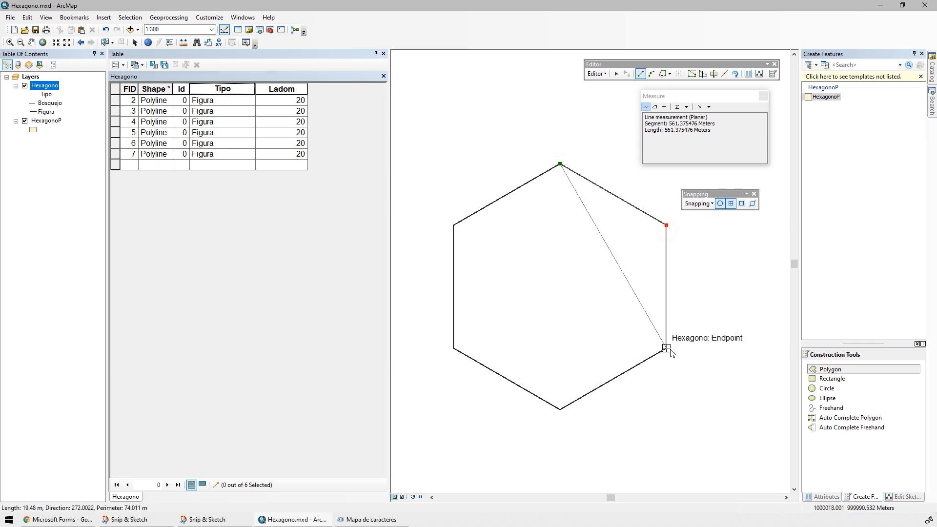
left_click(666, 348)
left_click(560, 410)
left_click(453, 347)
left_click(453, 225)
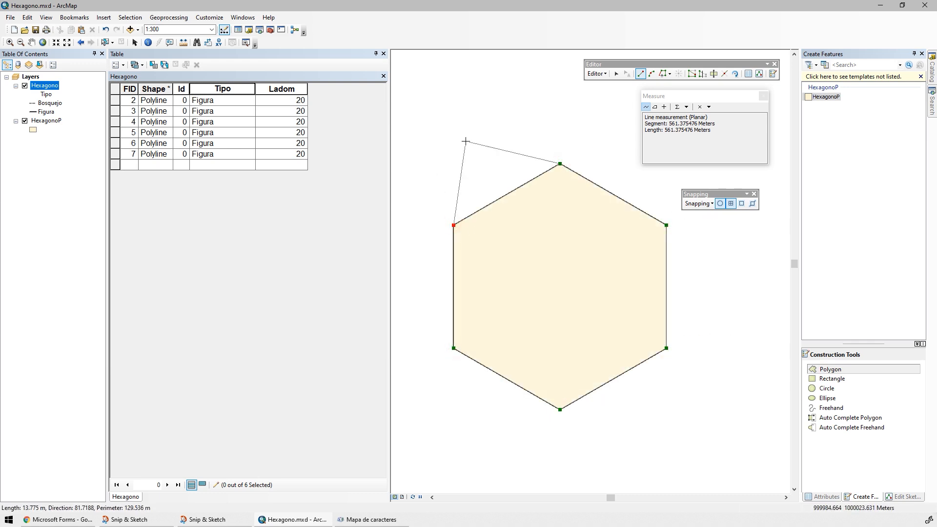
key("F2")
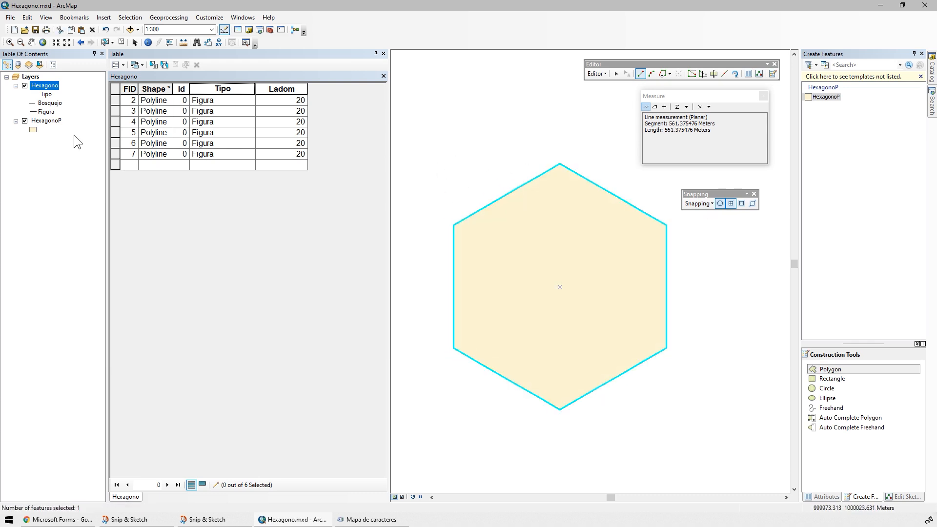
Give the HexagonoP layer a light grey fill with no outline color.
left_click(31, 128)
left_click(470, 243)
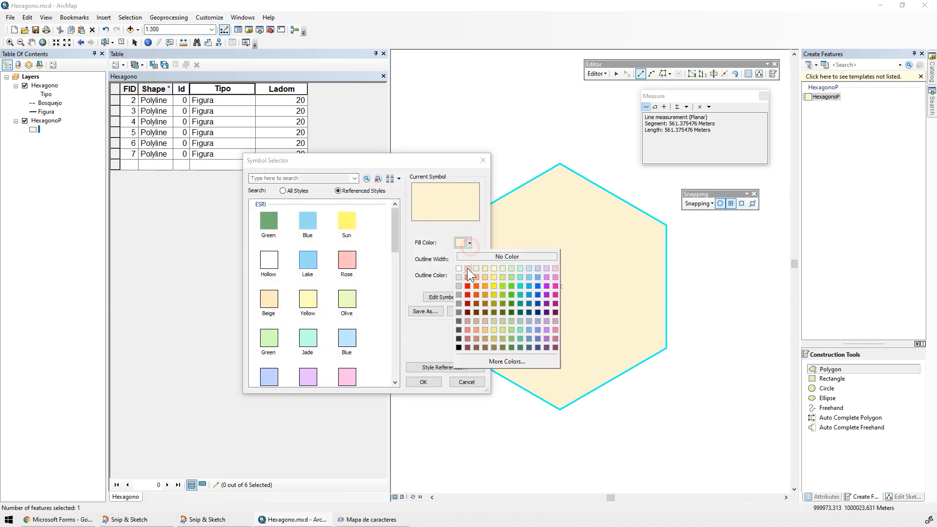
left_click(459, 279)
left_click(469, 275)
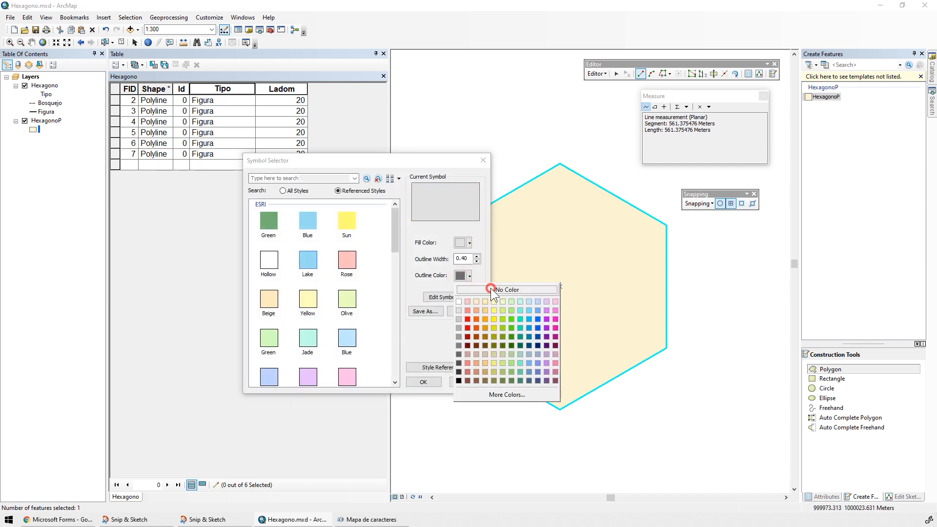
left_click(492, 289)
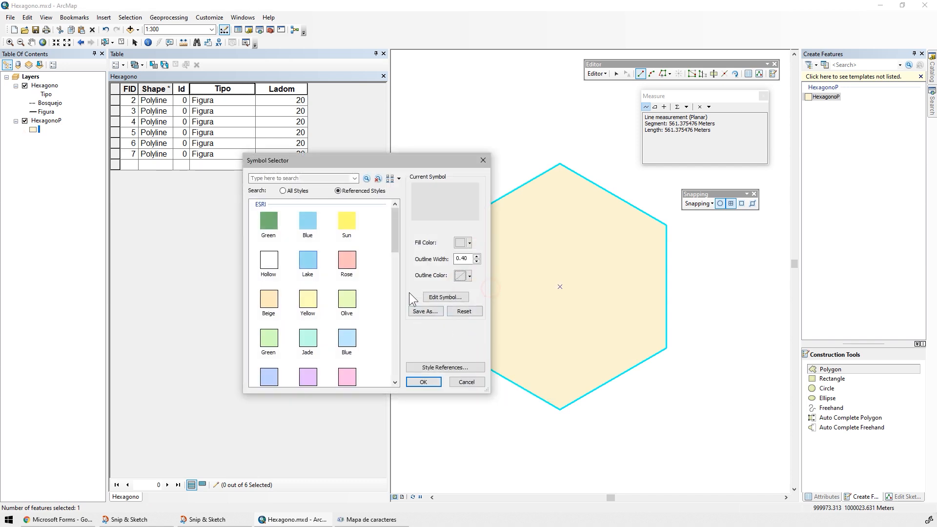
left_click(423, 382)
Set a transparency percentage in the display properties of the HexagonoP layer.
double_click(46, 121)
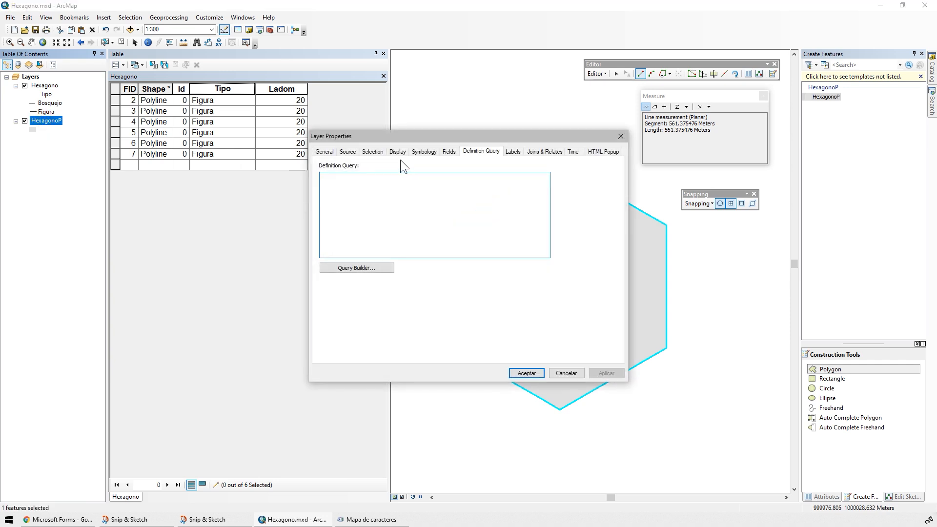
left_click(397, 152)
double_click(394, 173)
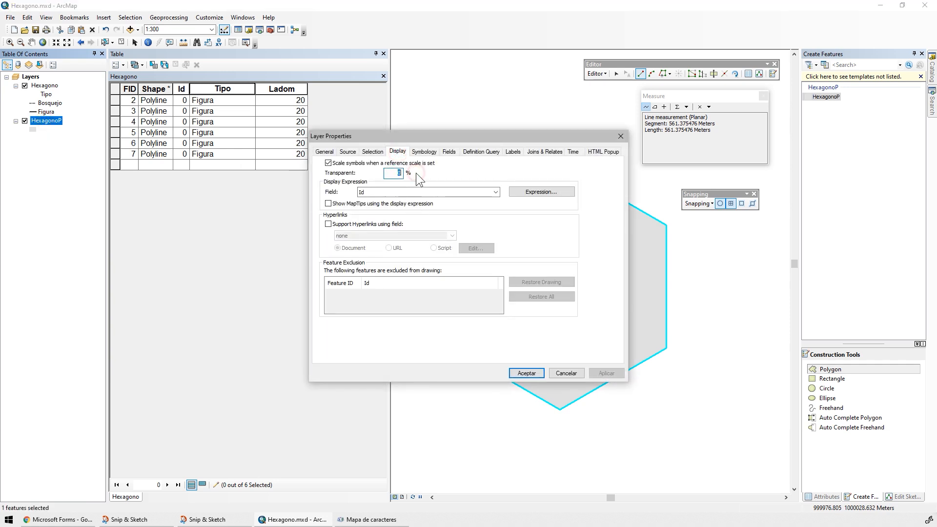
key("Return")
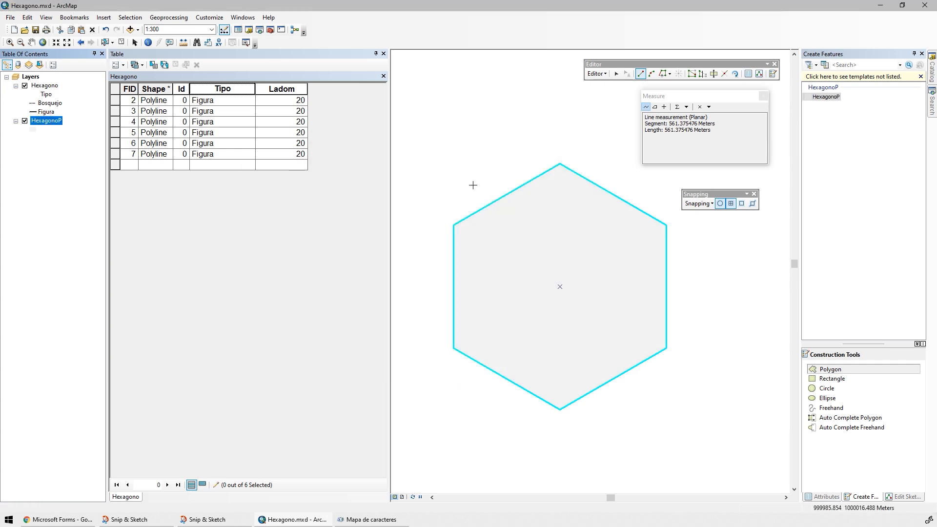
Stop the edit session and keep the new HexagonoP polygon.
left_click(596, 73)
left_click(596, 73)
left_click(596, 74)
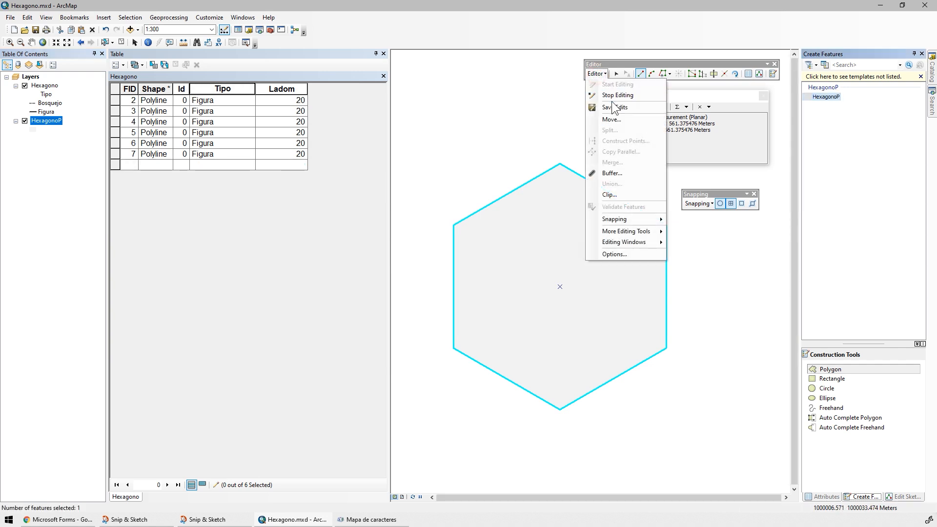
left_click(604, 97)
Remove the "Tipo" = 'Figura' definition query from the Hexagono layer.
double_click(45, 86)
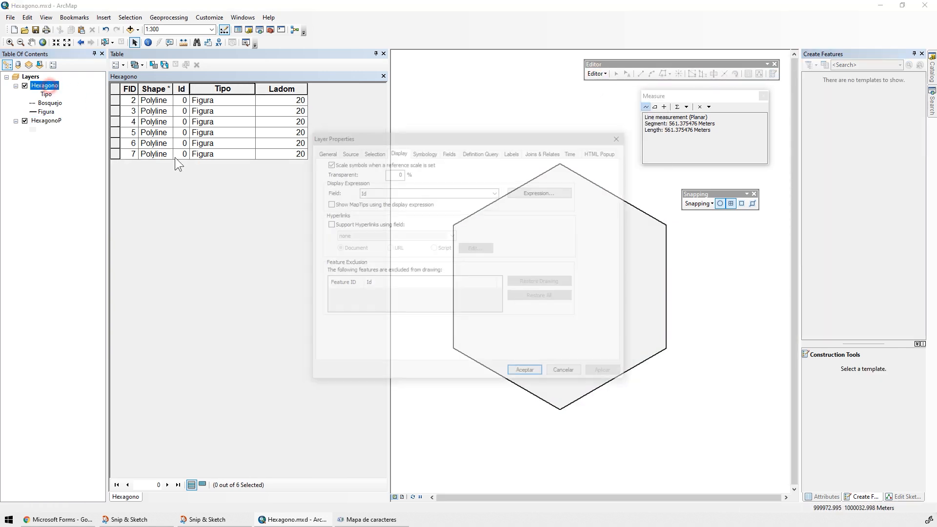
left_click(487, 151)
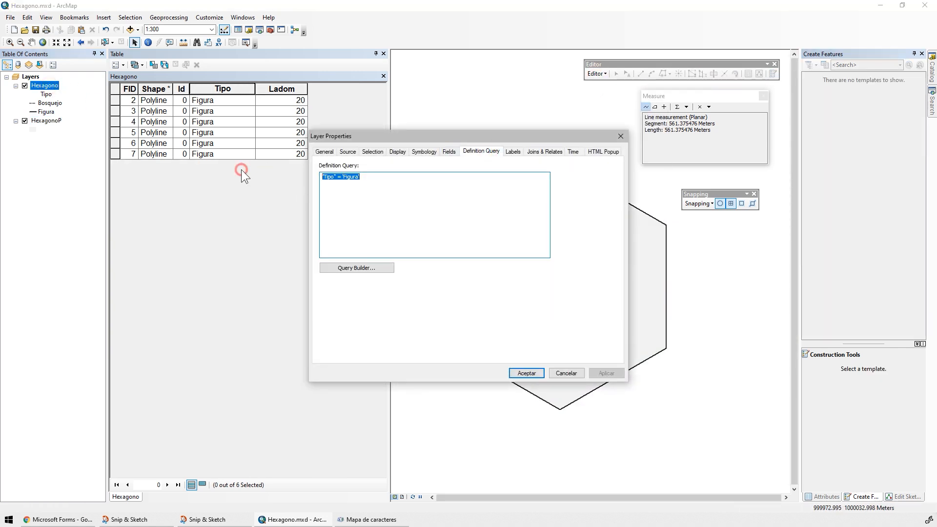
left_click(527, 373)
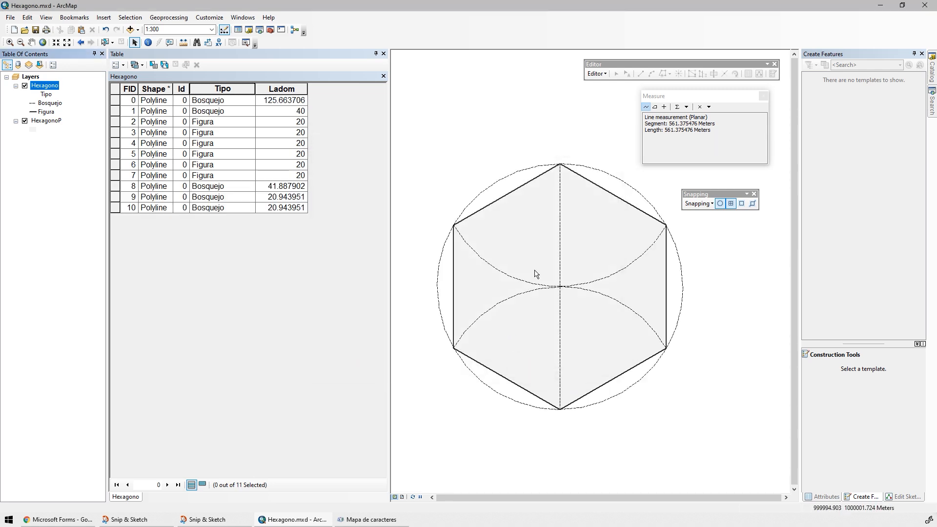
double_click(44, 86)
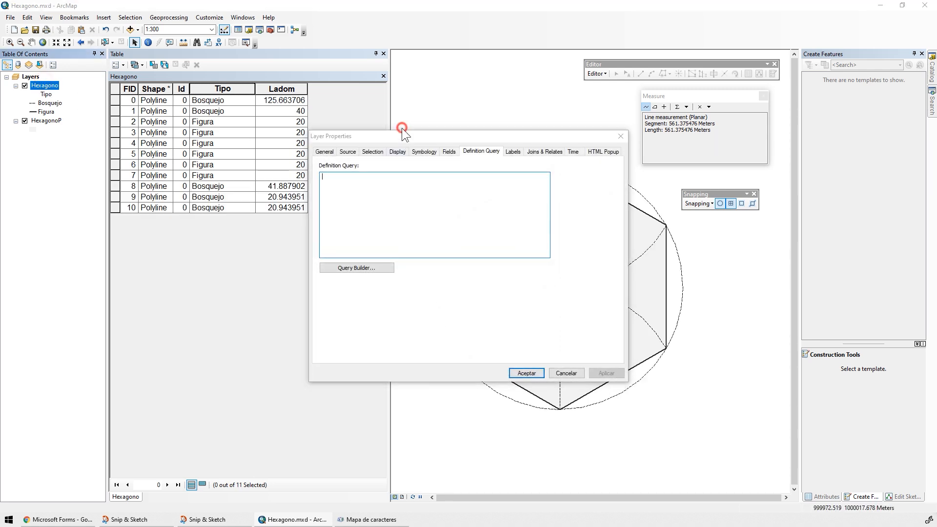
left_click_drag(402, 133, 205, 216)
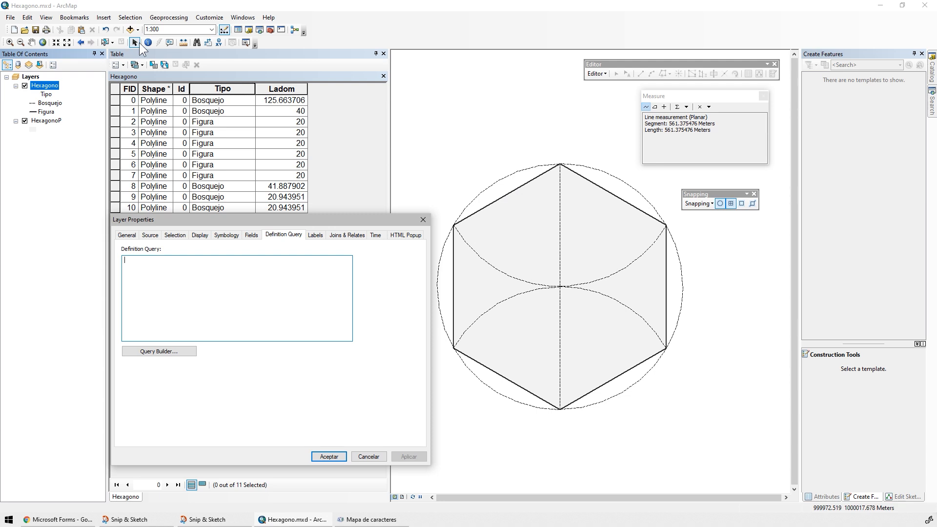
left_click(328, 457)
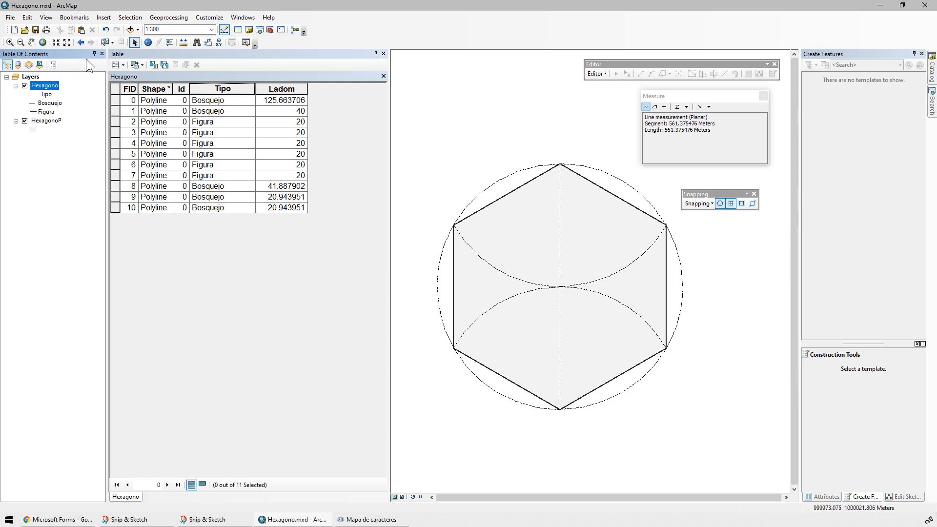
Select the features at the vertical sketch line inside the hexagon, list layers by selection and toggle whether HexagonoP is selectable.
left_click(104, 43)
left_click(560, 233)
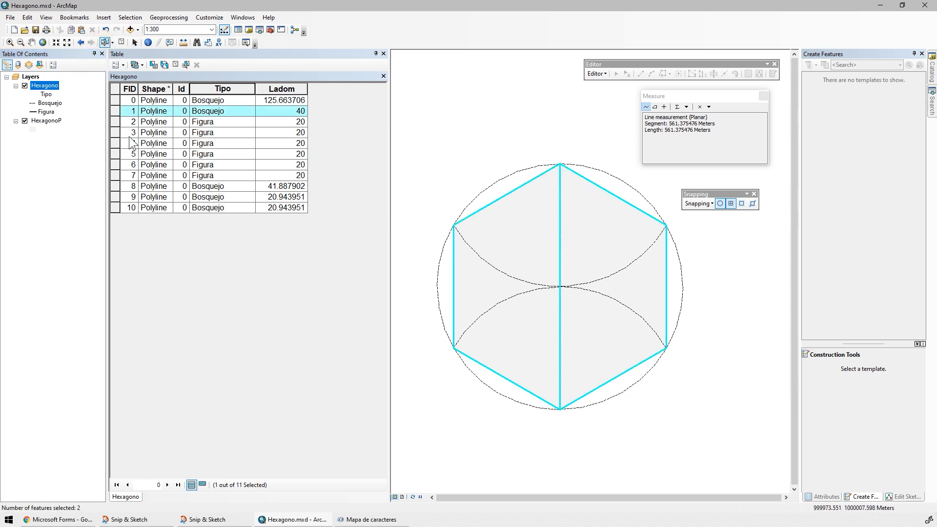
left_click(37, 67)
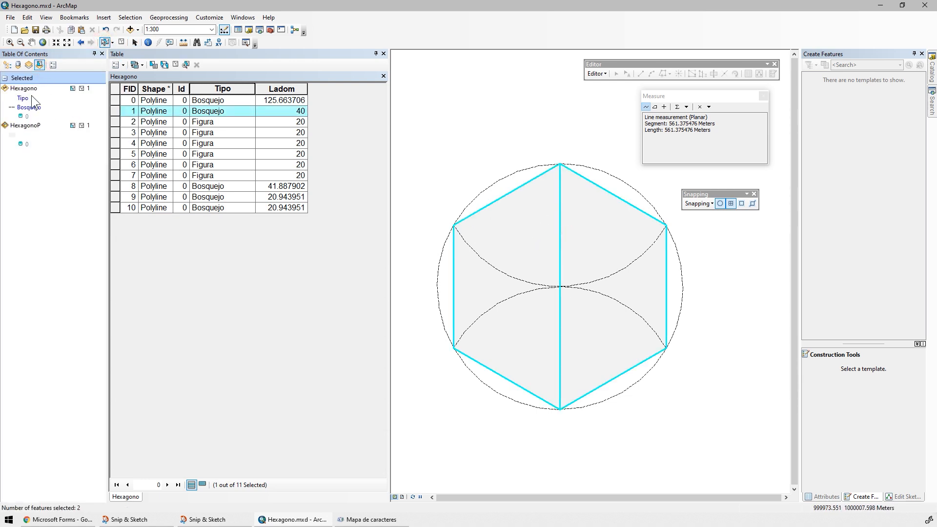
left_click(72, 125)
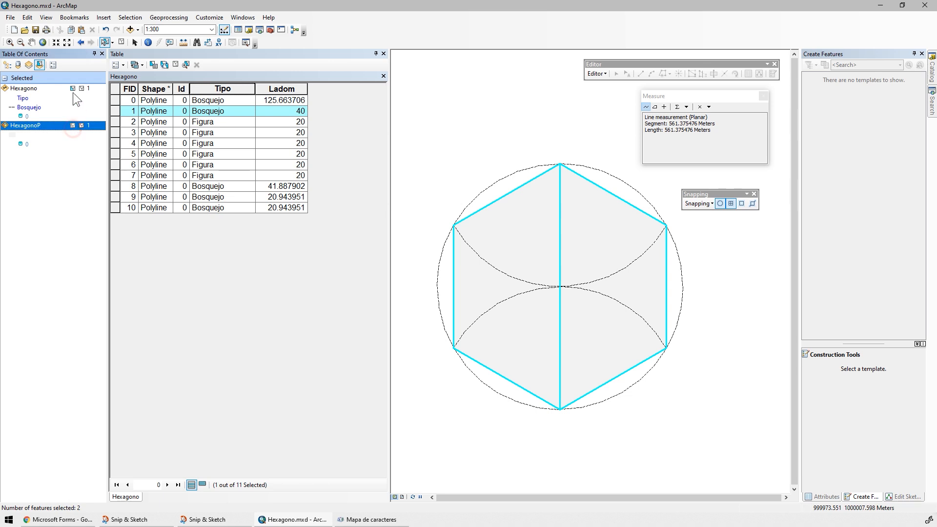
List the layers by drawing order and select only the vertical sketch line inside the hexagon.
left_click(7, 65)
left_click(563, 203)
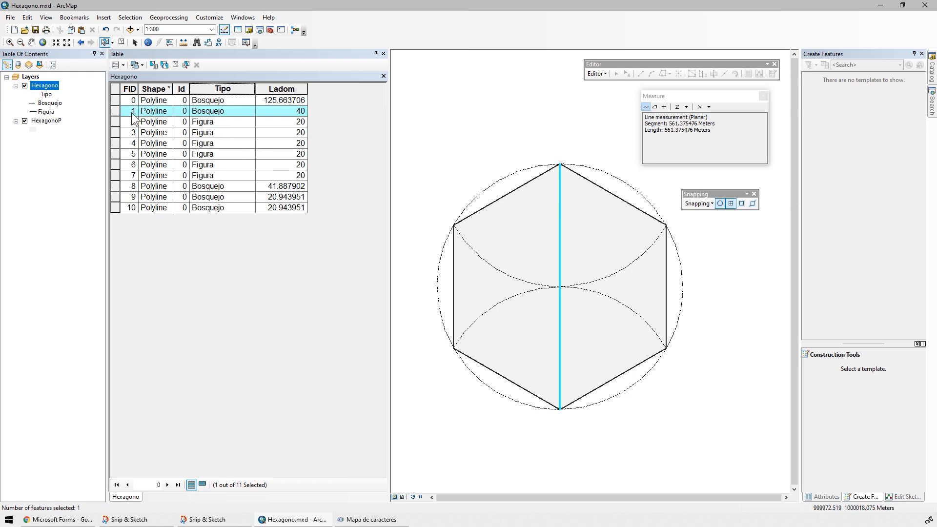
Turn on labels for the Hexagono layer, with classes of features defined and each class labeled differently.
double_click(43, 84)
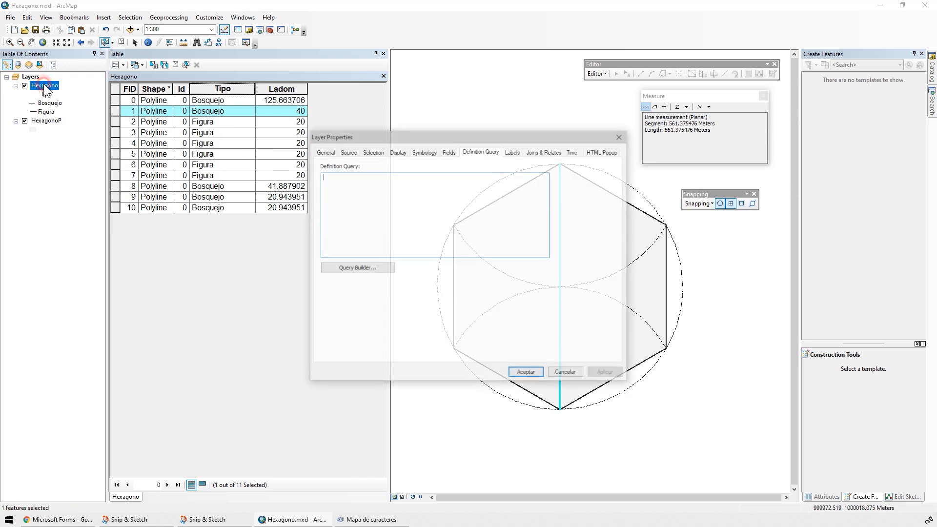
left_click_drag(444, 130, 262, 206)
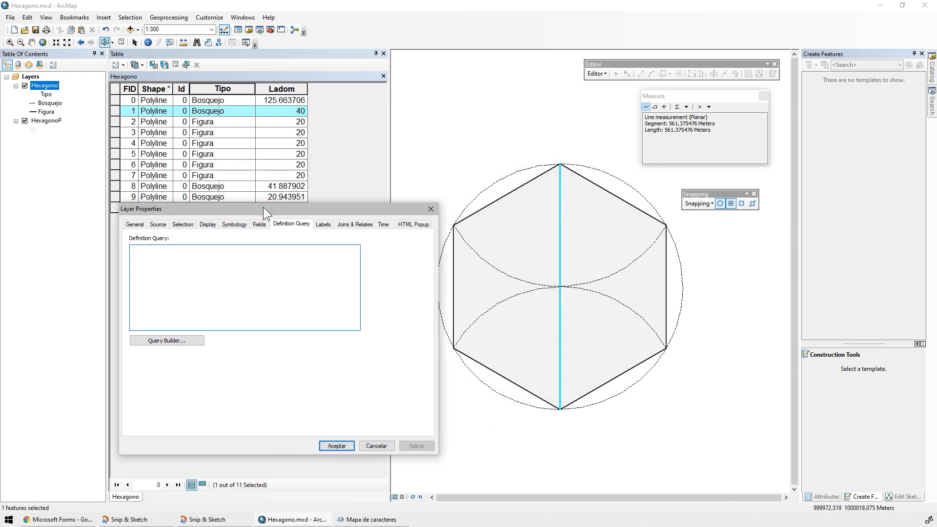
left_click(326, 222)
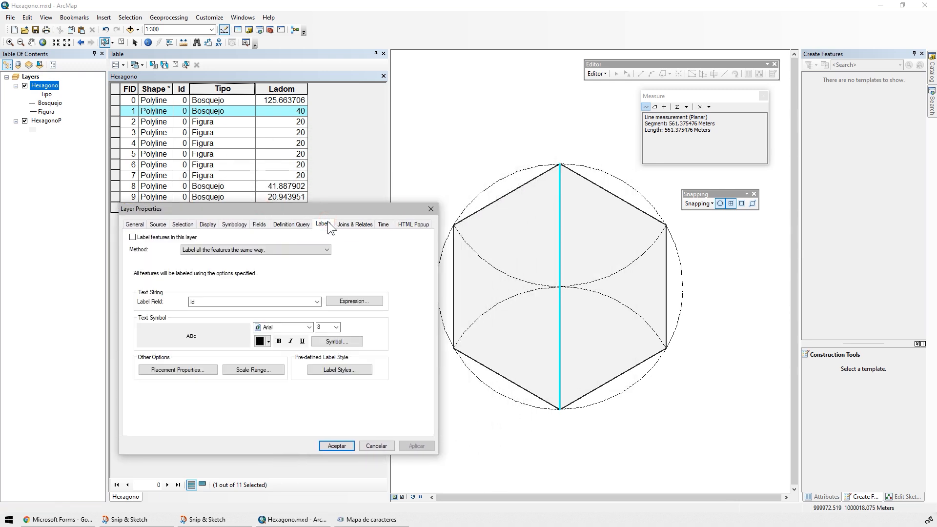
left_click(174, 239)
left_click(308, 250)
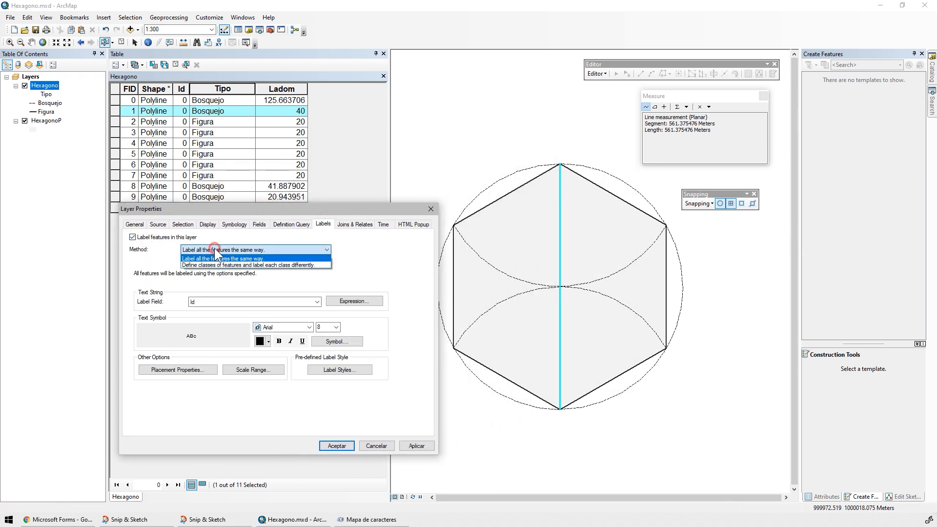
left_click(220, 265)
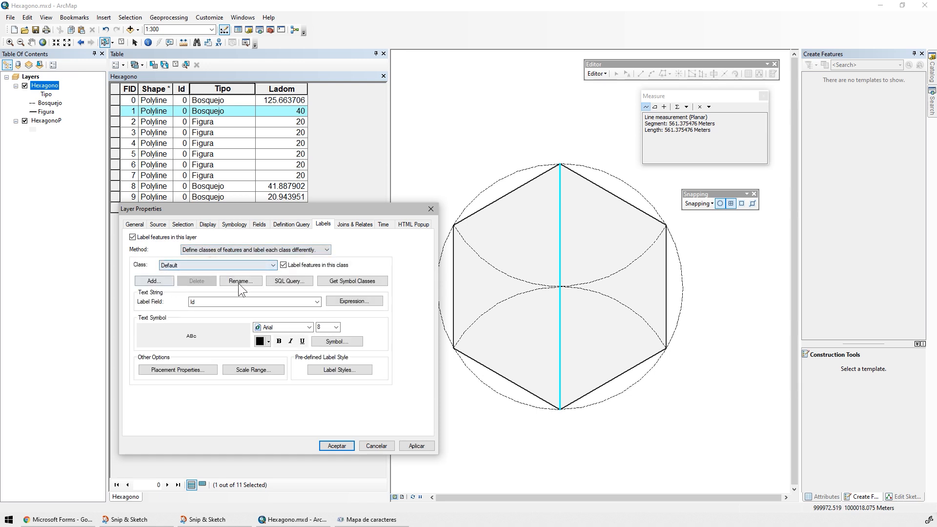
Restrict the Default label class with the SQL query "Tipo" = 'Figura' OR "FID" = 1 and apply it.
left_click(291, 281)
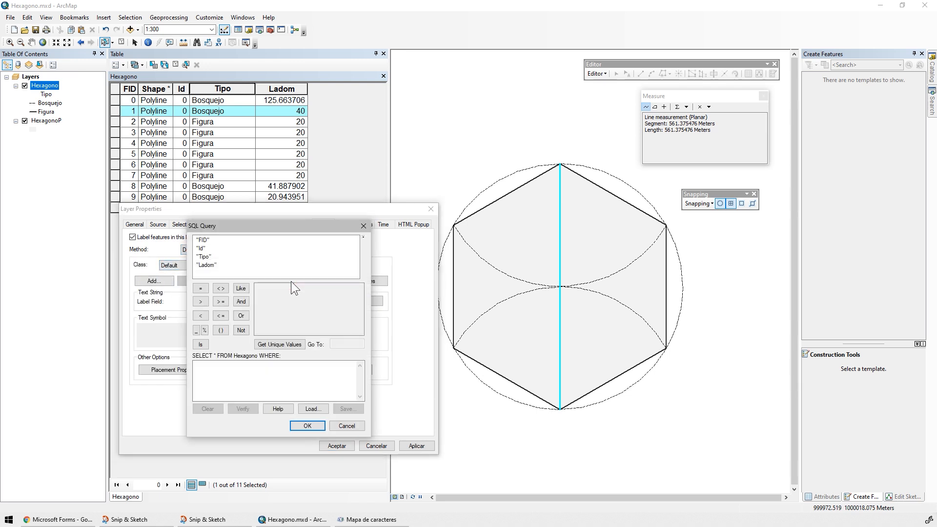
double_click(203, 257)
left_click(200, 290)
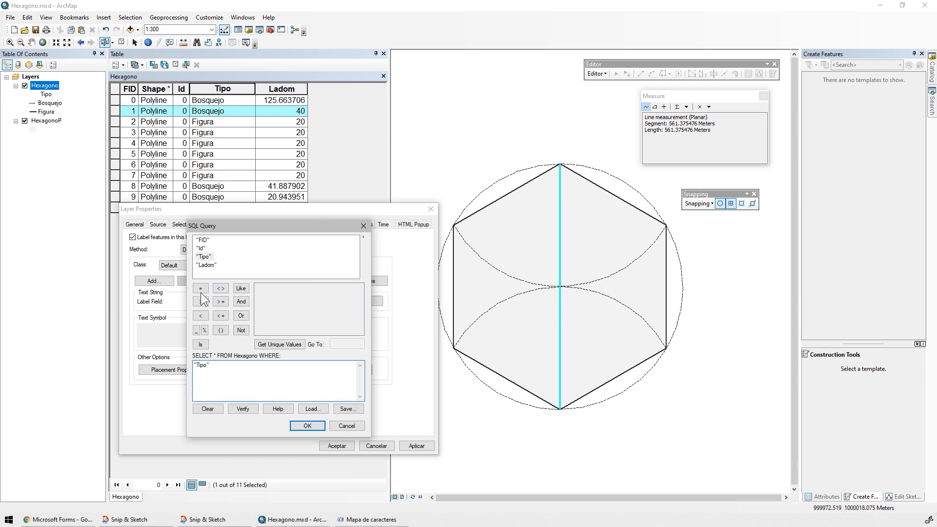
left_click(279, 344)
double_click(261, 296)
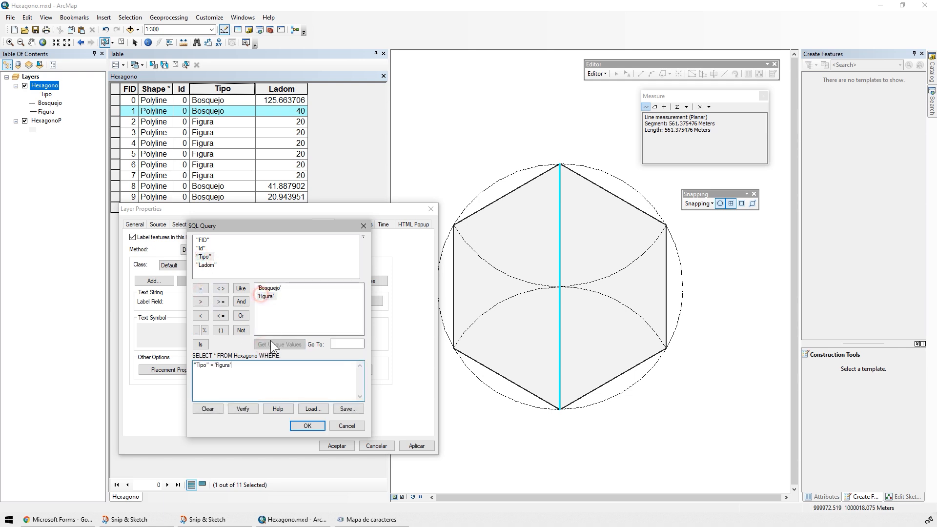
left_click(241, 316)
double_click(203, 240)
left_click(201, 288)
left_click(273, 344)
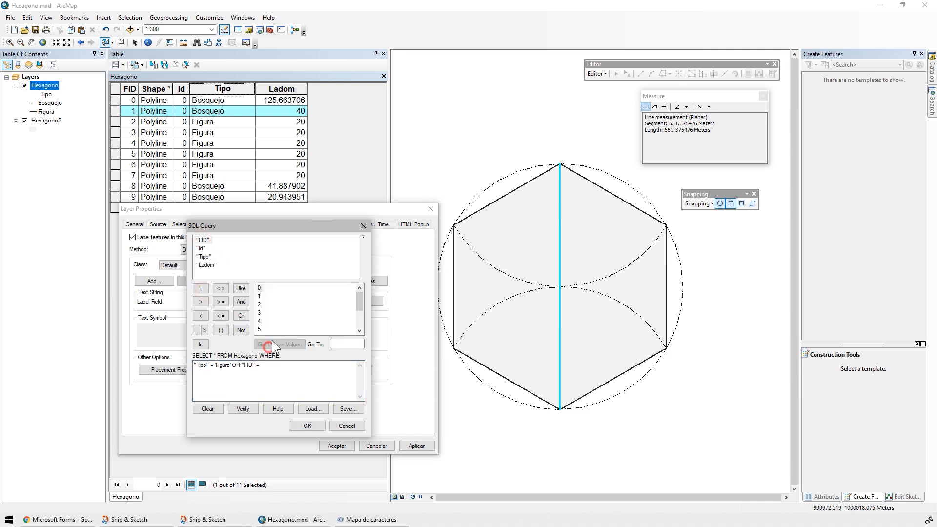
double_click(260, 297)
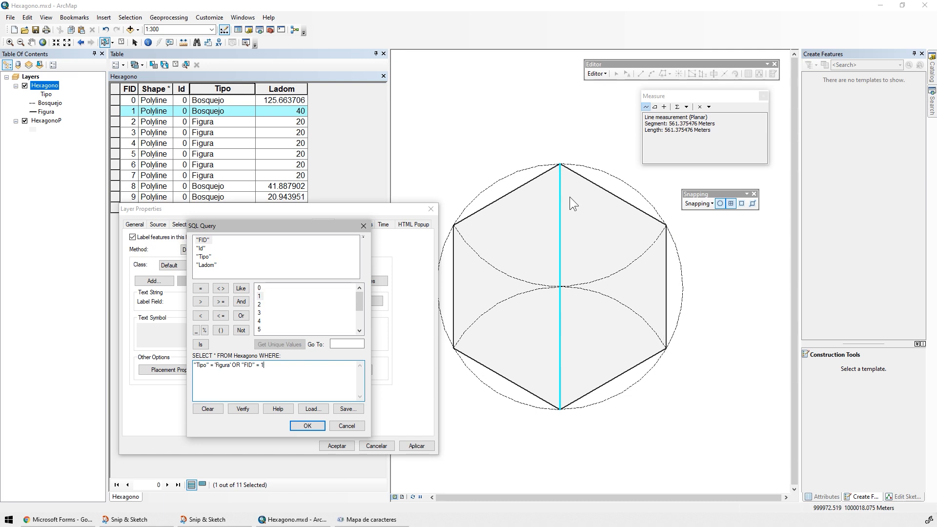
left_click(306, 425)
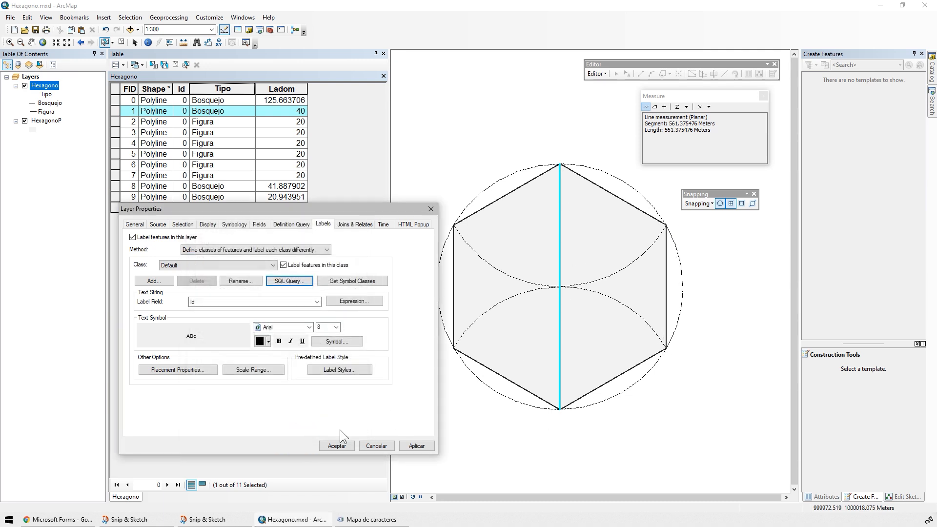
left_click(414, 445)
Use the Ladom field as the label text and set the label font size to 12.
left_click(317, 301)
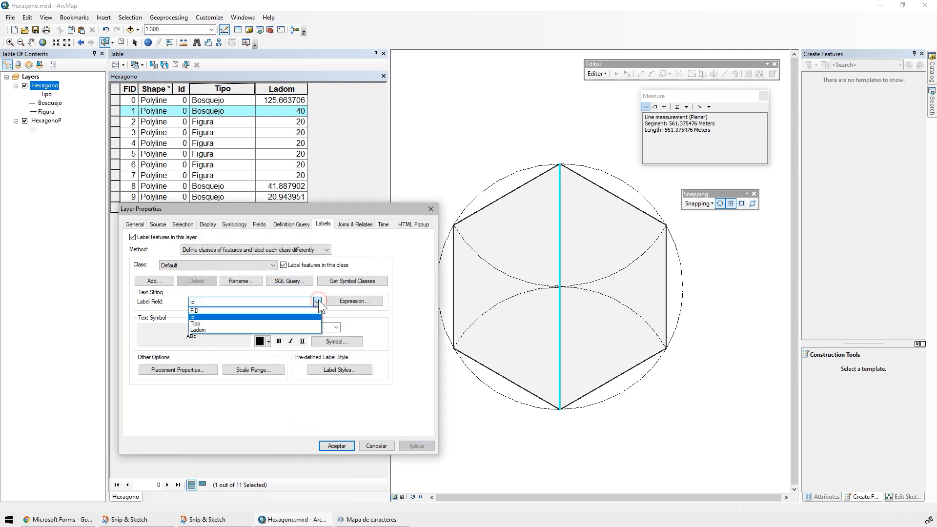
left_click(205, 329)
left_click(407, 442)
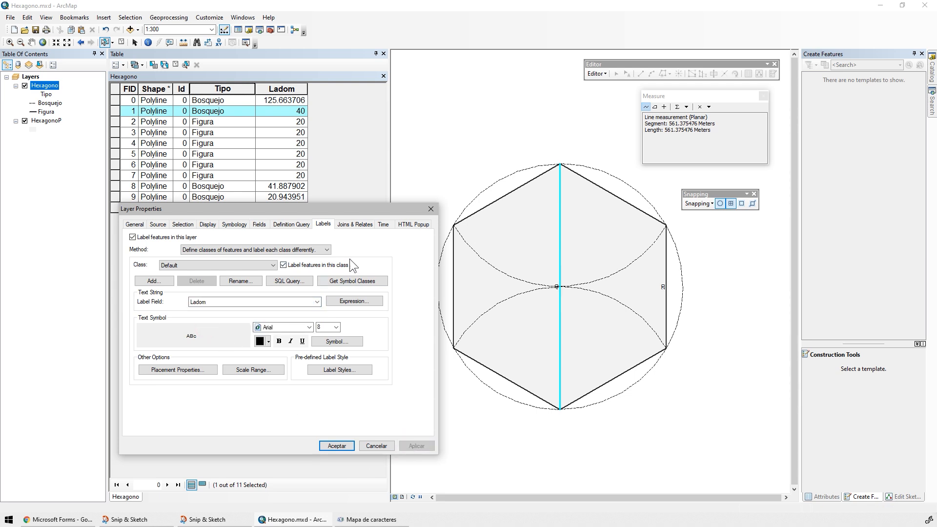
left_click_drag(343, 209, 304, 205)
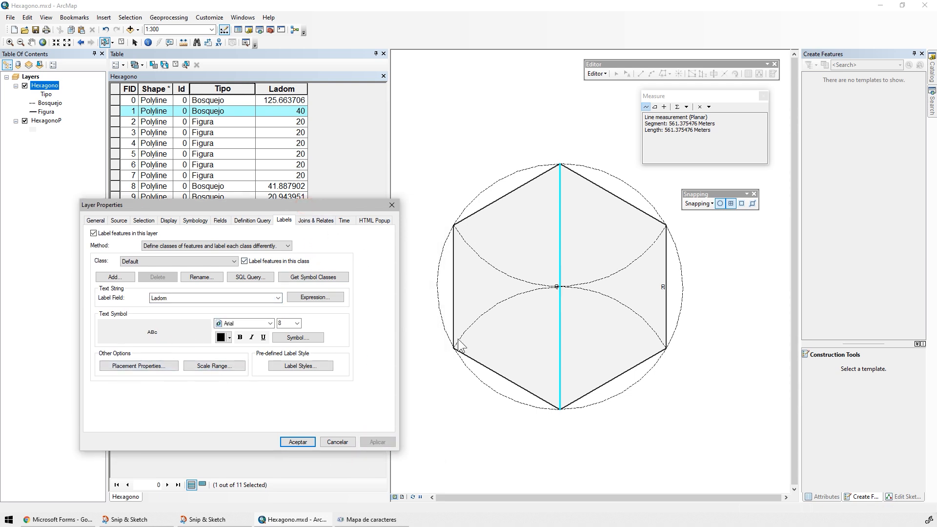
left_click(297, 323)
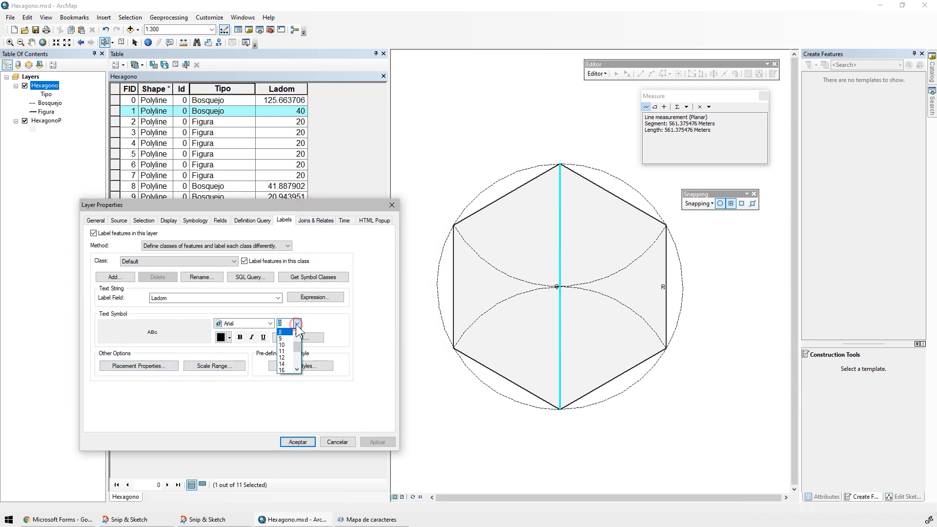
left_click(287, 358)
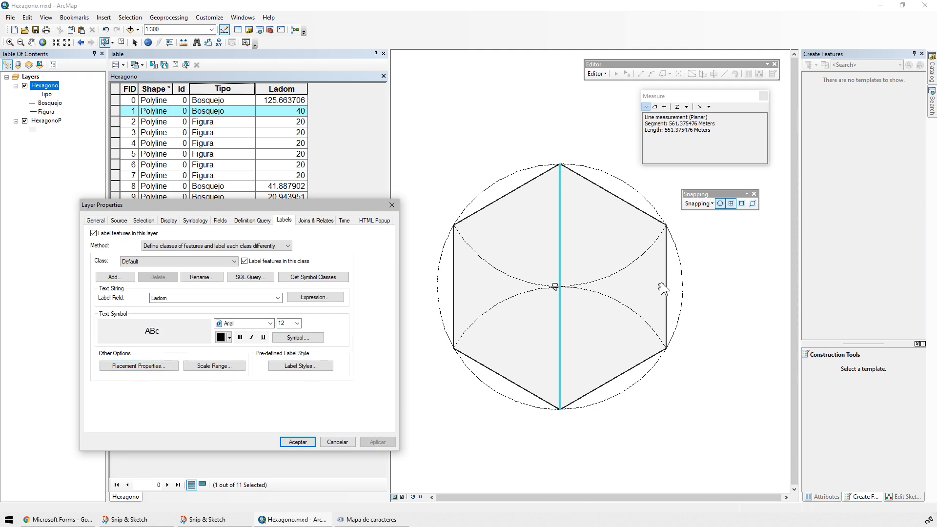
Set the label placement to one label per feature and apply it to the layer.
left_click(147, 369)
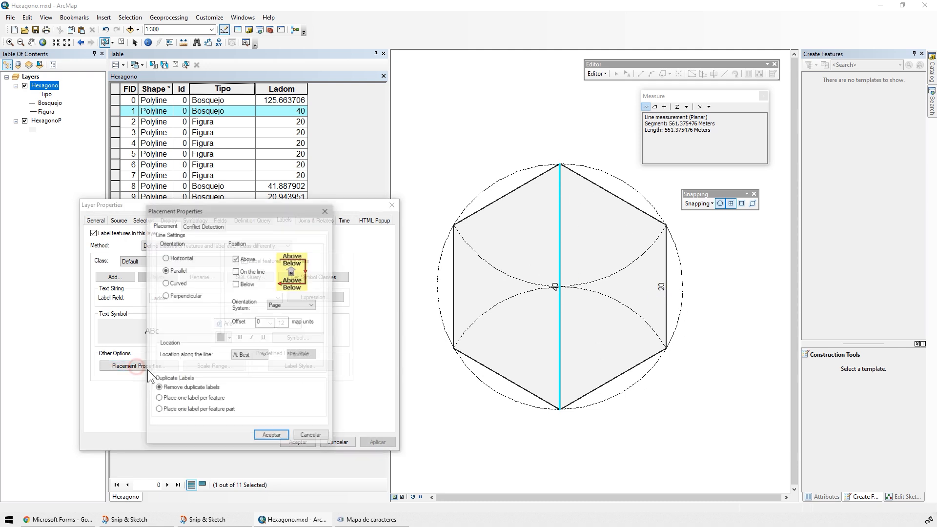
left_click(186, 399)
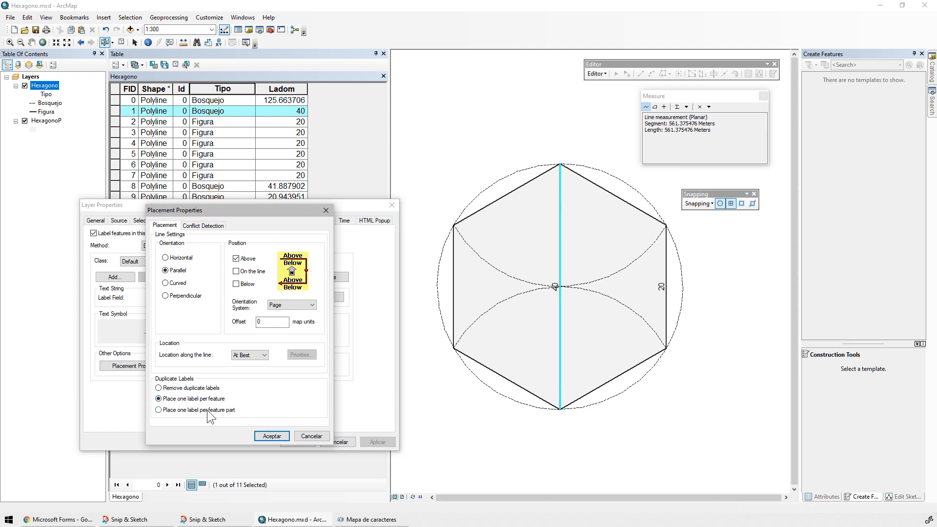
left_click(271, 436)
left_click(382, 442)
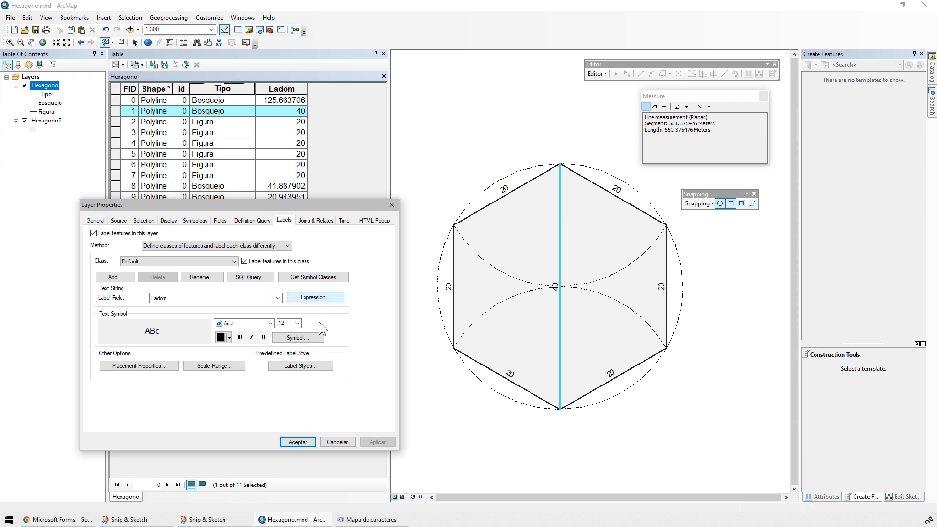
Add a halo mask to the Hexagono label text symbol and apply it.
left_click(300, 337)
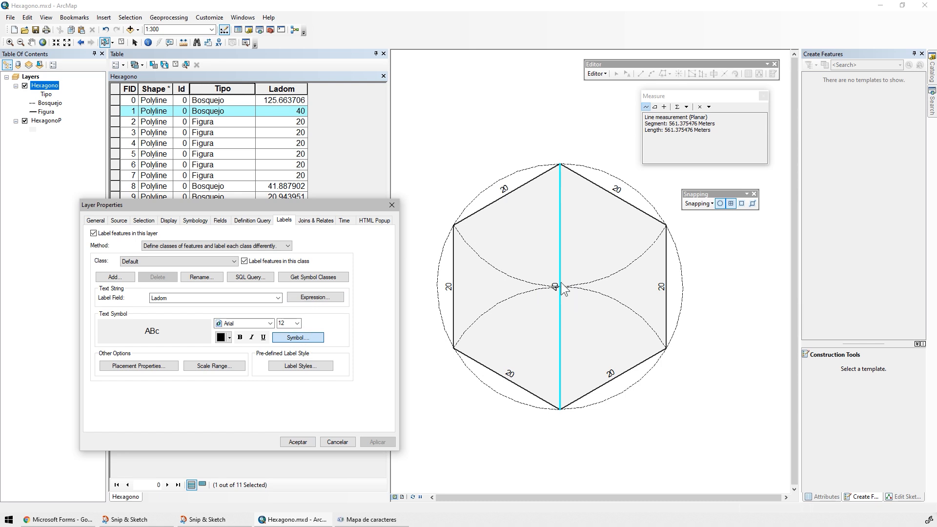
left_click(439, 321)
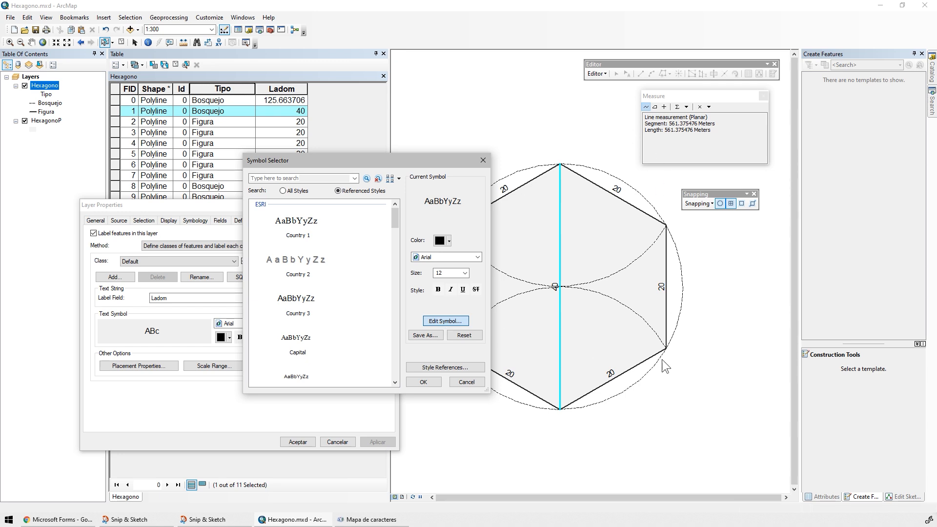
left_click(447, 205)
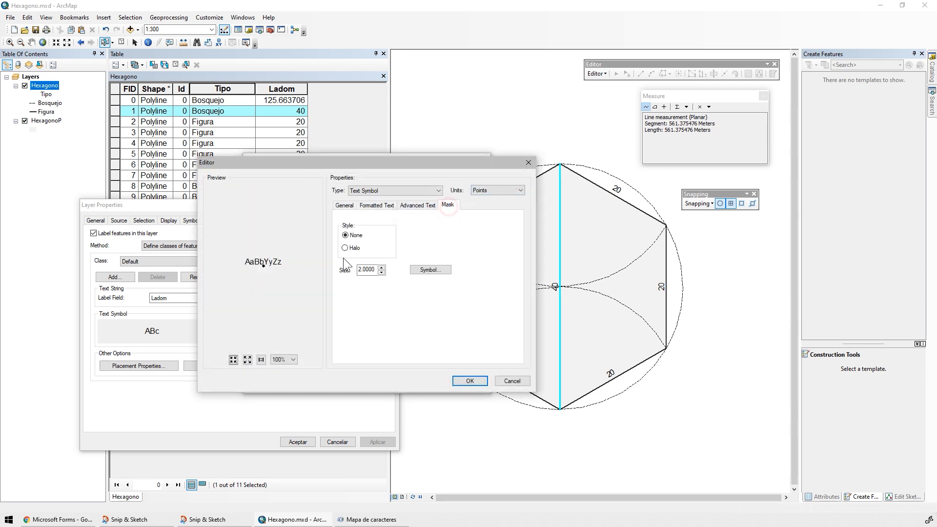
left_click(347, 248)
left_click(466, 381)
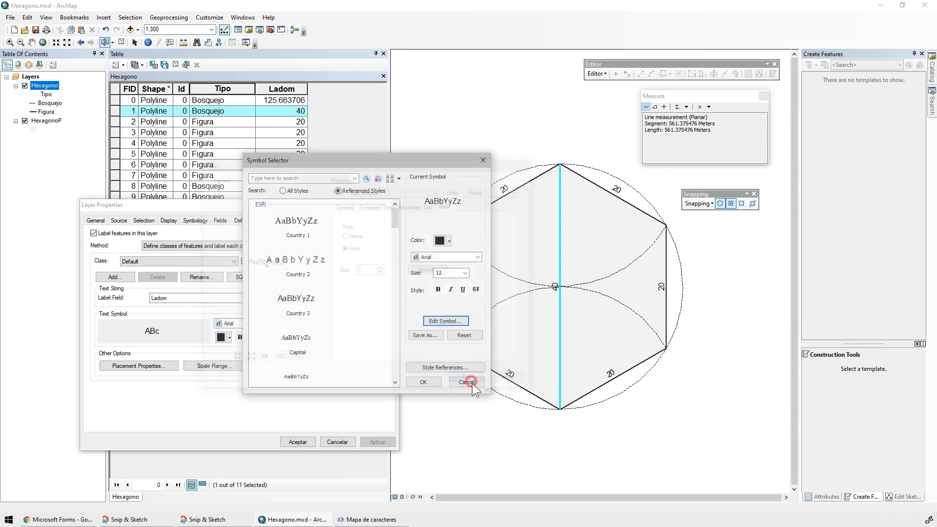
left_click(423, 382)
left_click(378, 442)
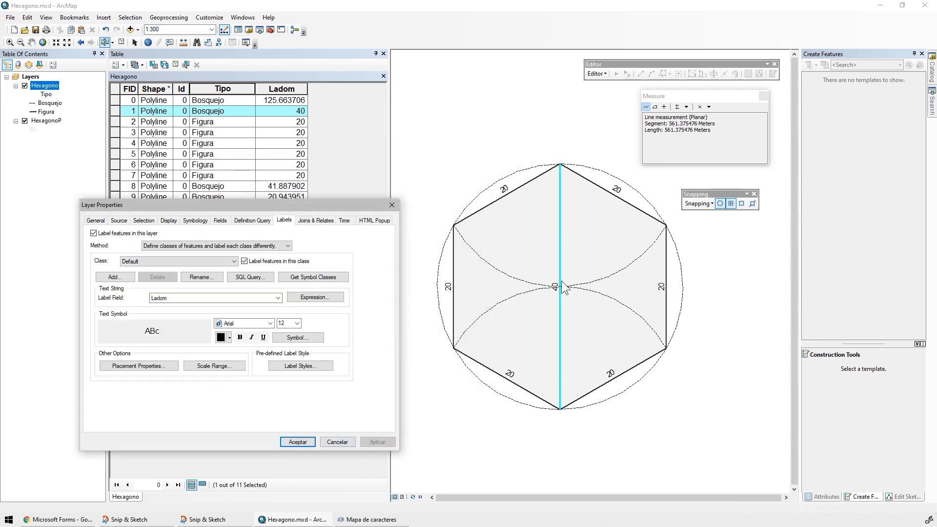
Set the Hexagono label font size to 16 and accept the layer properties.
left_click(295, 323)
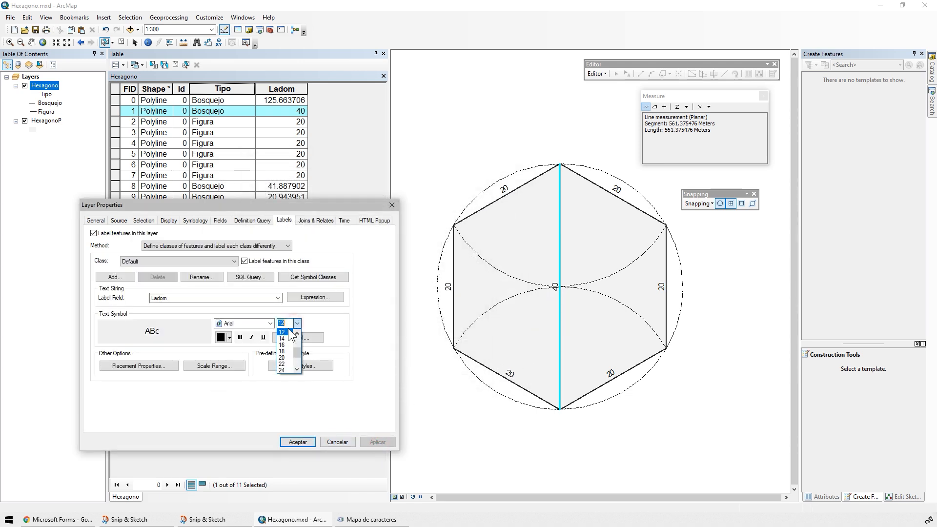
left_click(284, 345)
left_click(298, 442)
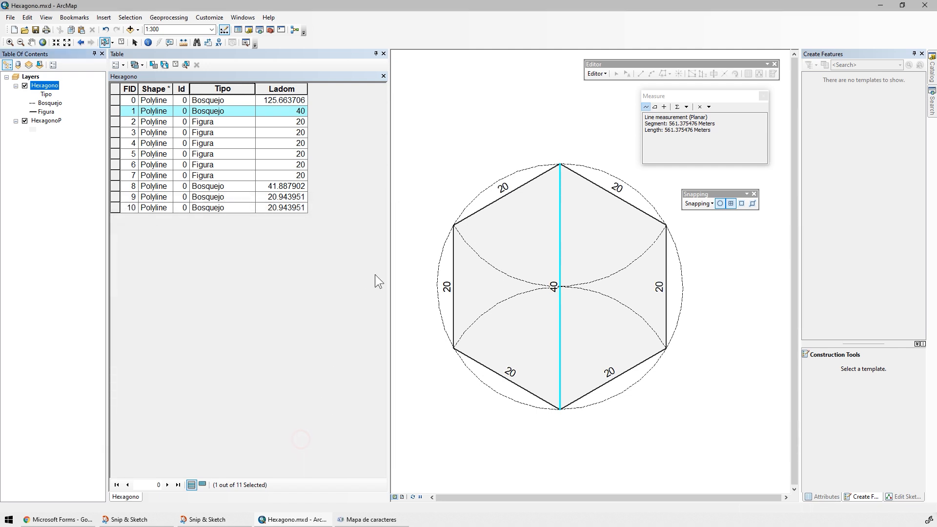
Clear the feature selection, switch to the layout view and close the attribute table.
left_click(375, 275)
left_click_drag(390, 107, 327, 121)
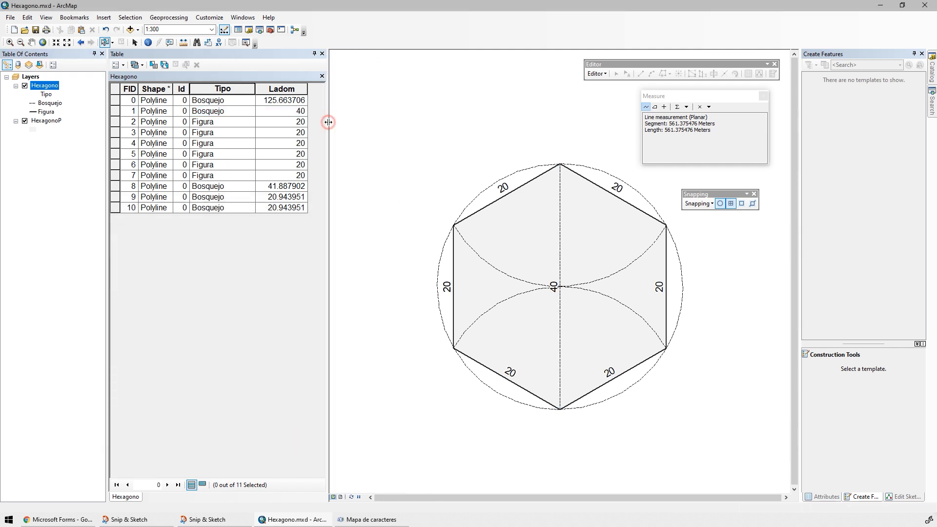
left_click(340, 497)
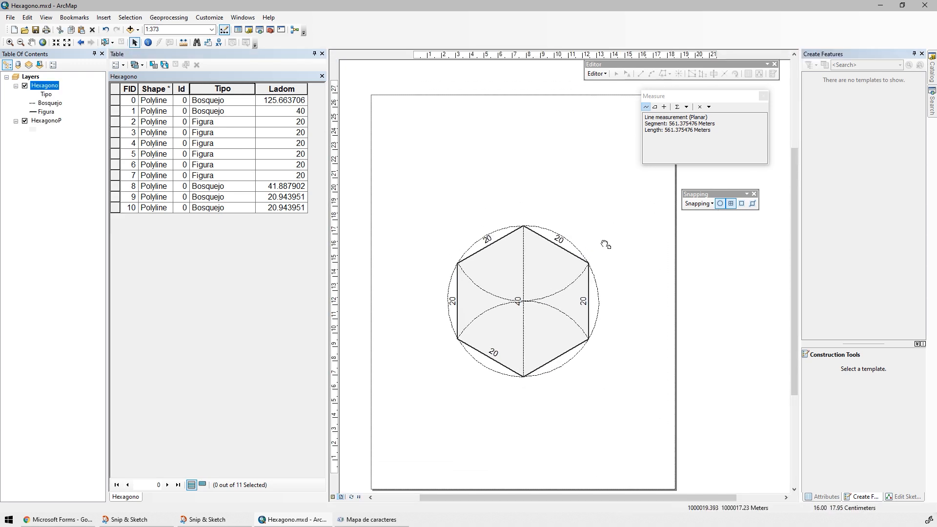
left_click(321, 54)
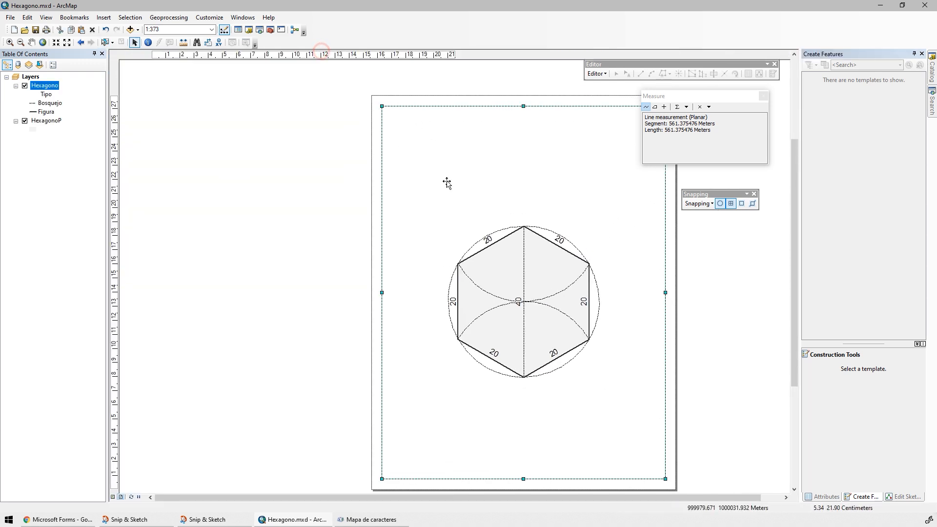
Zoom the layout's data frame to the Hexagono layer and set the map scale to 1:225.
right_click(49, 85)
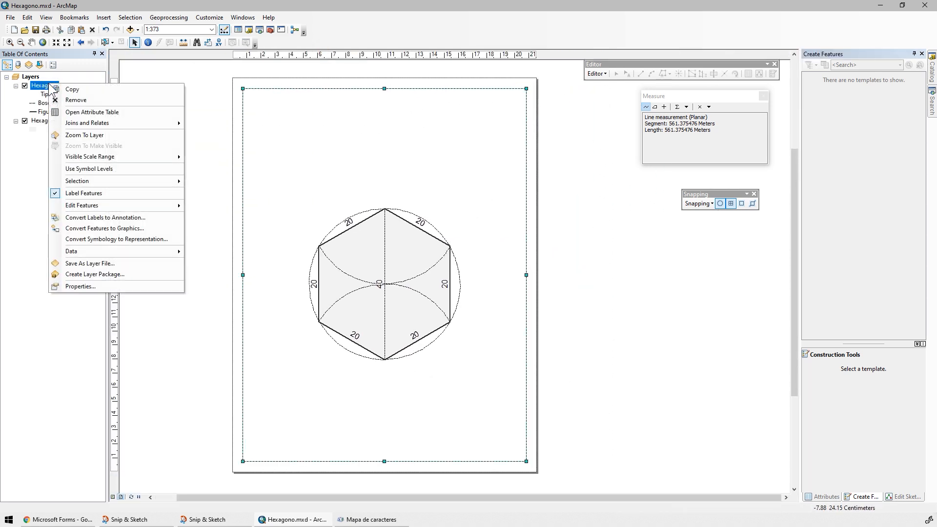
left_click(85, 135)
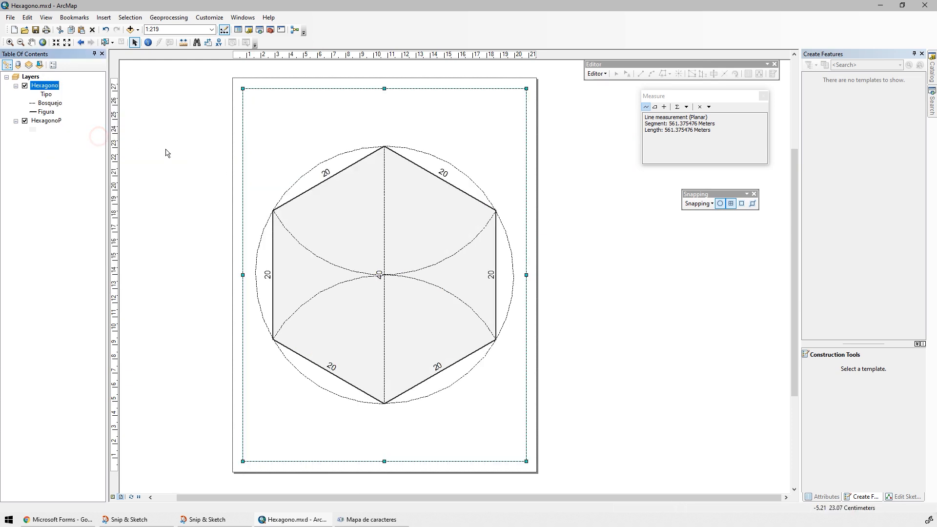
left_click(185, 29)
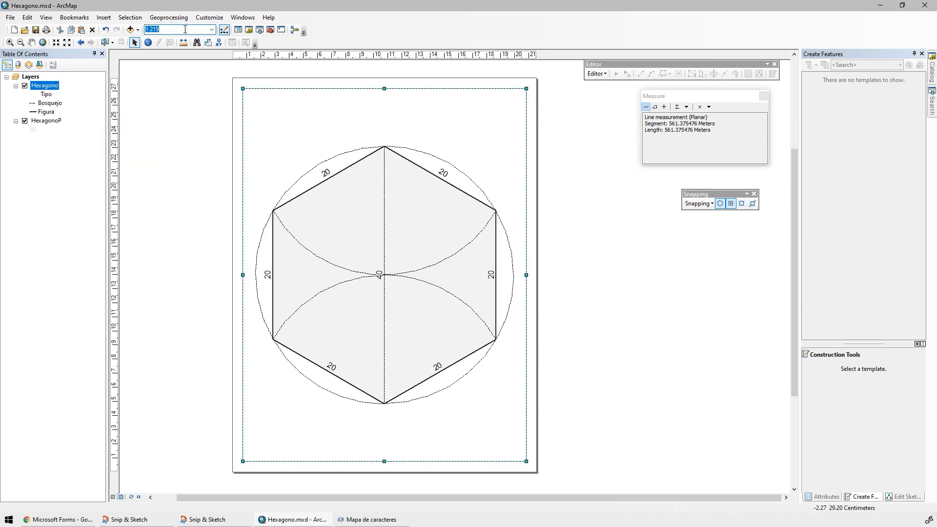
type("225")
key("Return")
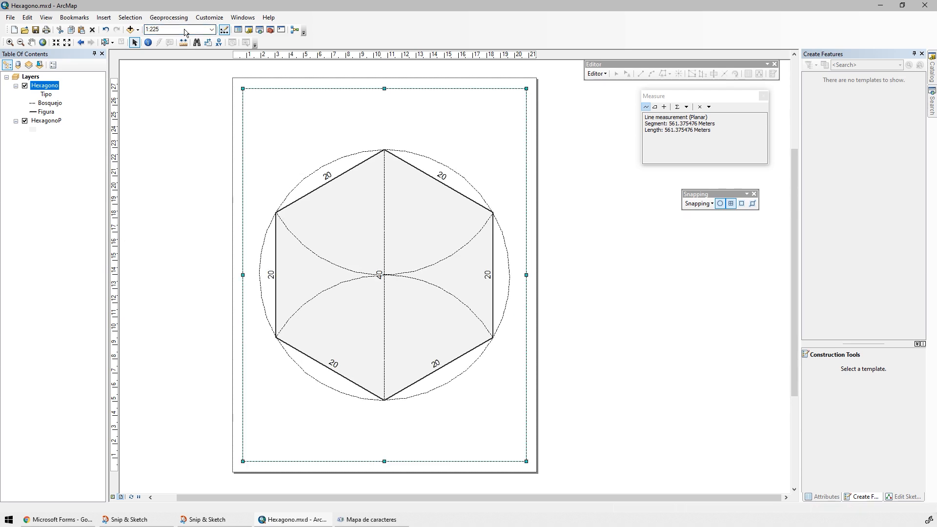
left_click(574, 200)
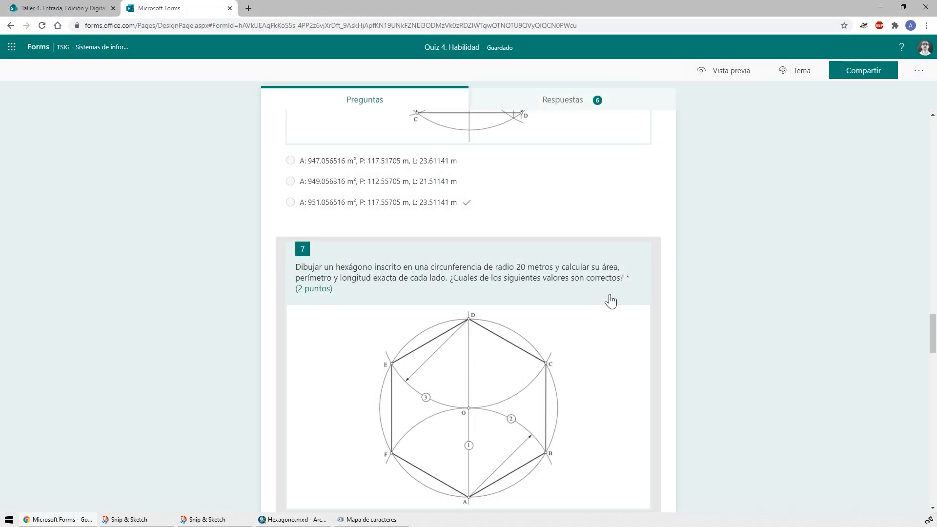
Switch to ArcMap, return to the data view and start a new point shapefile named Centroide in the SHP folder.
left_click(288, 520)
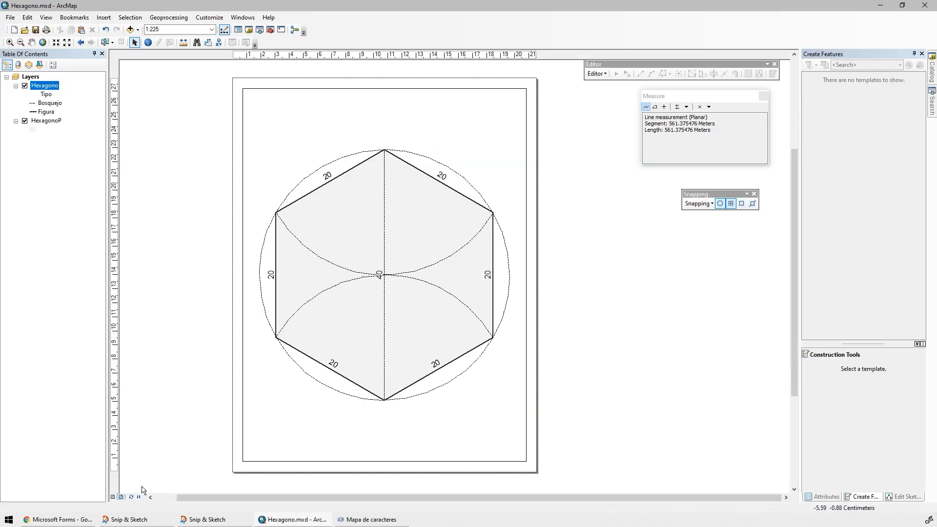
left_click(112, 496)
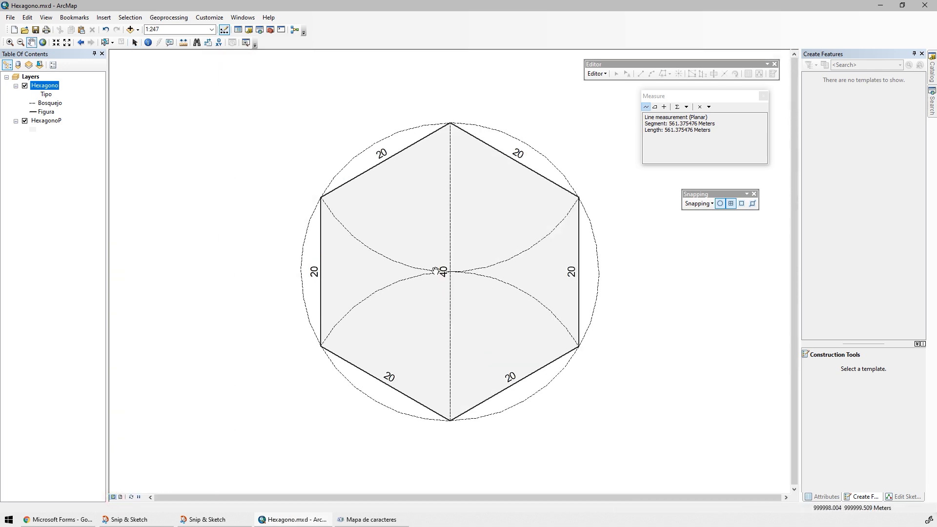
left_click(931, 72)
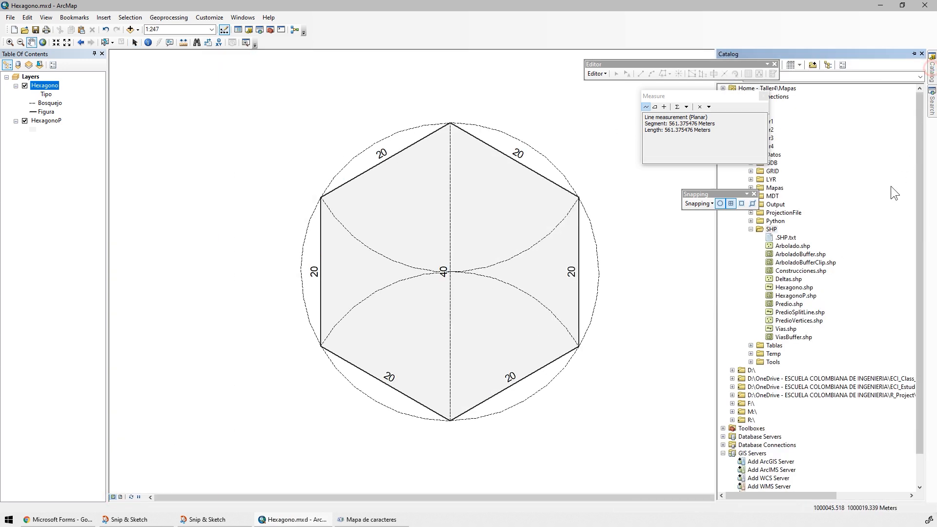
right_click(774, 229)
mouse_move(803, 288)
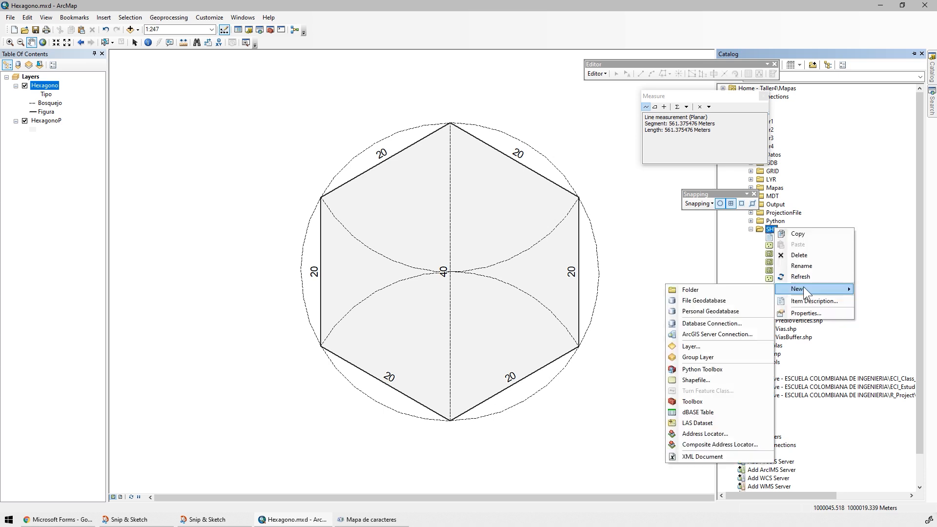
left_click(701, 379)
type("Centroide")
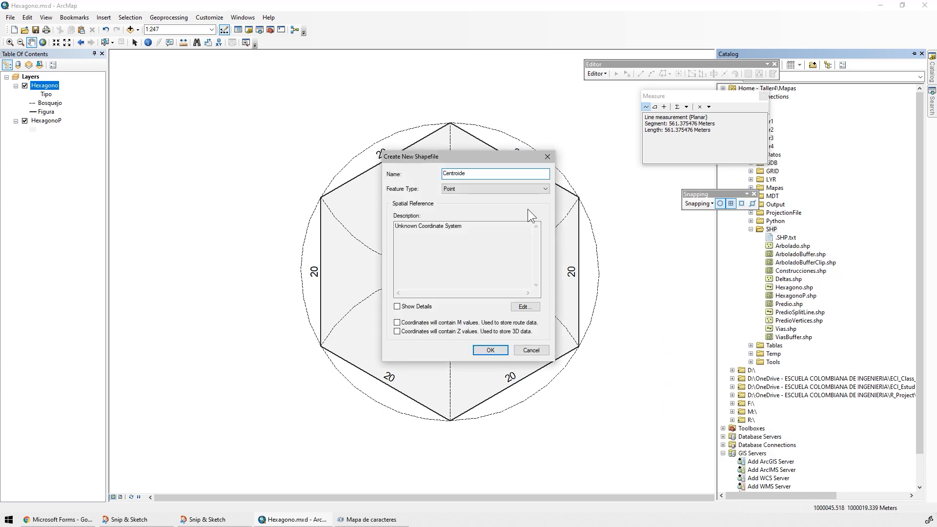
Assign the MAGNA Colombia Bogota coordinate system to the Centroide shapefile and create it.
left_click(525, 306)
left_click(433, 193)
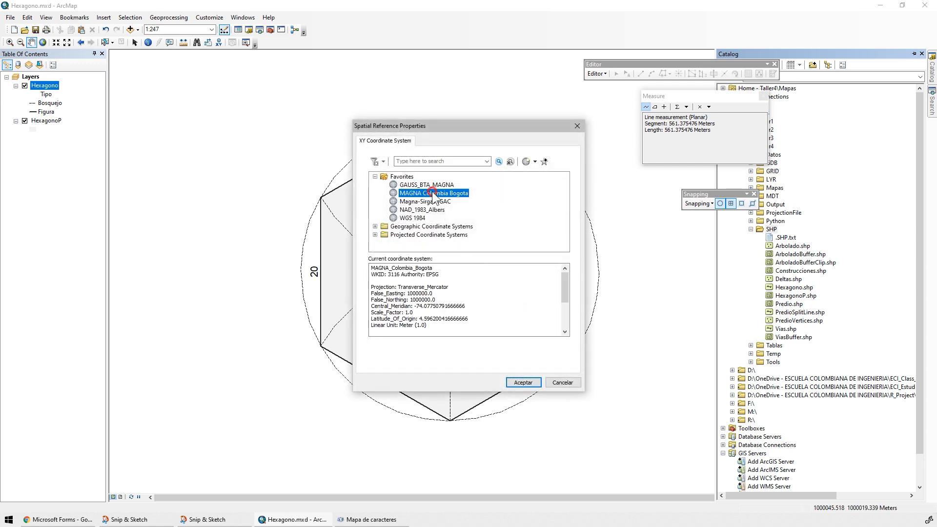
left_click(523, 382)
left_click(489, 350)
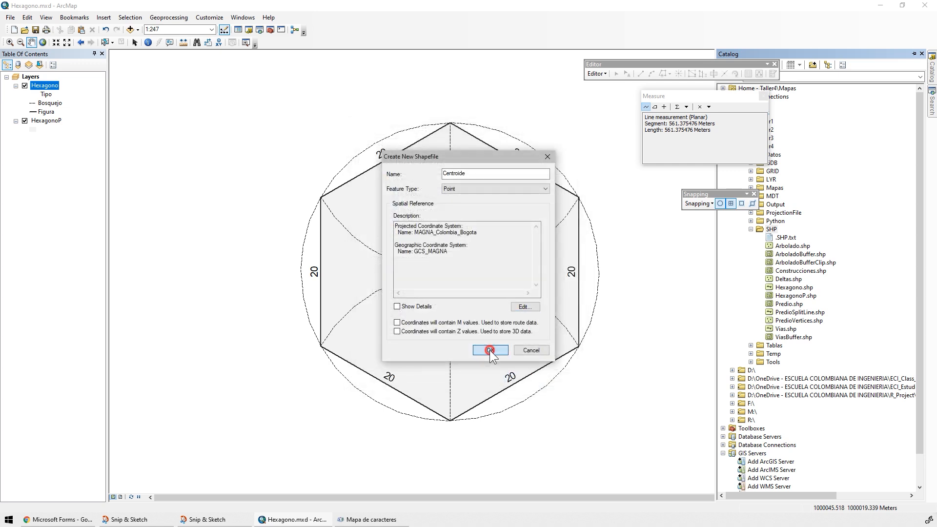
Start an edit session and activate the Point construction tool with the Centroide template.
left_click(597, 73)
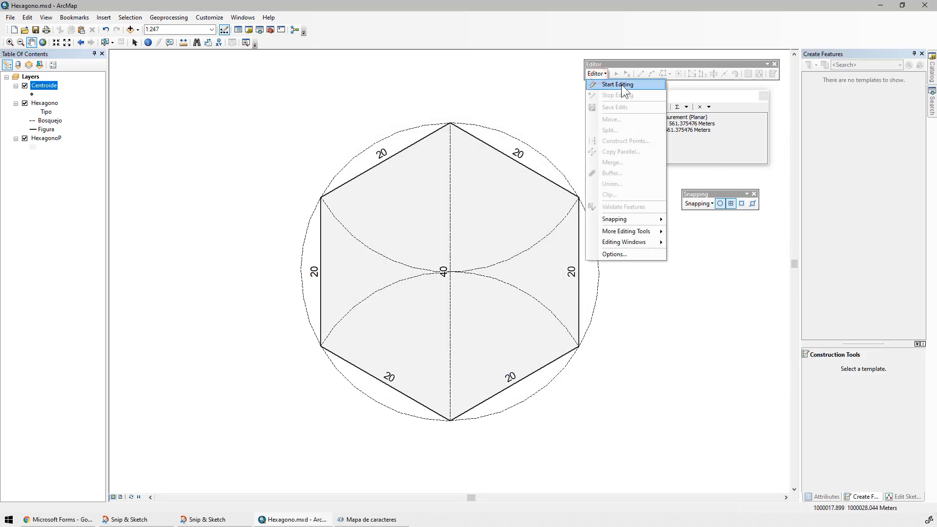
left_click(617, 84)
left_click(823, 86)
left_click(828, 369)
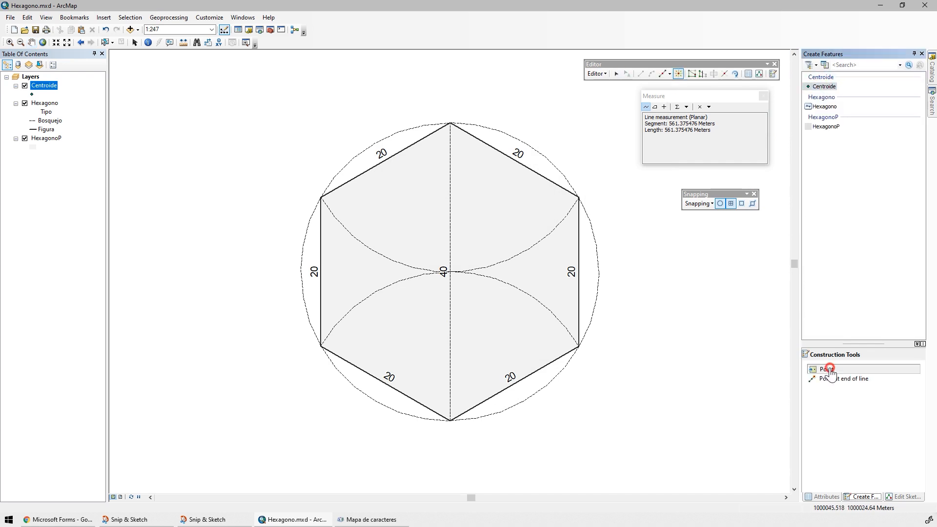
Place a Centroide point at the hexagon's centre using absolute coordinates X 1000000, Y 1000000.
scroll(448, 273, "up", 4)
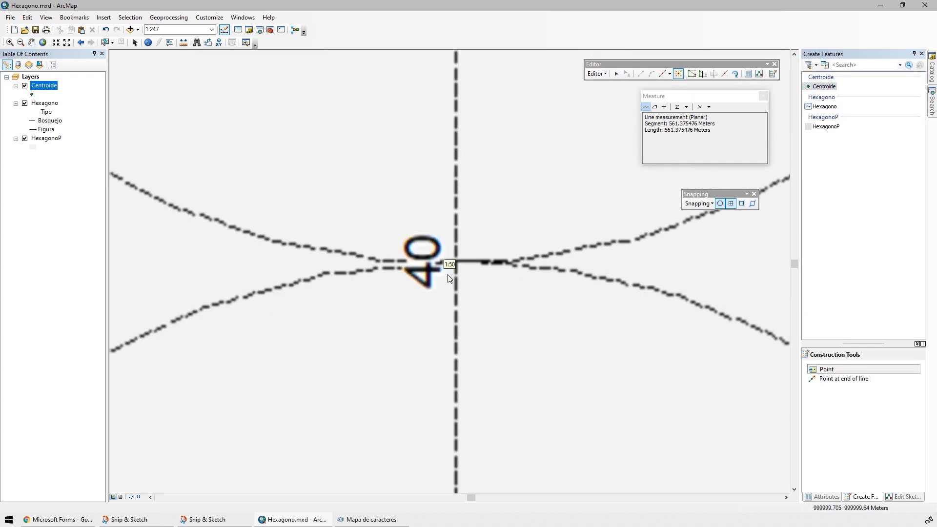
scroll(453, 266, "up", 5)
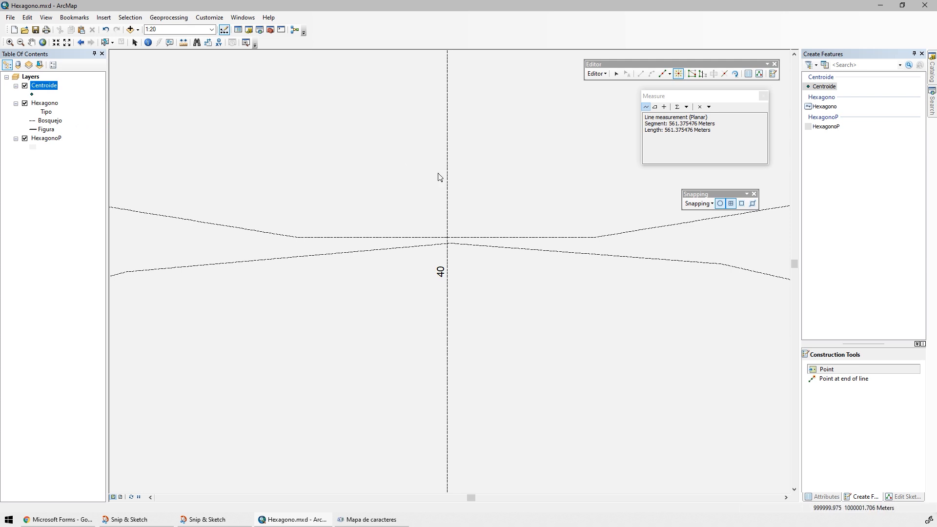
right_click(455, 251)
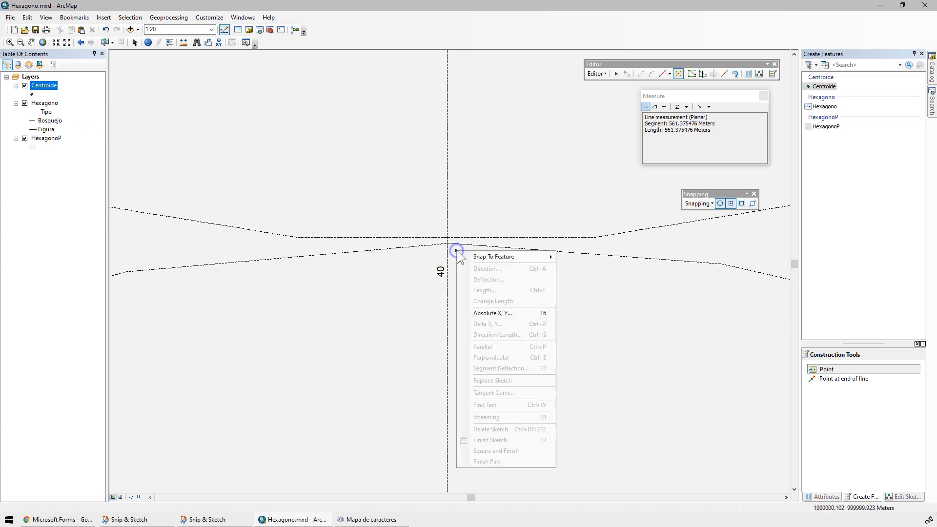
left_click(496, 314)
type("1000")
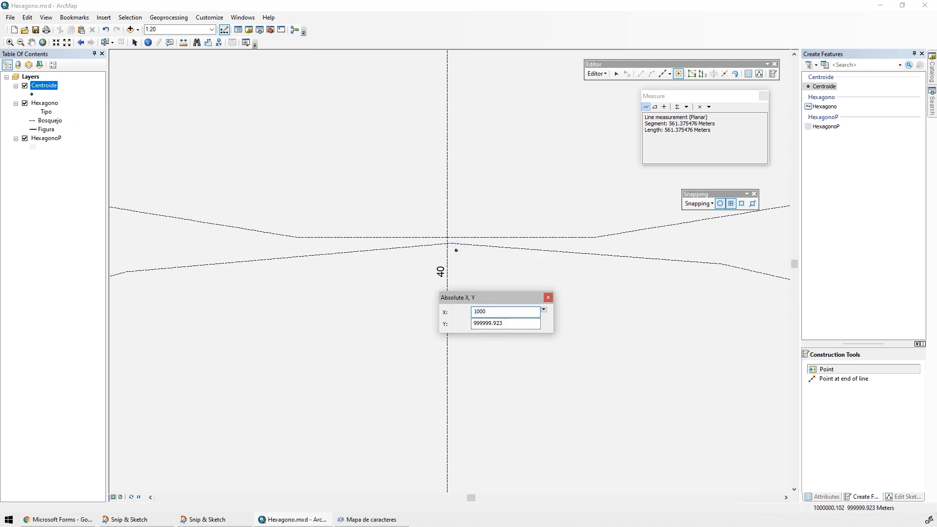
type("000")
key("Tab")
type("1000000")
key("Return")
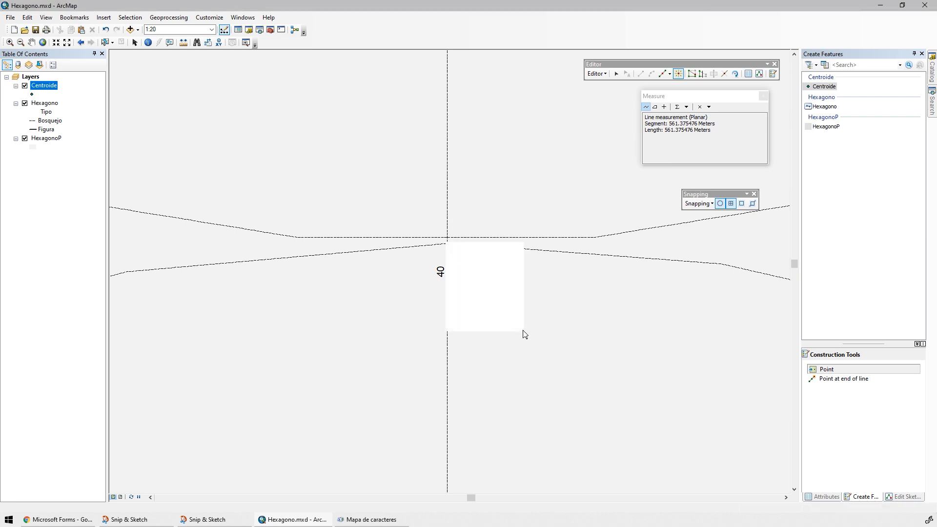
Symbolize the Centroide layer with Circle 1, then open and widen its attribute table.
left_click(32, 94)
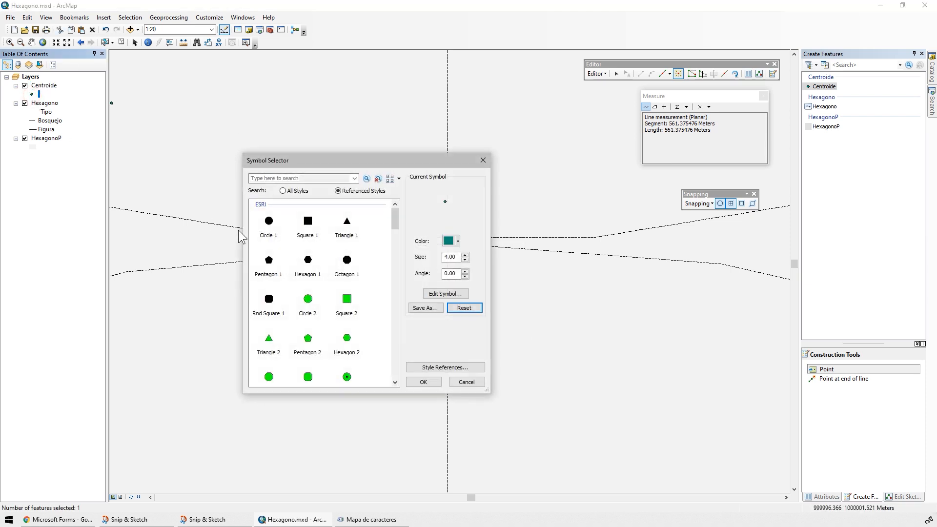
double_click(268, 223)
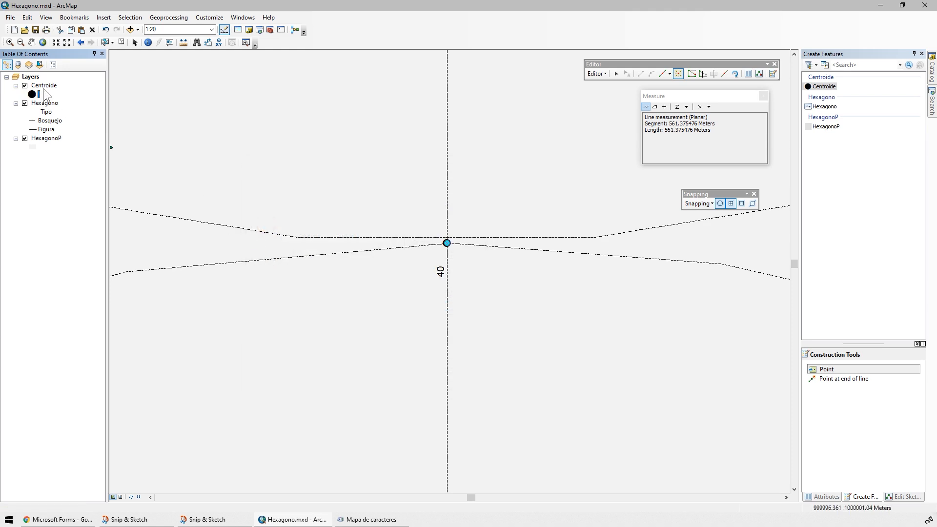
right_click(43, 88)
left_click(110, 117)
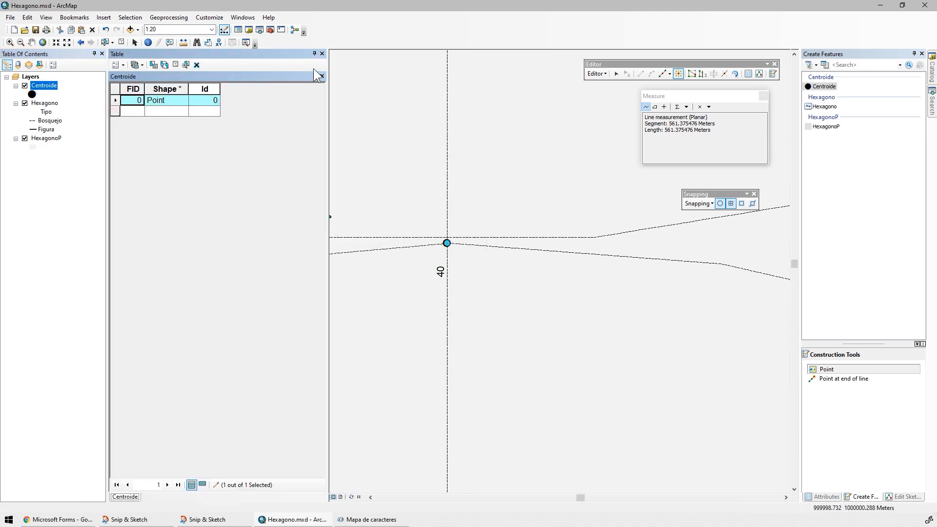
left_click_drag(325, 88, 366, 94)
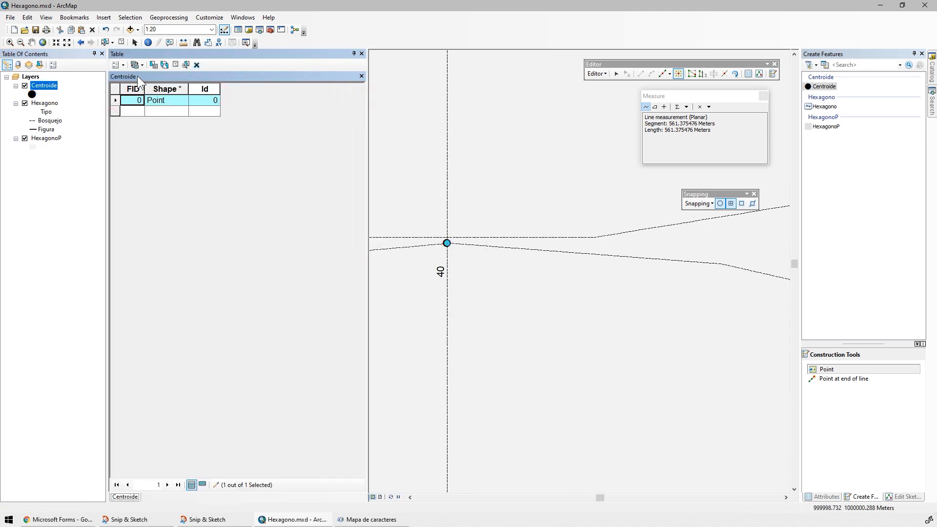
Stop the edit session, keeping the new Centroide point, so that fields can be added to its table.
left_click(118, 65)
left_click(178, 138)
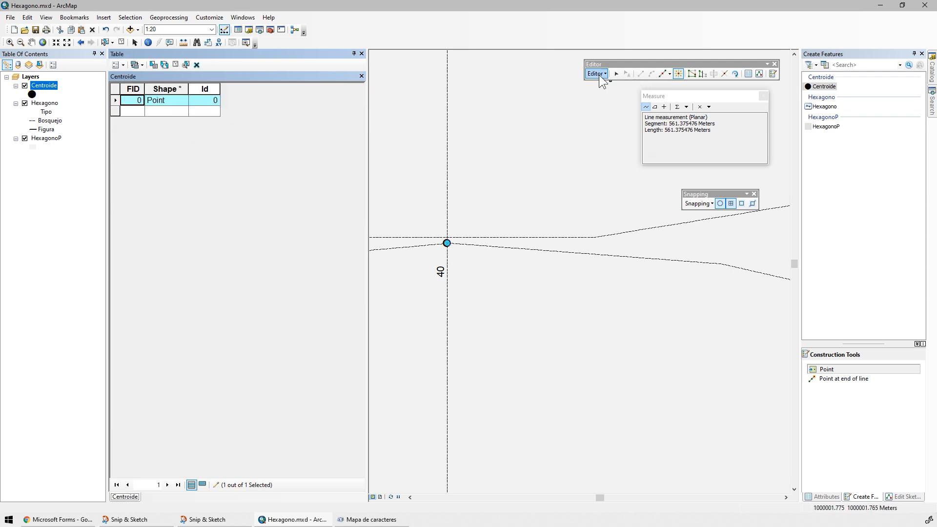
left_click(600, 75)
left_click(616, 94)
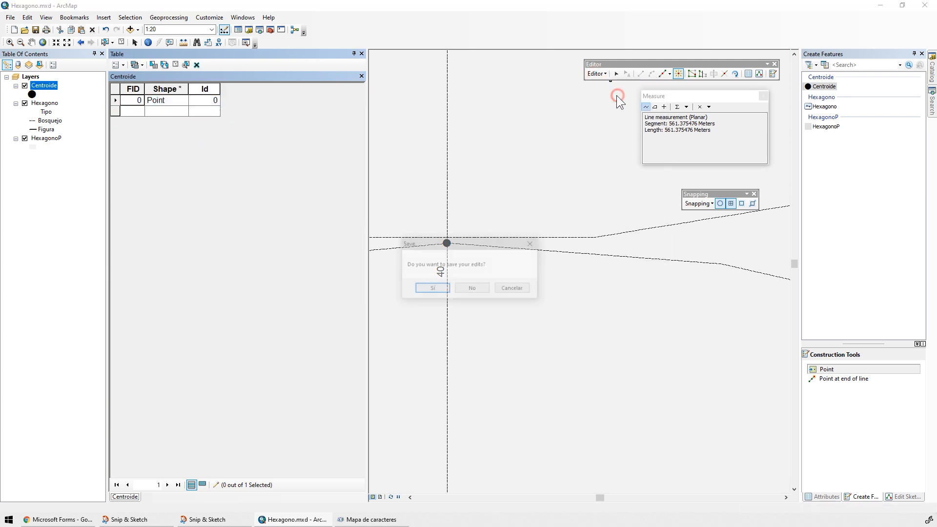
left_click(475, 288)
Add a numeric field named CX to the Centroide attribute table.
left_click(117, 65)
left_click(149, 126)
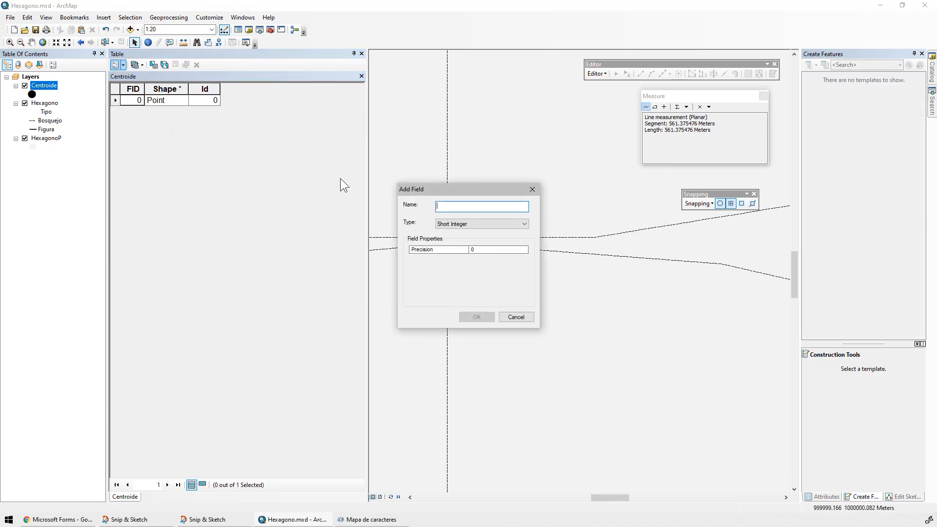
type("CX")
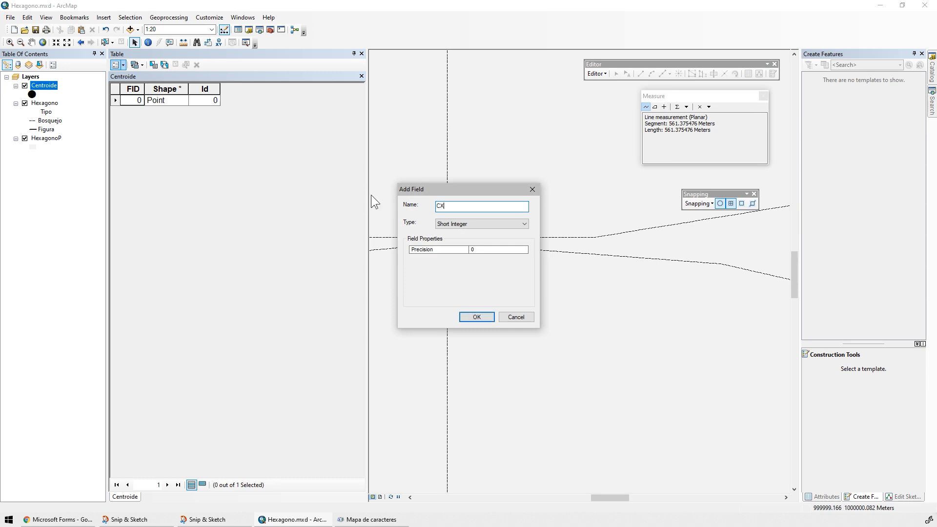
left_click(478, 224)
left_click(458, 243)
left_click(476, 317)
Add a numeric field named CY to the Centroide attribute table.
left_click(117, 65)
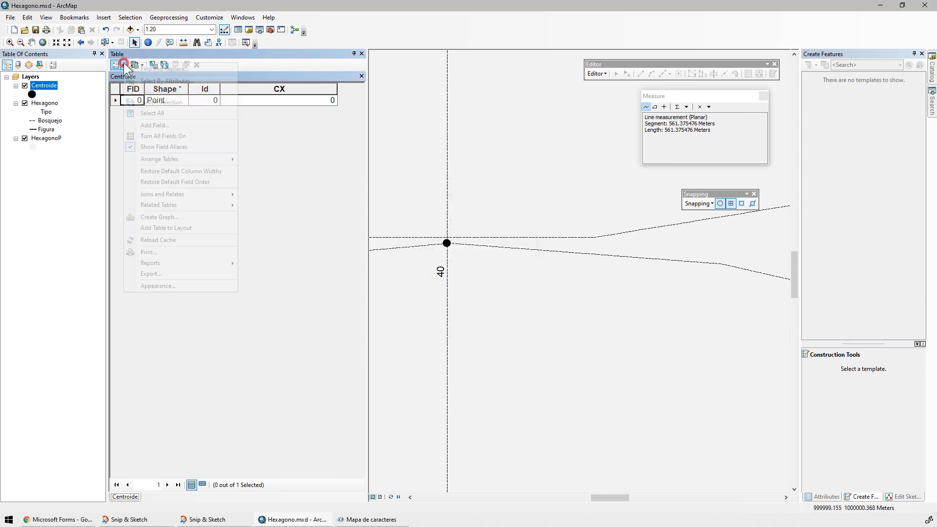
left_click(172, 128)
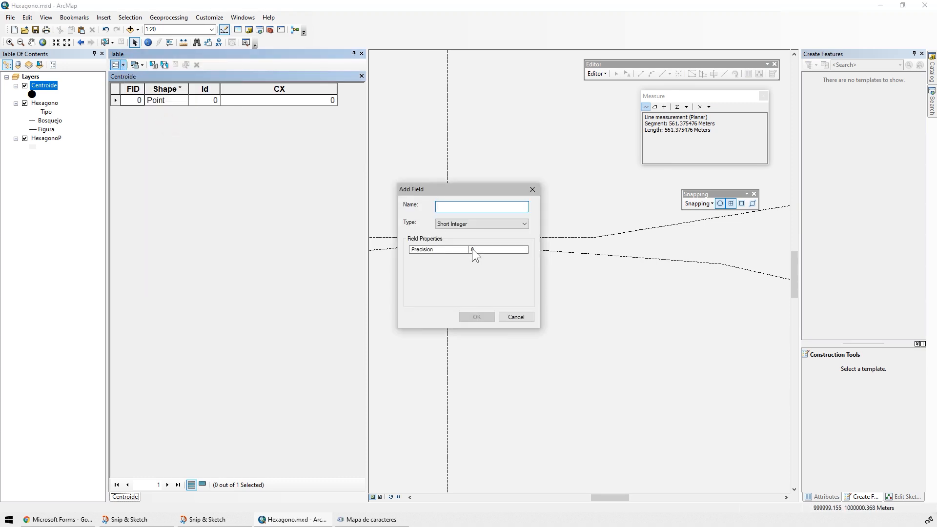
type("CY")
left_click(478, 223)
left_click(456, 249)
left_click(476, 317)
Narrow the CX and CY columns and widen the attribute table so both columns fit.
left_click(279, 85)
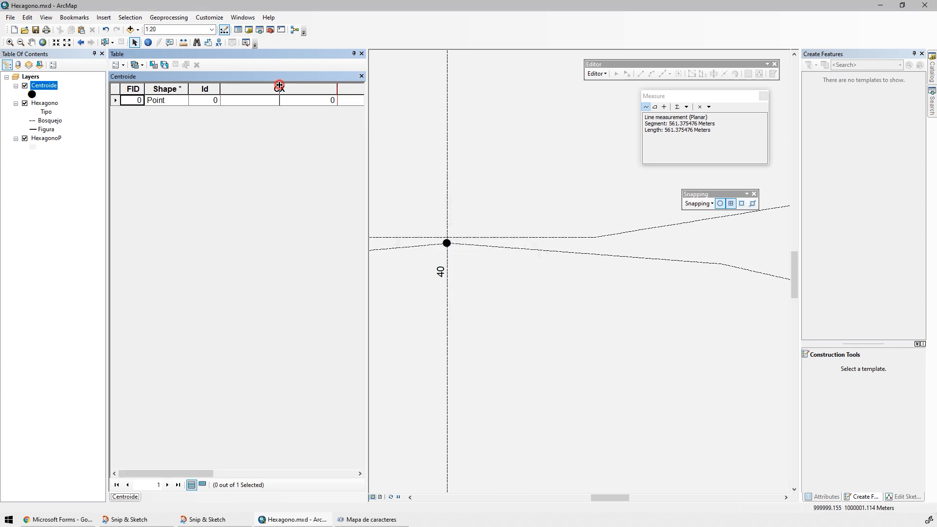
left_click_drag(367, 122, 408, 121)
left_click_drag(395, 89, 347, 90)
Calculate the CX field's geometry as the X Coordinate of Point in meters.
right_click(258, 89)
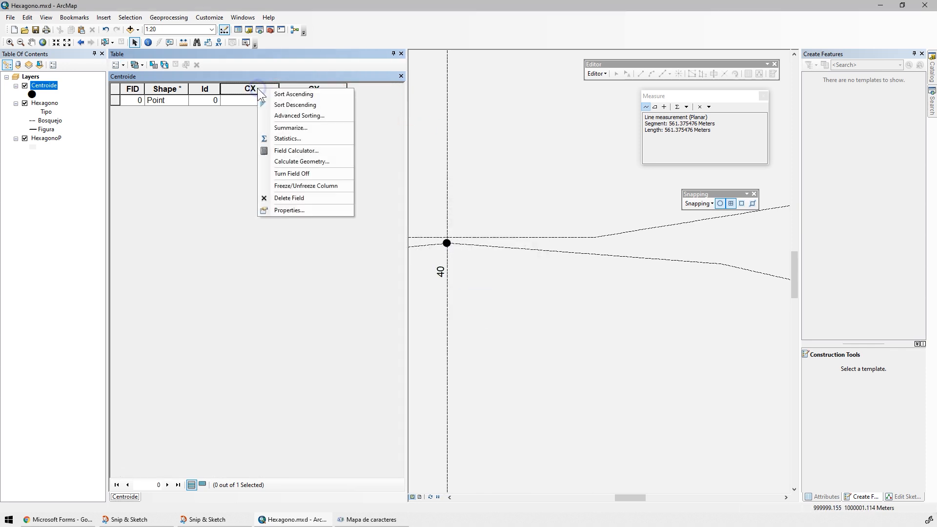
left_click(304, 162)
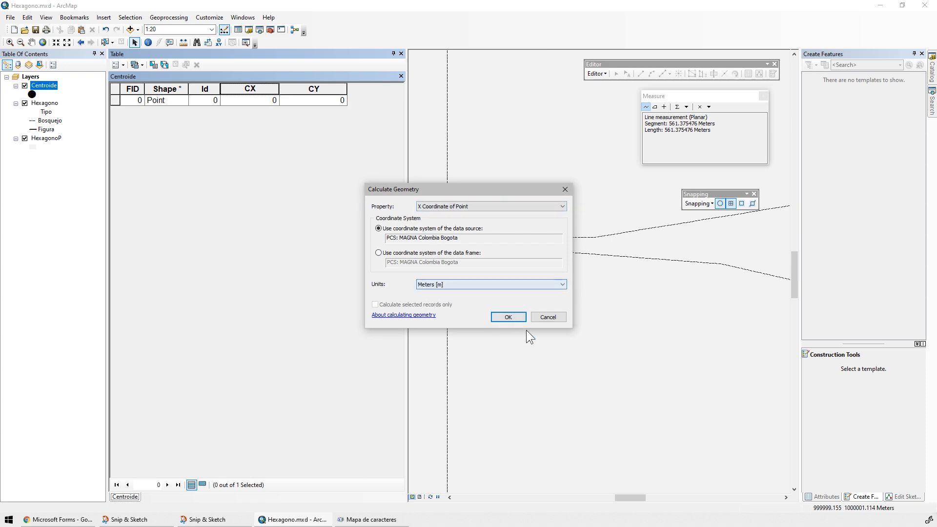
left_click(511, 325)
Calculate the CY field's geometry as the Y Coordinate of Point in meters.
right_click(302, 88)
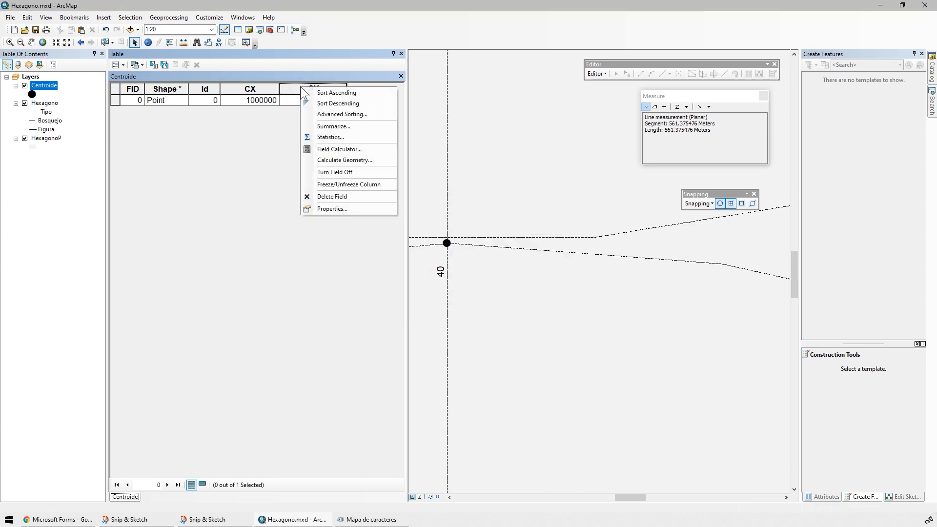
left_click(357, 161)
left_click(469, 206)
left_click(436, 219)
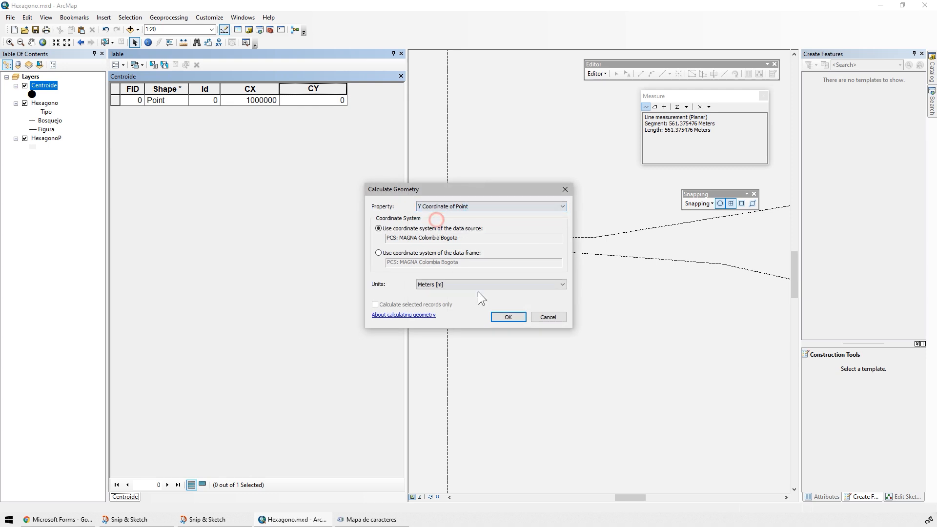
left_click(508, 317)
Open the Centroide layer's label properties, turn on feature labelling and move the dialog off the map.
left_click(42, 86)
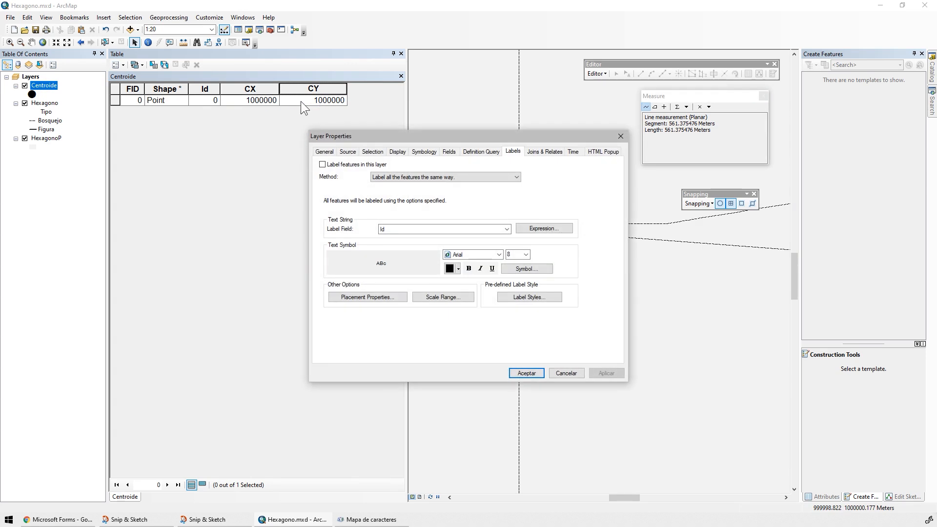
left_click(335, 165)
left_click_drag(414, 134, 178, 203)
Set the Centroide label expression to "x:" & [CX] & ", " & "y:" & [CY], verify it and accept it.
left_click(307, 296)
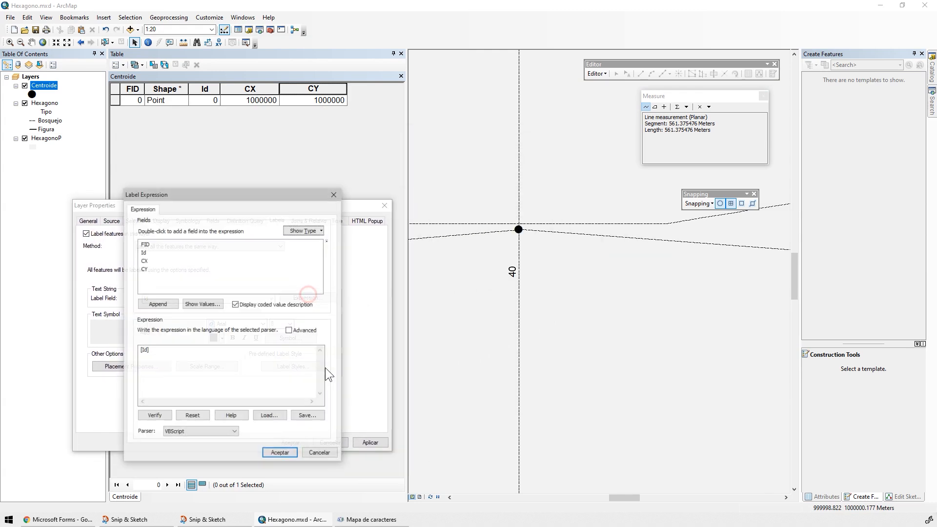
left_click_drag(200, 351, 92, 350)
type("\"C")
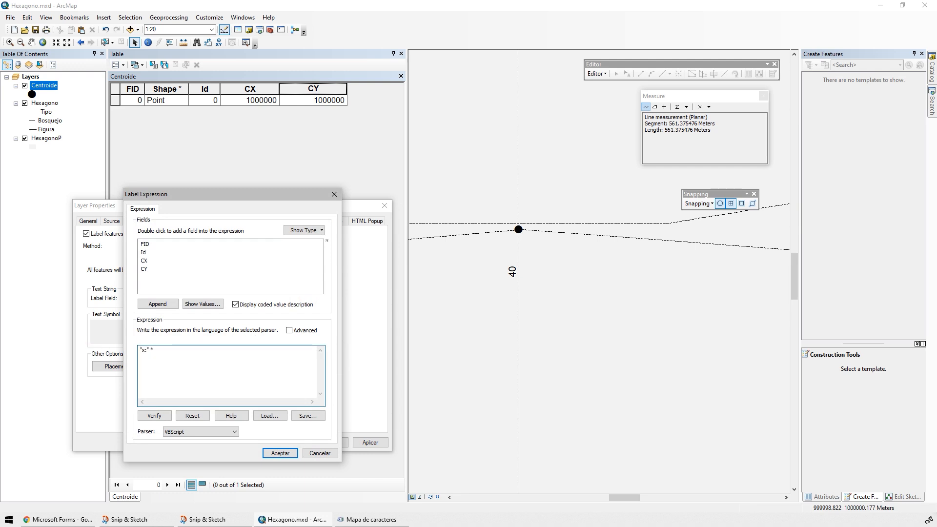
double_click(145, 260)
type("& \", \" & \"y:\" &")
double_click(145, 268)
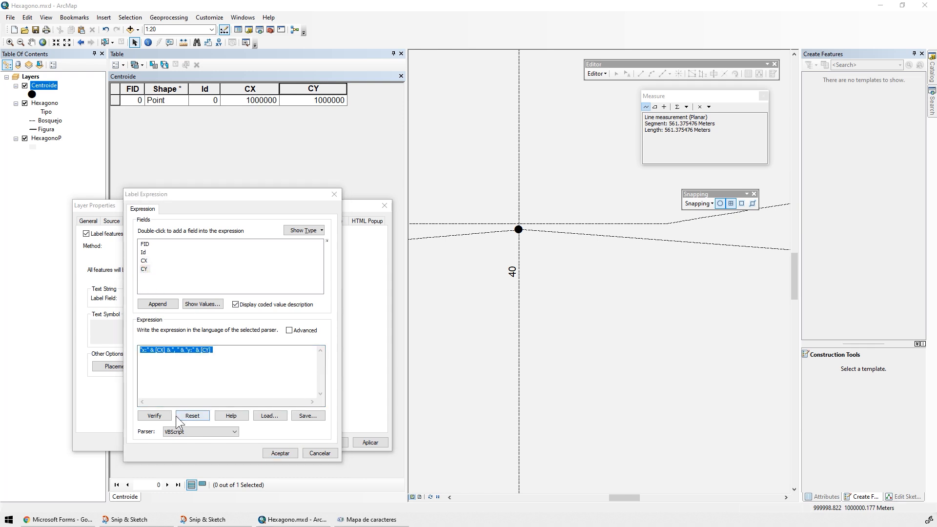
left_click(155, 415)
left_click(286, 389)
left_click(280, 453)
Set the Centroide label text size to 14, apply the label settings and close the attribute table.
left_click(371, 442)
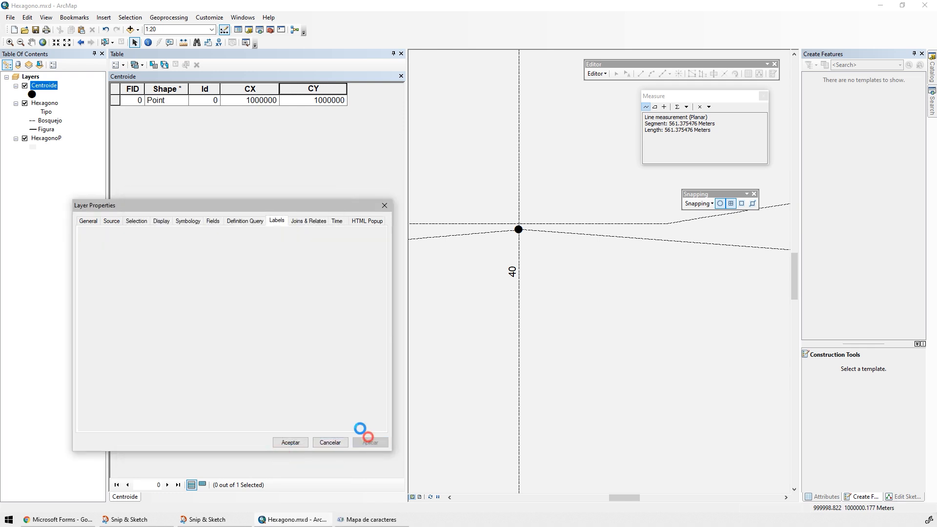
left_click(289, 323)
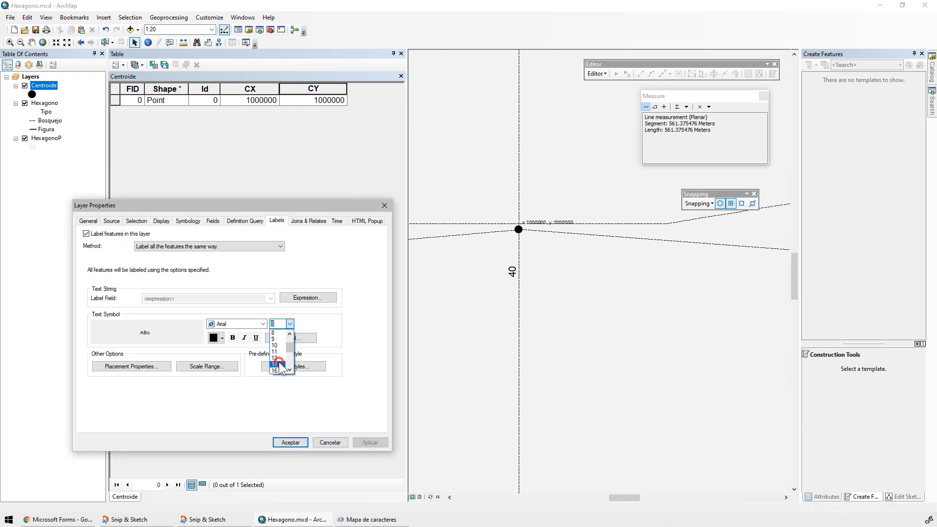
left_click(276, 364)
left_click(356, 442)
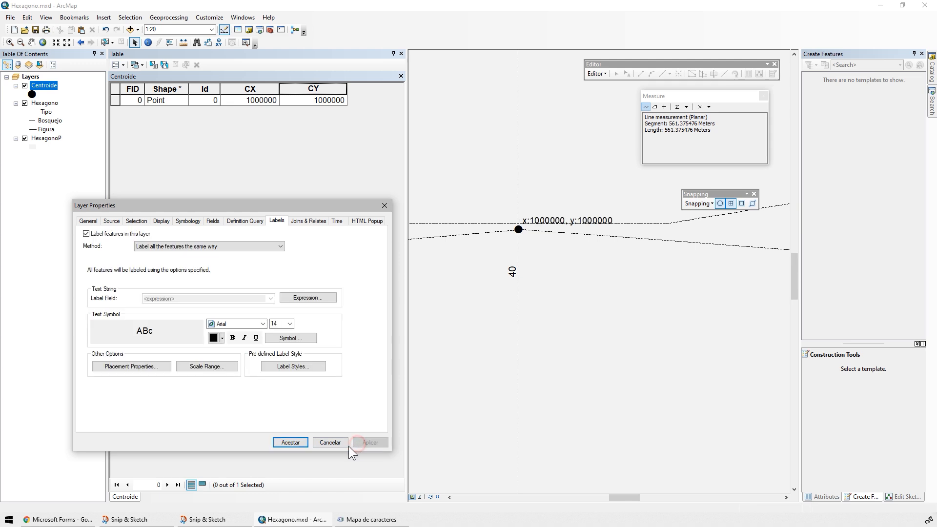
left_click(290, 442)
left_click(401, 54)
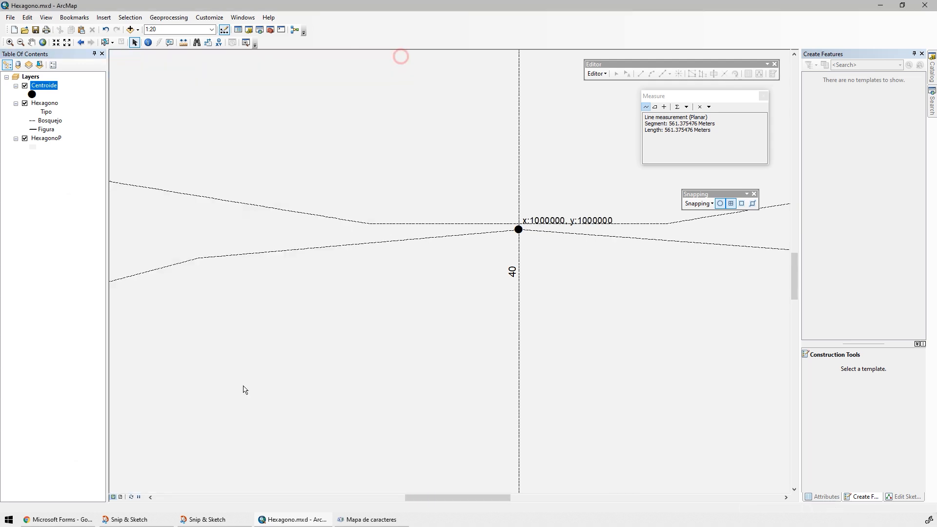
Switch to the page layout, fit the map frame to the Hexagono layer and set the map scale to 1:225.
left_click(121, 497)
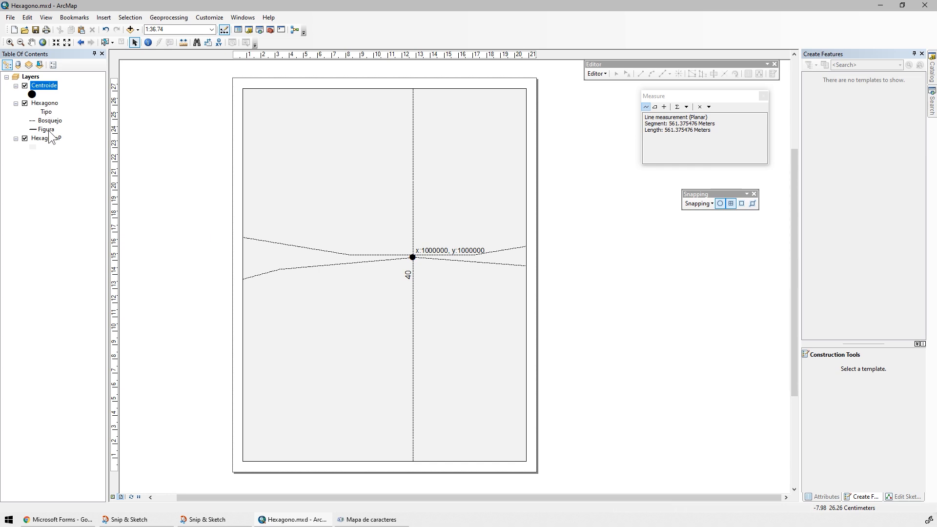
right_click(44, 103)
left_click(75, 153)
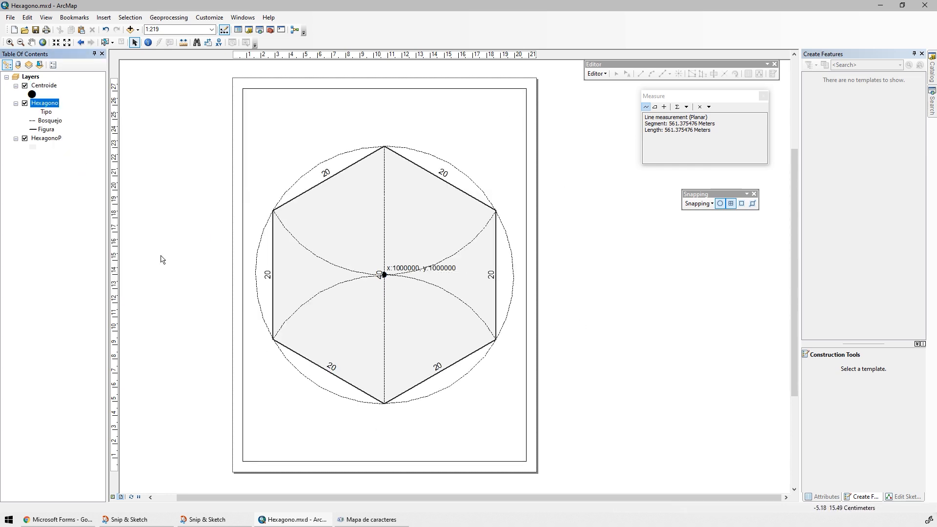
left_click(168, 30)
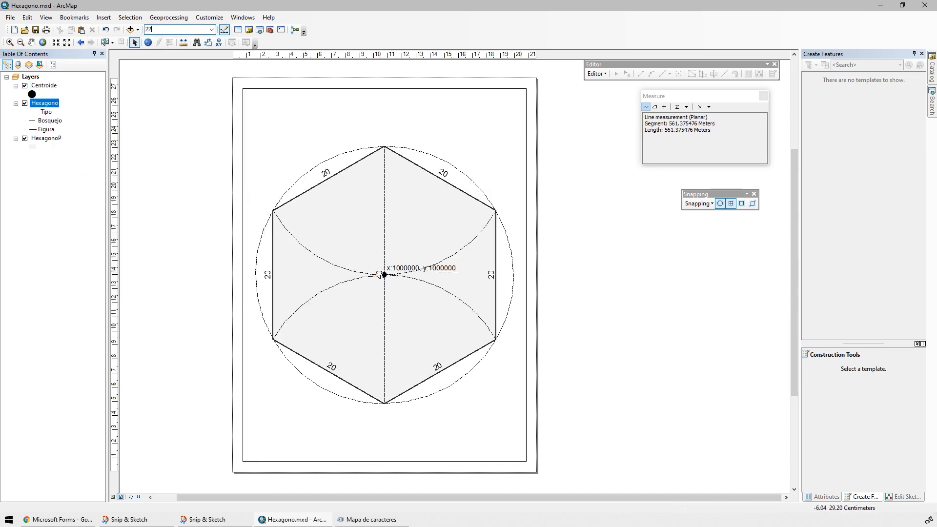
key("Return")
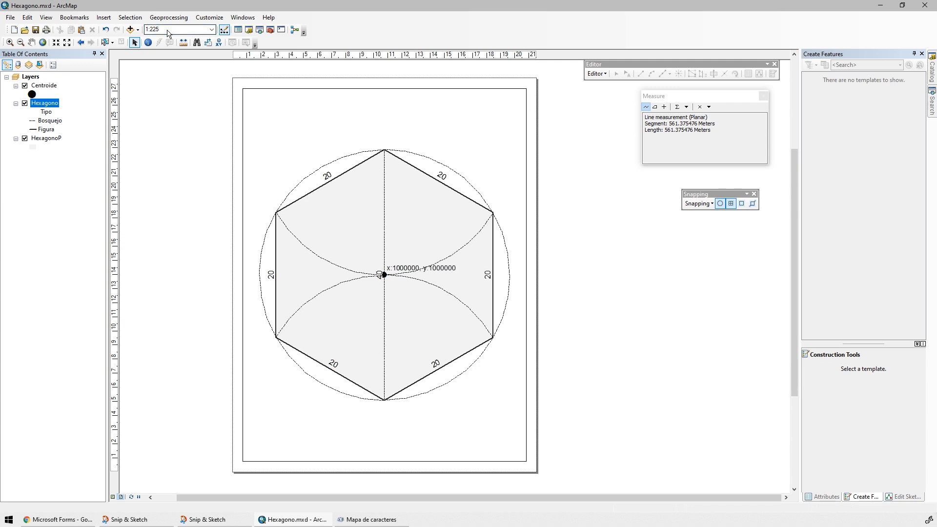